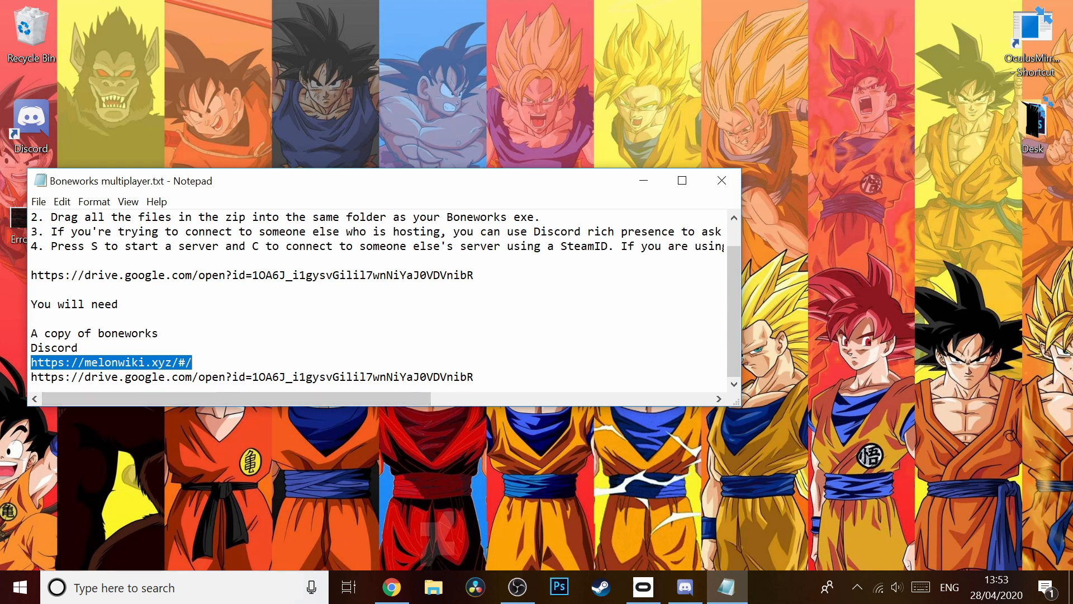
pyautogui.click(391, 587)
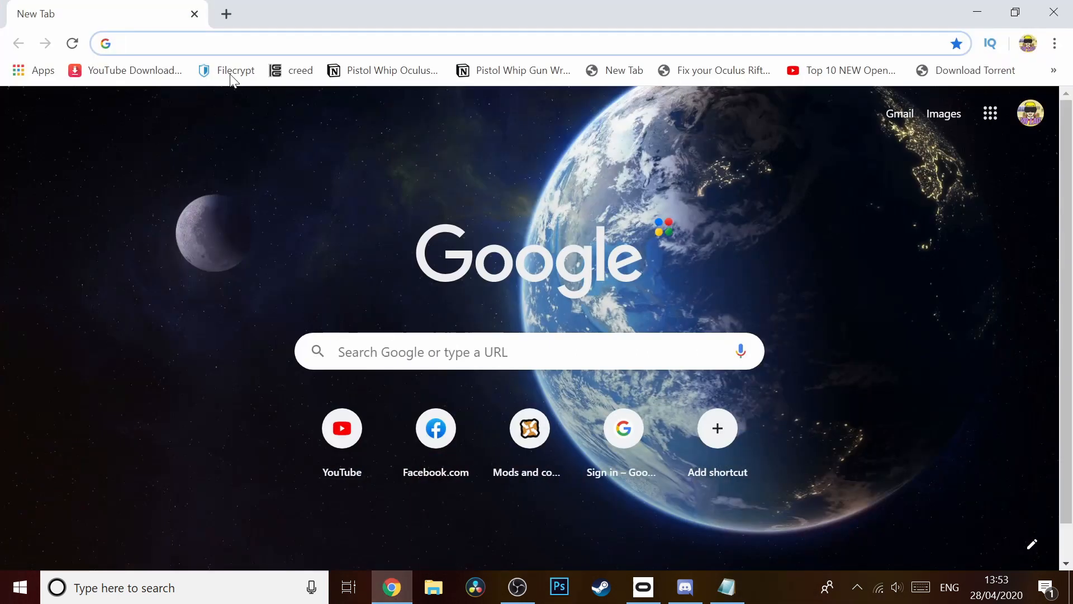
pyautogui.write('https://melonwiki.xyz/#/')
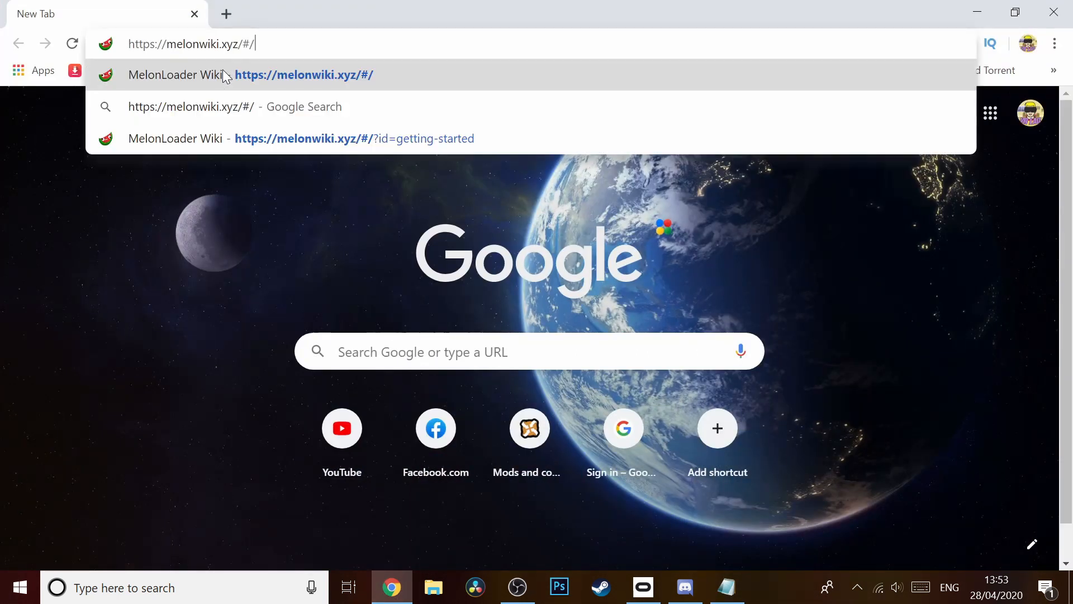
pyautogui.click(224, 75)
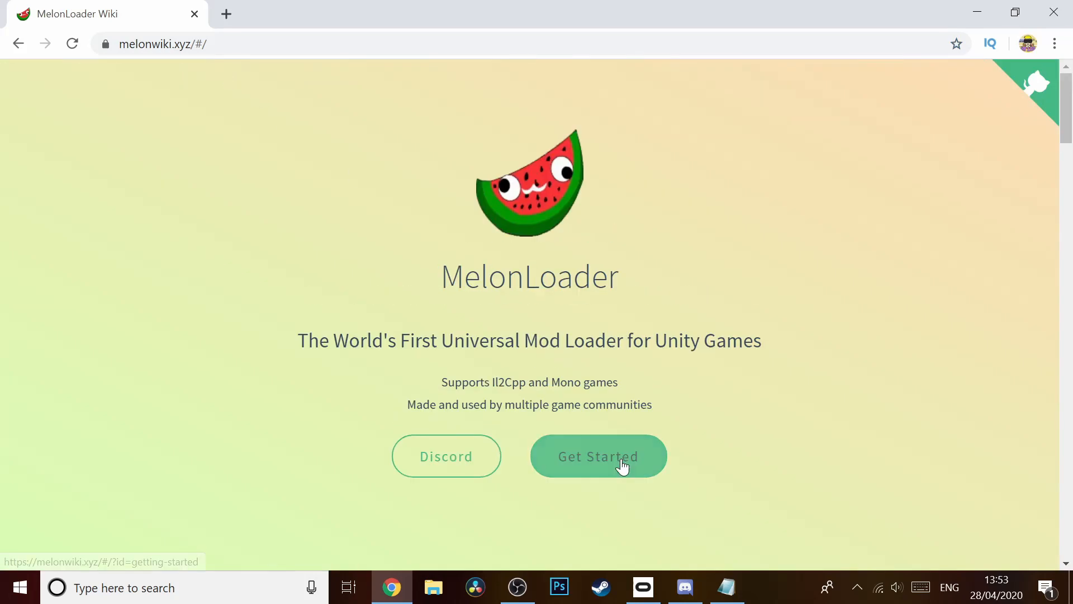
pyautogui.click(623, 465)
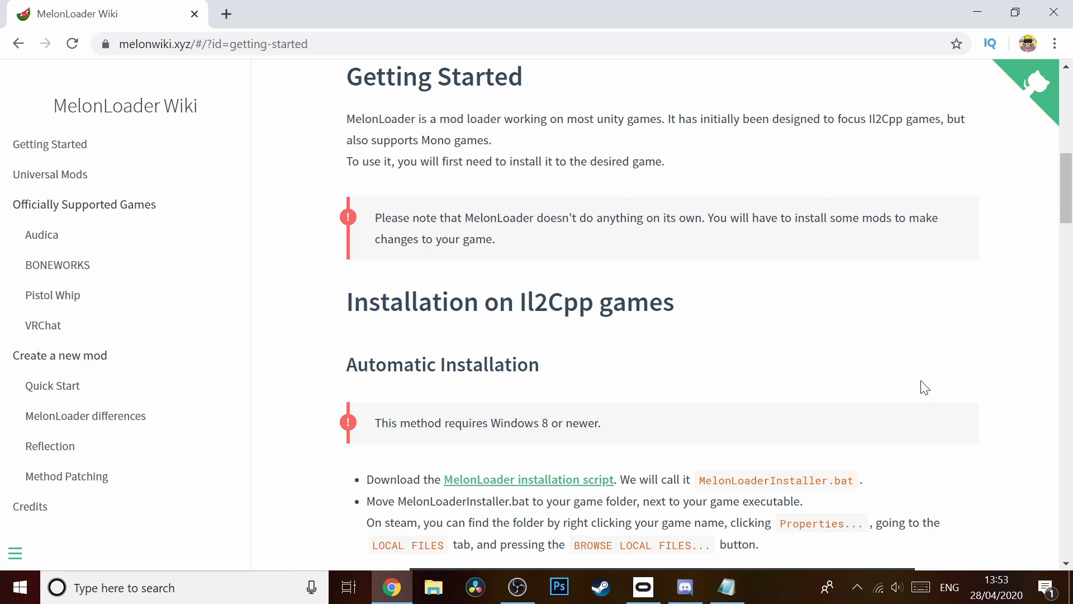
# Step: Download the MelonLoader installation script from the Automatic Installation section, keep the file, and show it in its folder
pyautogui.scroll(-1, 925, 387)
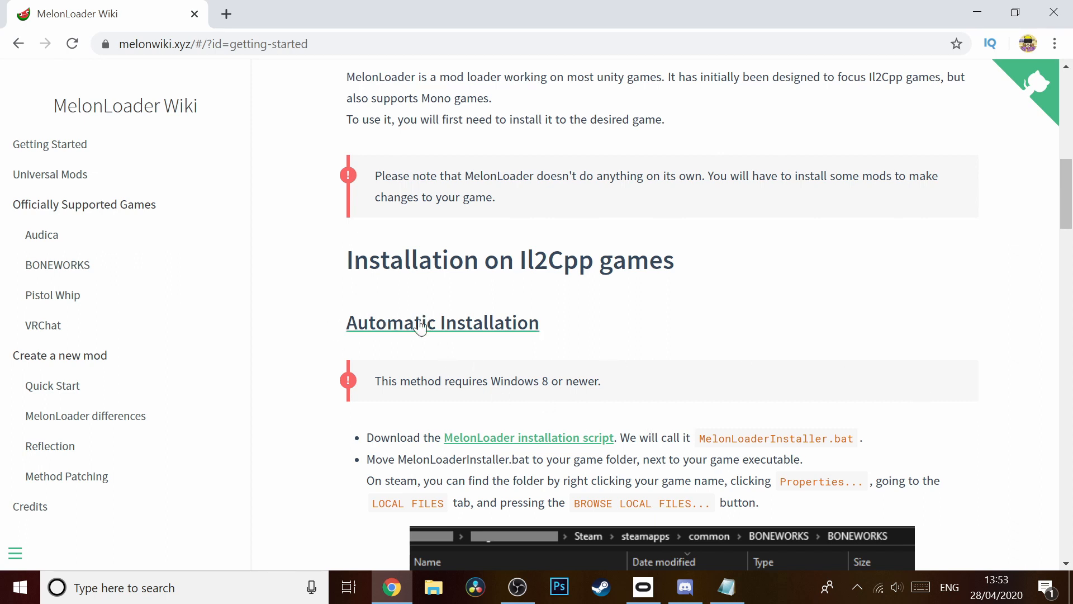
pyautogui.scroll(-2, 515, 330)
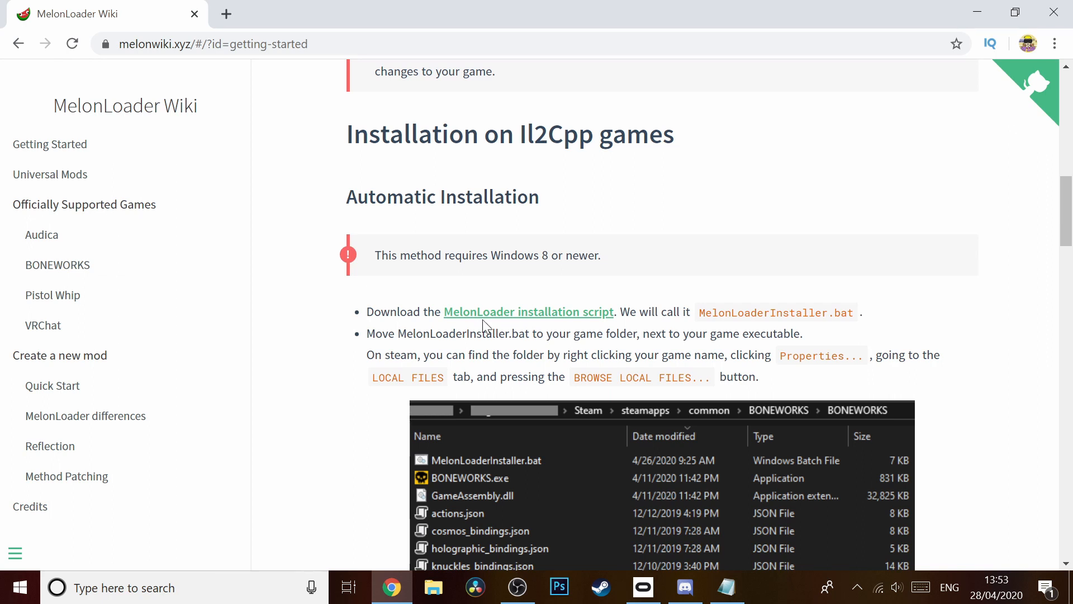
pyautogui.click(530, 313)
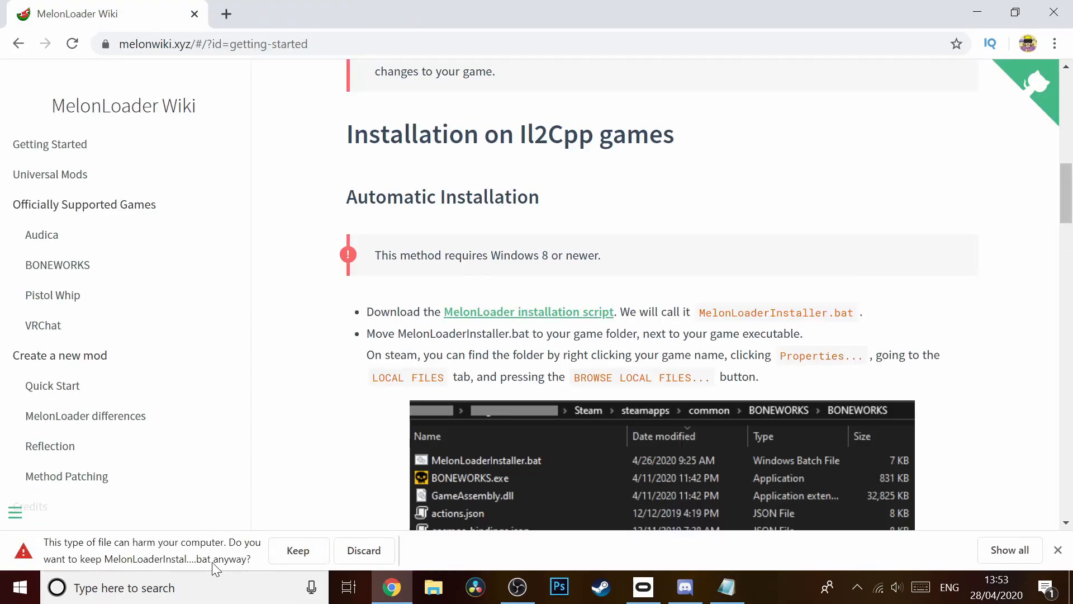
pyautogui.click(286, 553)
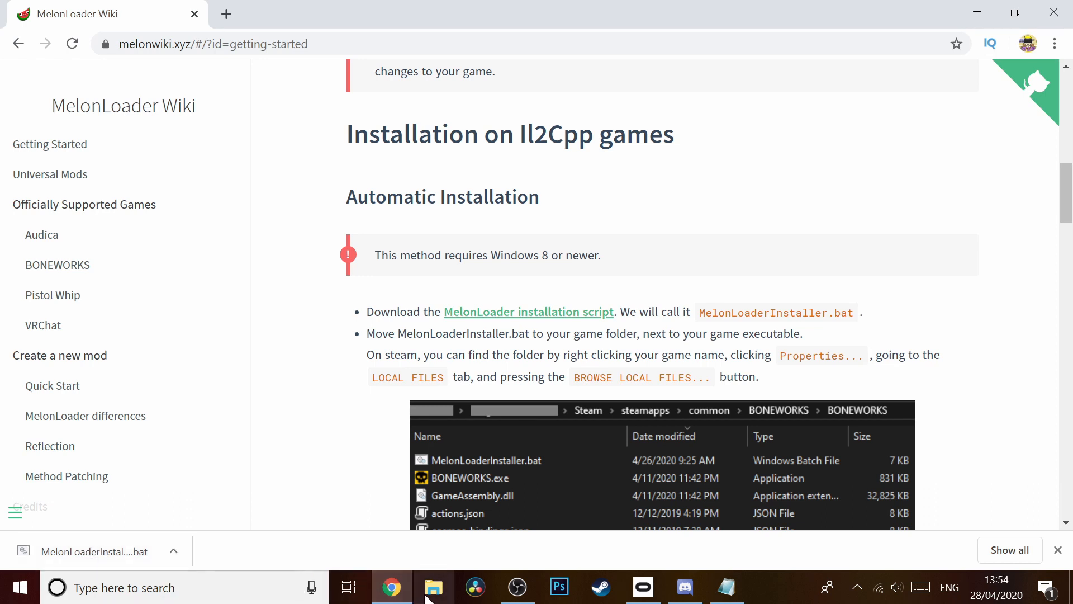
pyautogui.rightClick(99, 549)
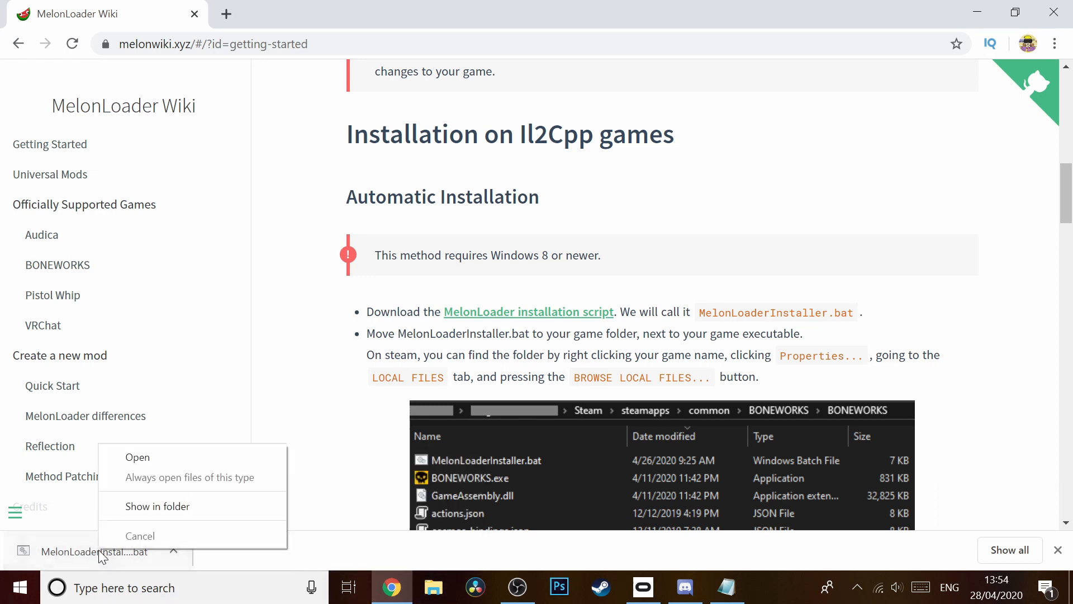
pyautogui.click(152, 505)
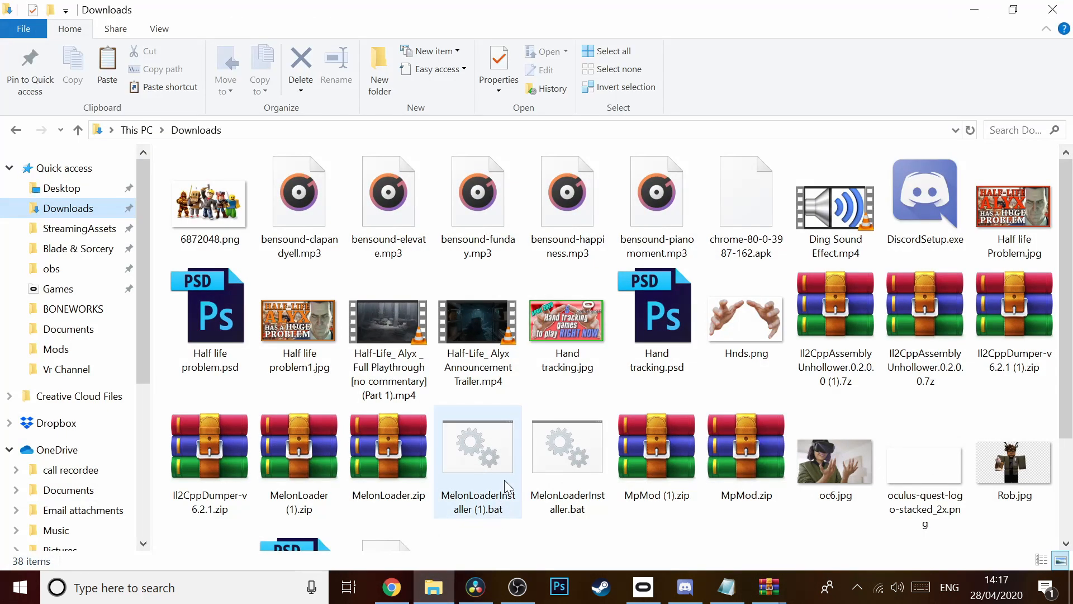
# Step: Copy MelonLoaderInstaller.bat from Downloads into the BONEWORKS game folder
pyautogui.rightClick(559, 449)
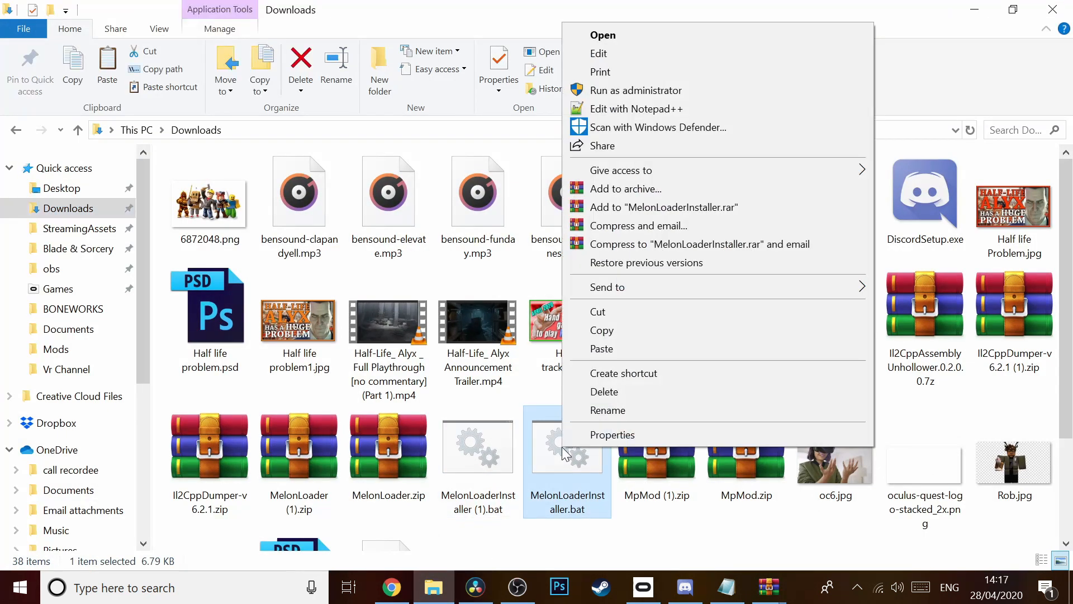
pyautogui.click(608, 332)
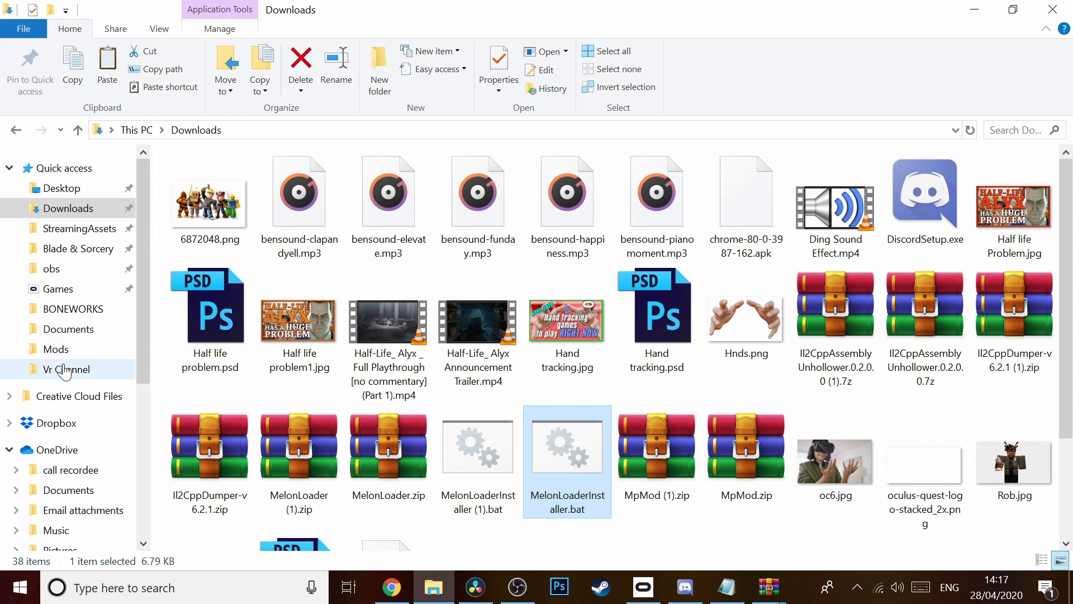
pyautogui.click(66, 308)
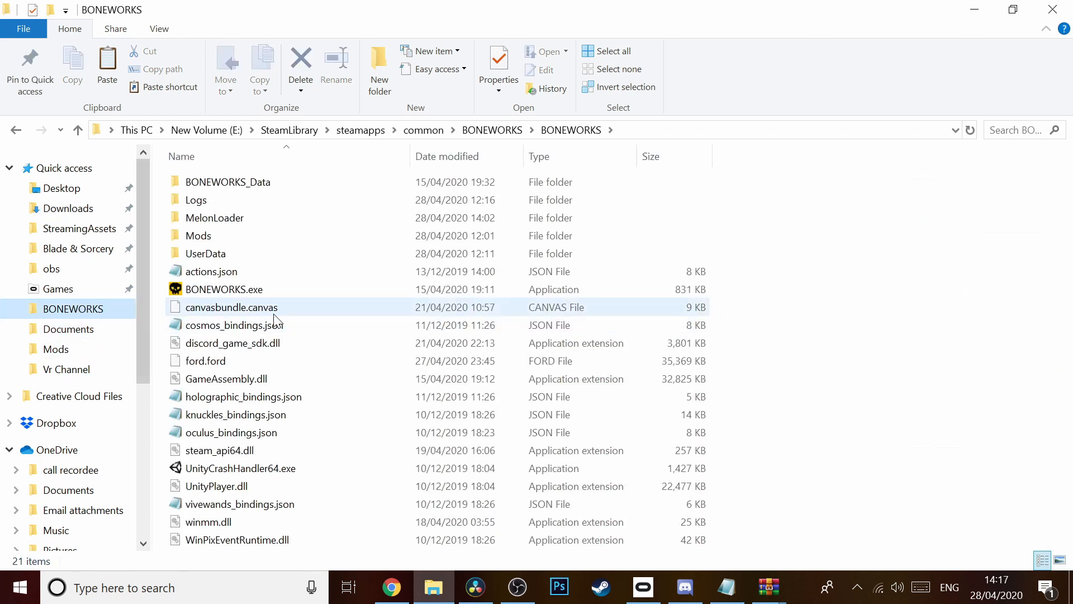
pyautogui.rightClick(392, 325)
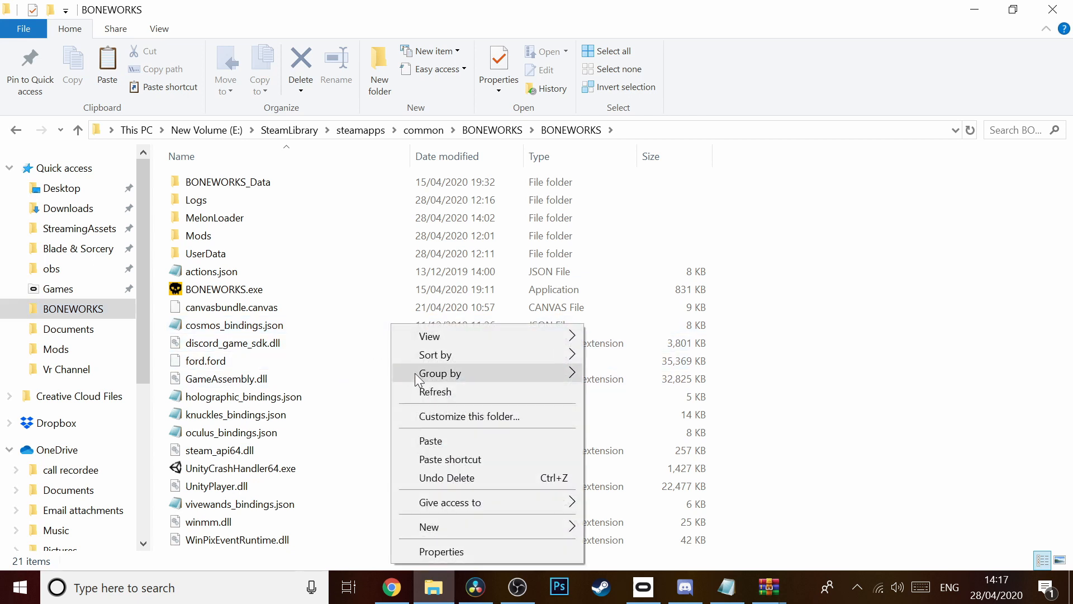
pyautogui.click(431, 442)
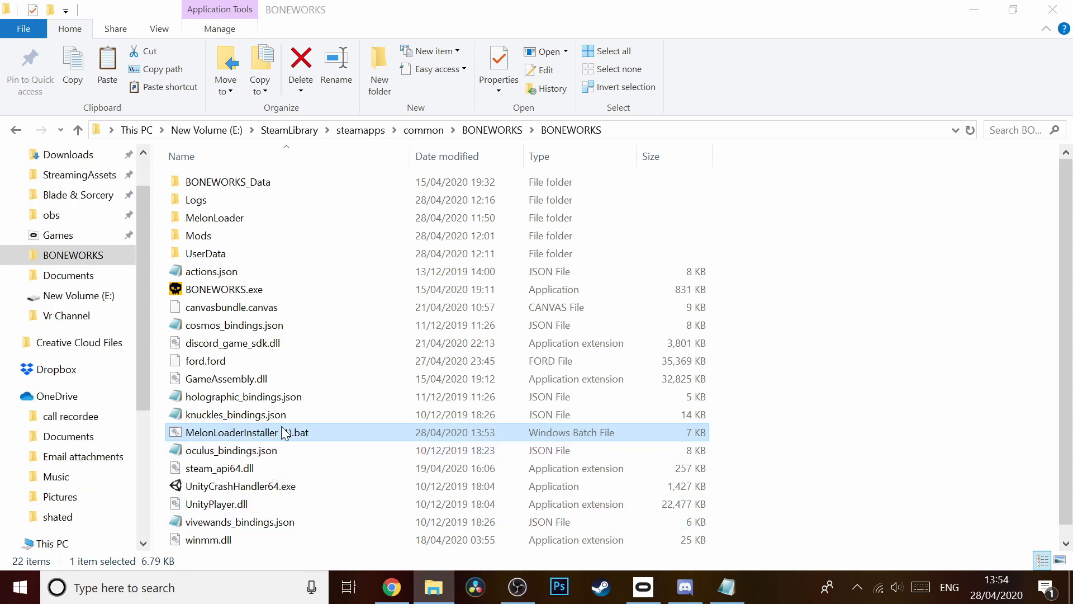
# Step: Run the MelonLoader installer batch file from the BONEWORKS folder, allowing it past the SmartScreen block
pyautogui.doubleClick(281, 426)
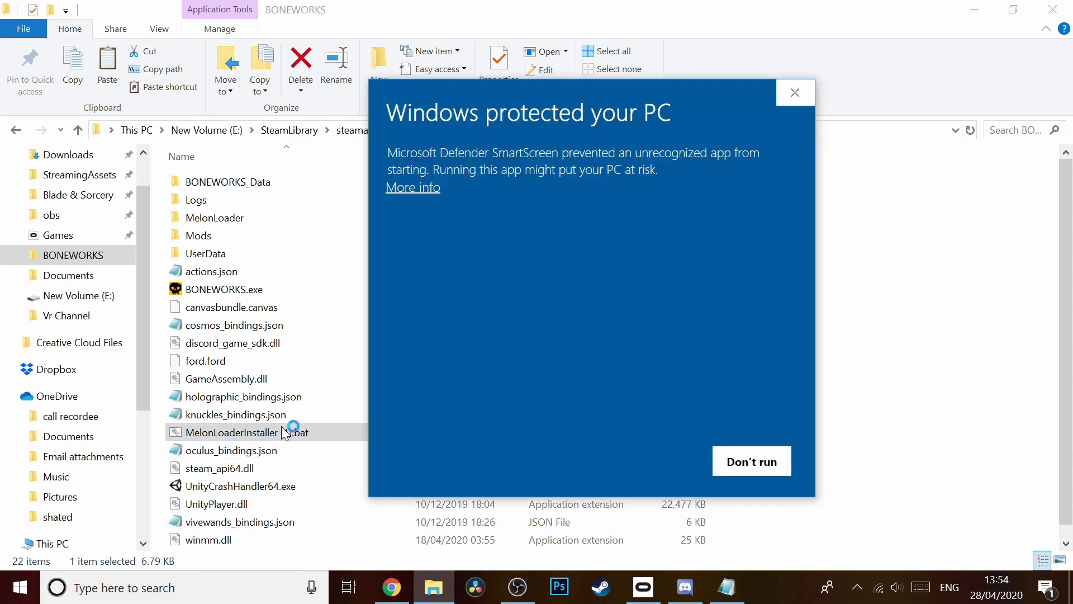
pyautogui.click(420, 193)
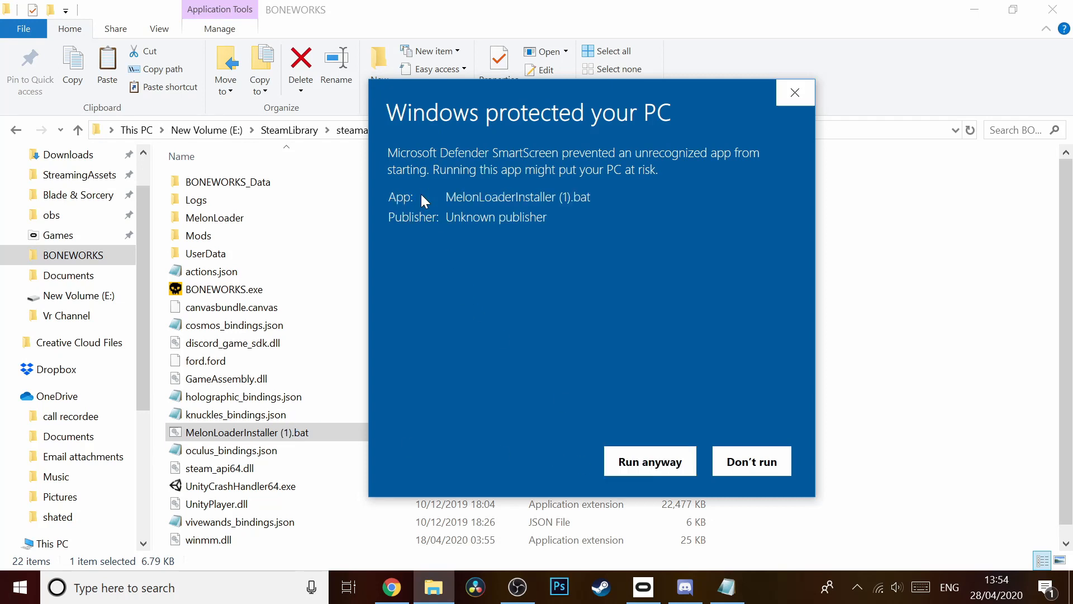
pyautogui.click(640, 462)
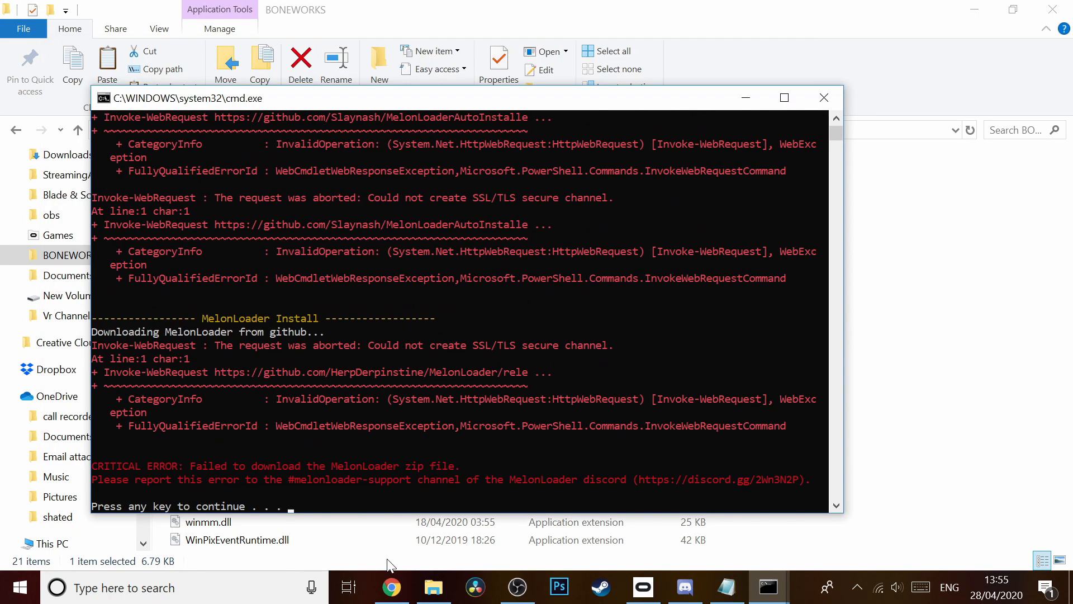
# Step: Close the installer's console window, clear the other windows away, and view the Error.png screenshot from the desktop
pyautogui.click(824, 99)
pyautogui.click(973, 16)
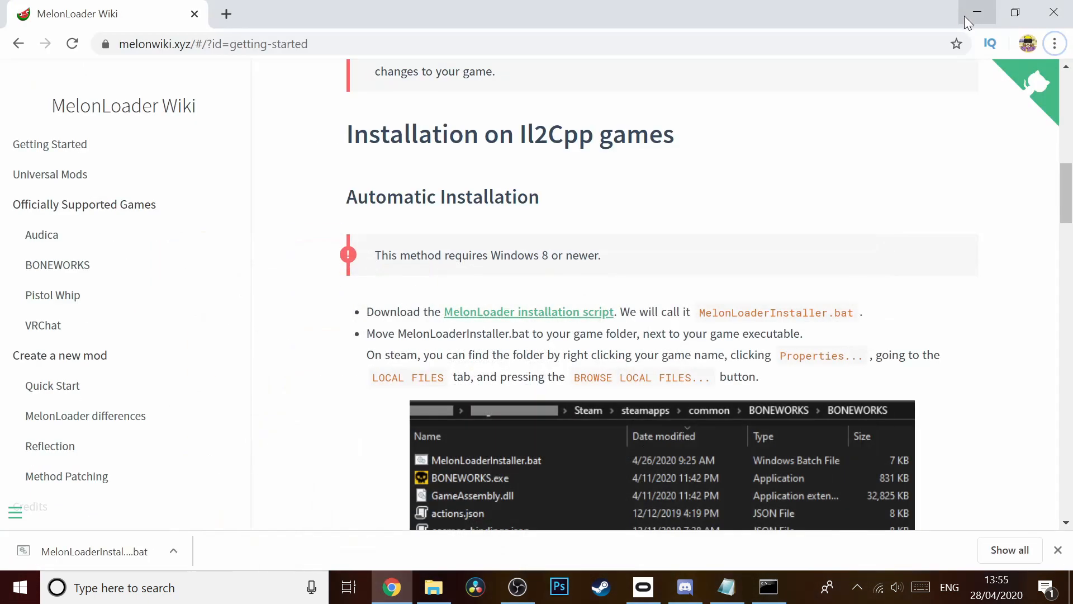
pyautogui.click(968, 18)
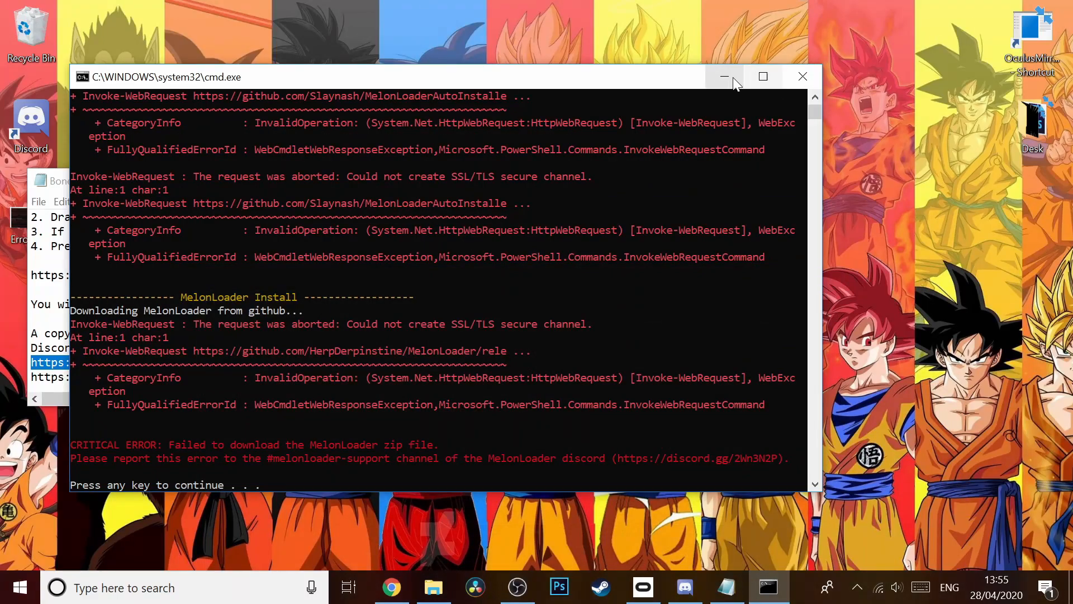
pyautogui.click(801, 80)
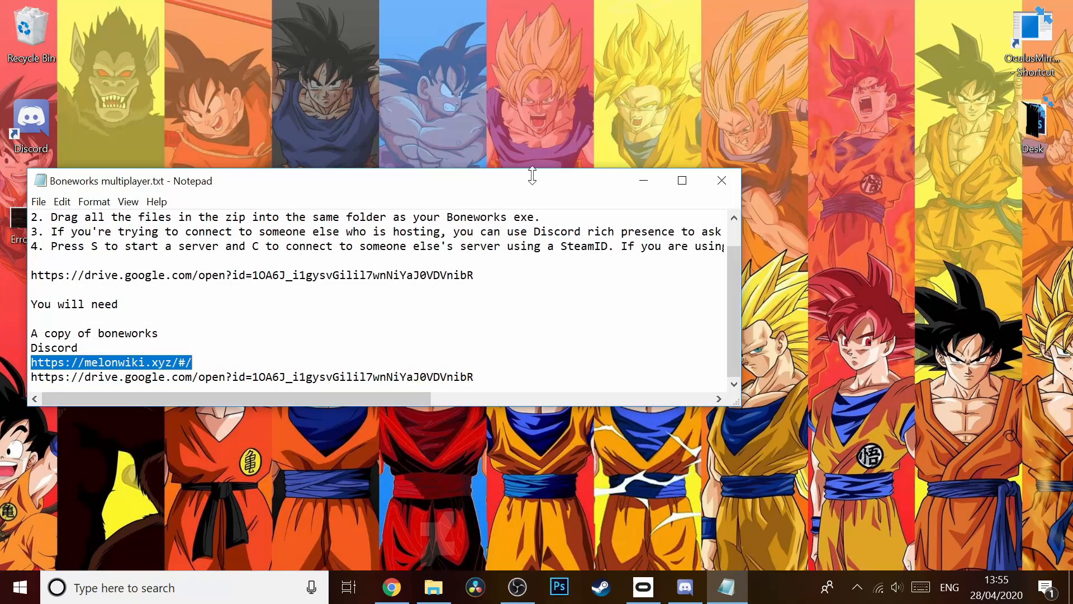
pyautogui.doubleClick(12, 221)
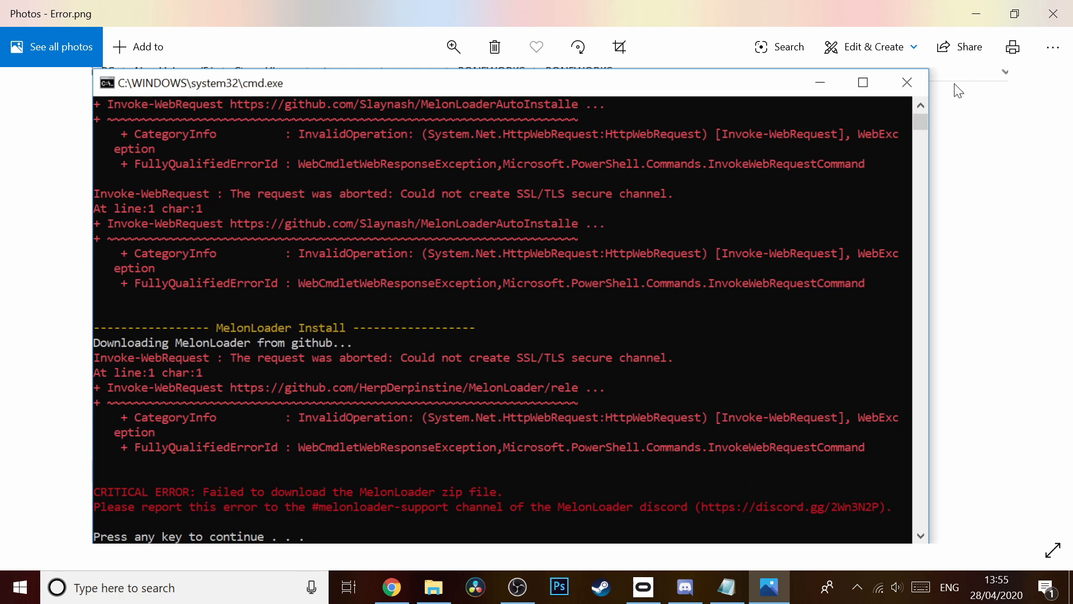
pyautogui.click(1051, 25)
# Step: Return to the MelonLoader wiki in Chrome and read on through the Manual Installation section to its text version
pyautogui.click(391, 592)
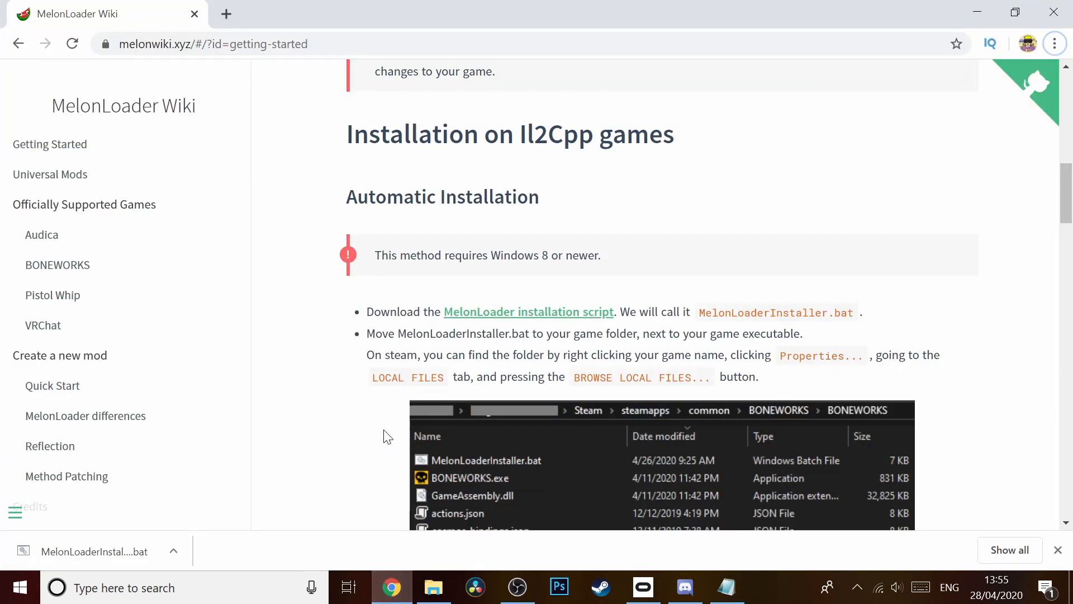
pyautogui.scroll(-3, 385, 436)
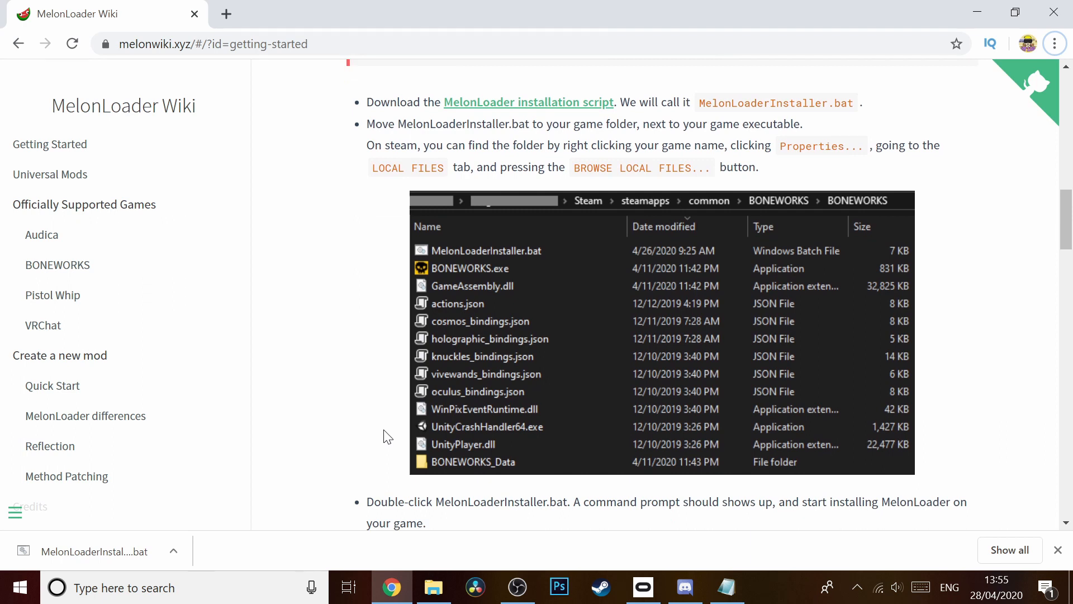
pyautogui.scroll(-2, 388, 437)
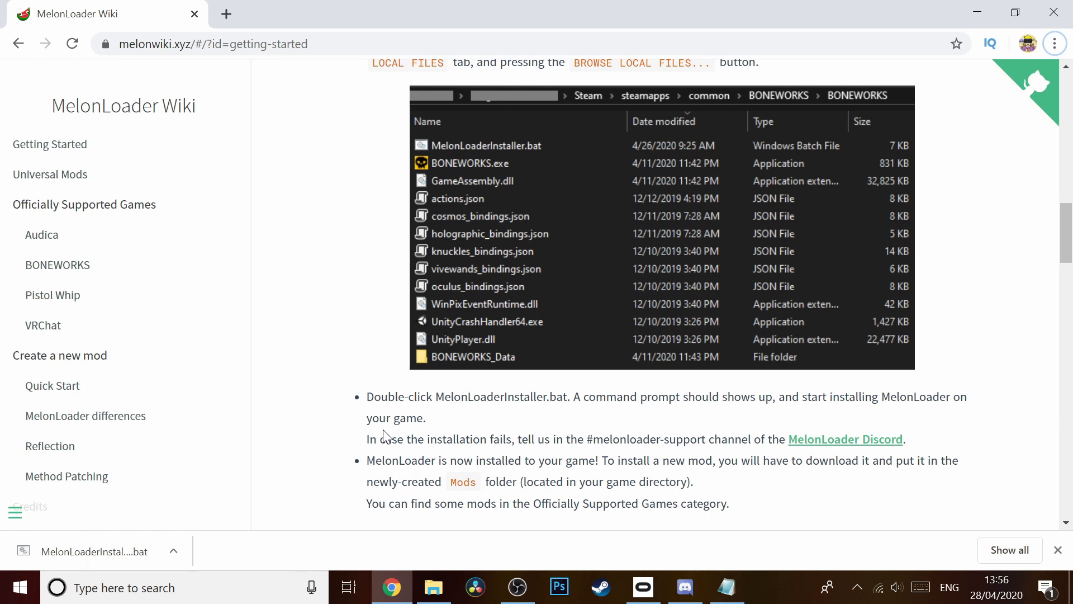
pyautogui.scroll(-1, 385, 436)
pyautogui.scroll(-1, 385, 437)
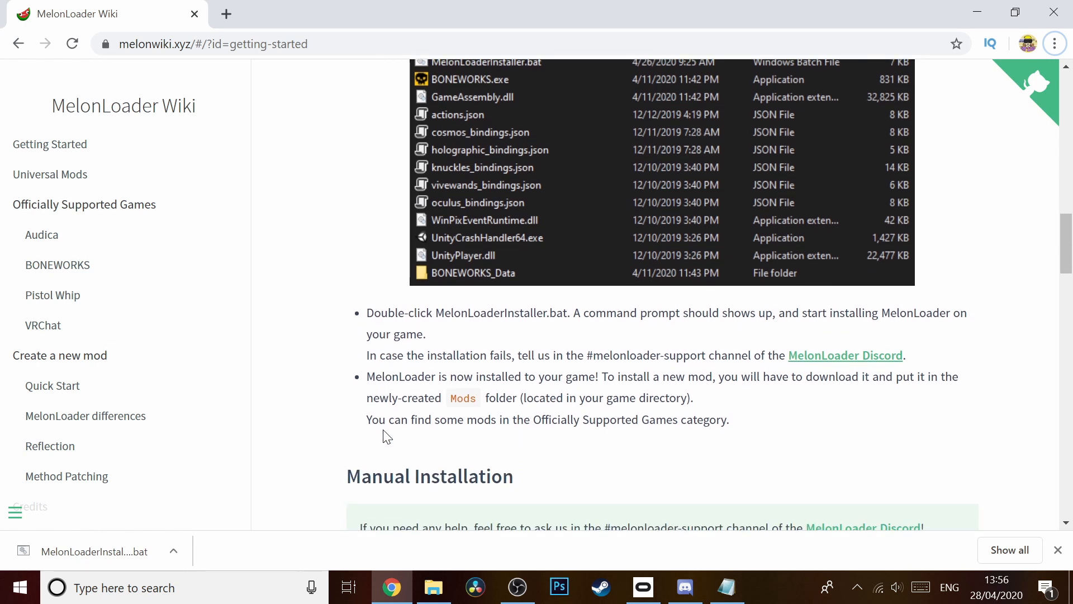
pyautogui.scroll(-1, 385, 436)
pyautogui.scroll(-2, 385, 437)
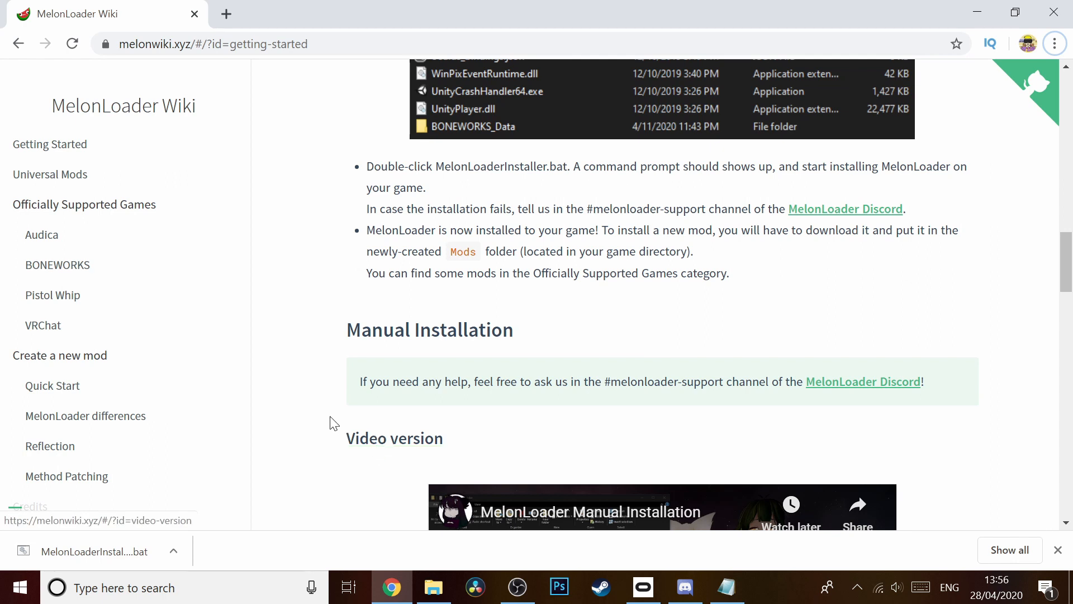
pyautogui.scroll(-2, 328, 421)
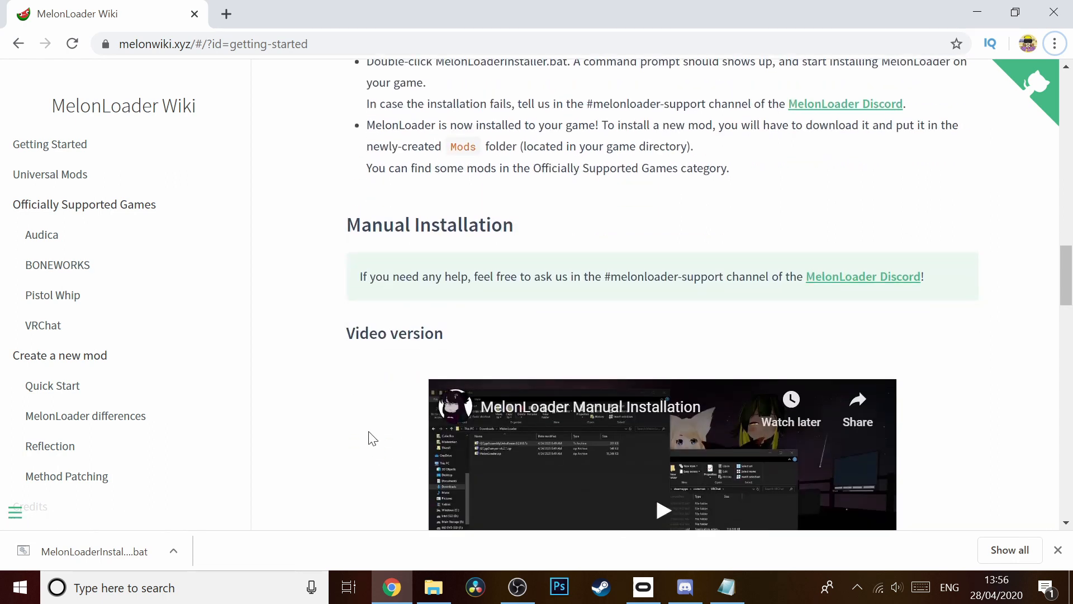
pyautogui.scroll(-5, 324, 247)
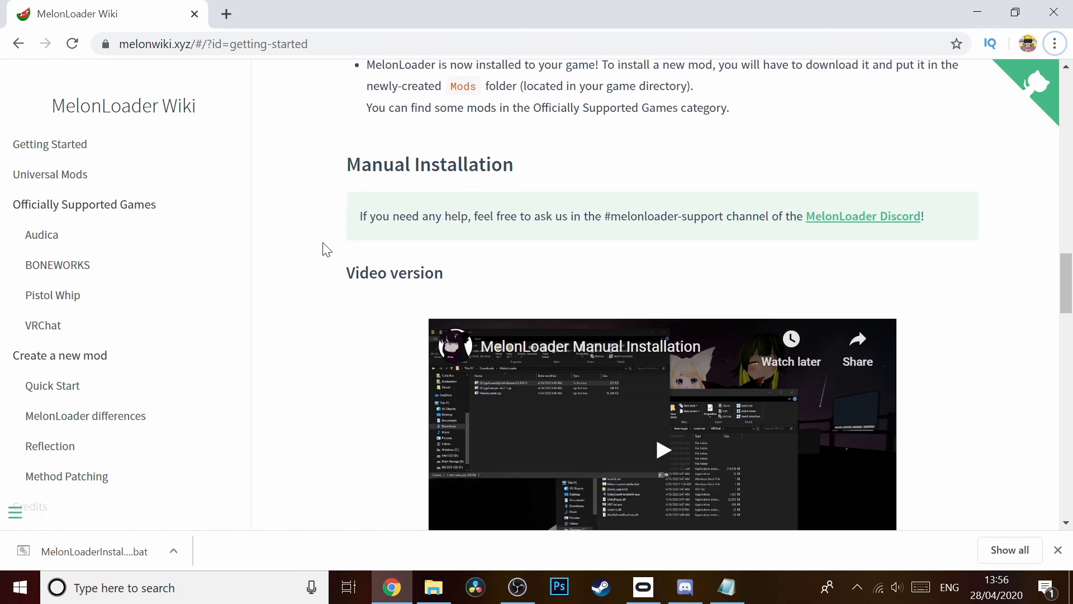
pyautogui.scroll(-3, 323, 248)
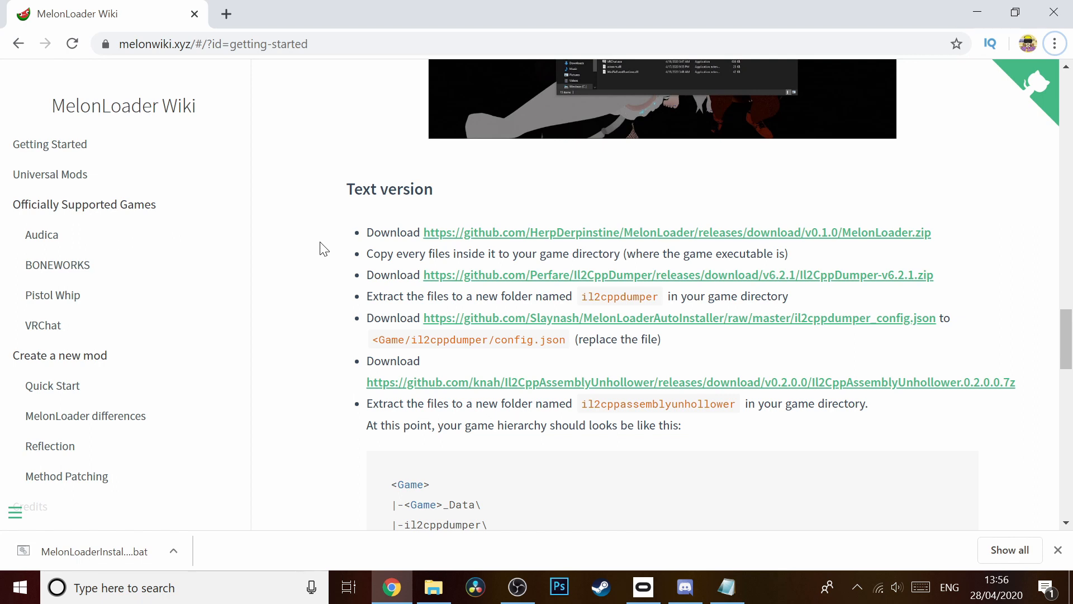
# Step: Download MelonLoader.zip v0.1.0 from the manual installation instructions and show the downloaded archive in its folder
pyautogui.click(468, 234)
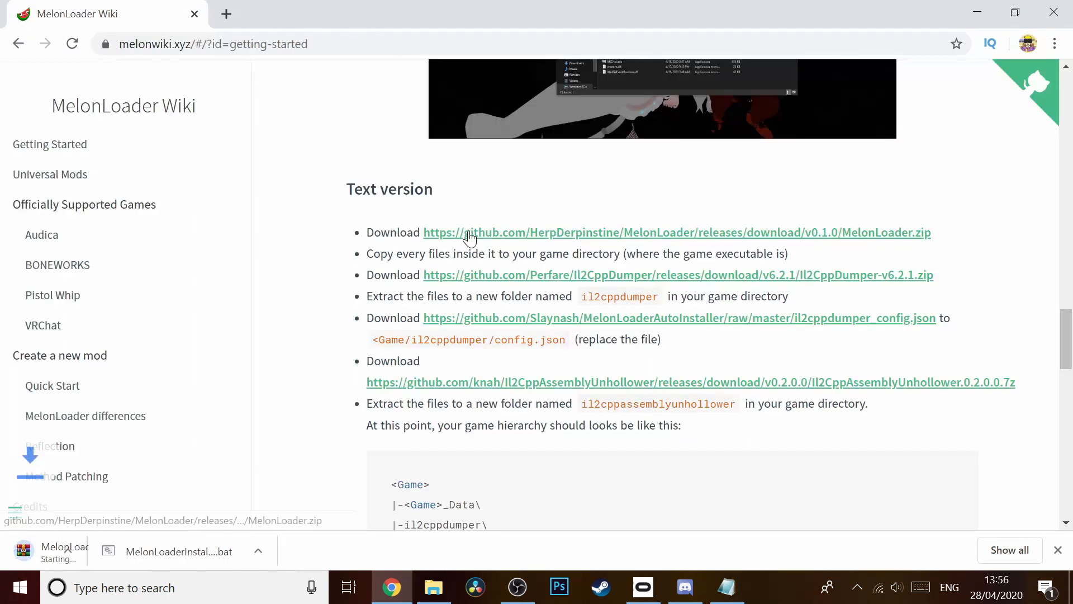
pyautogui.rightClick(294, 553)
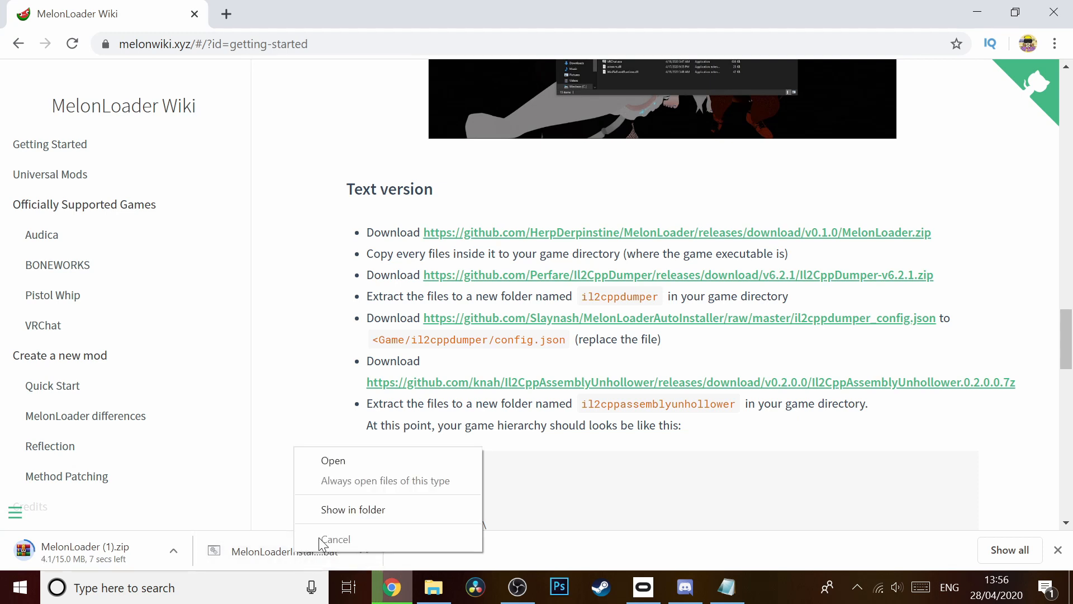
pyautogui.click(250, 453)
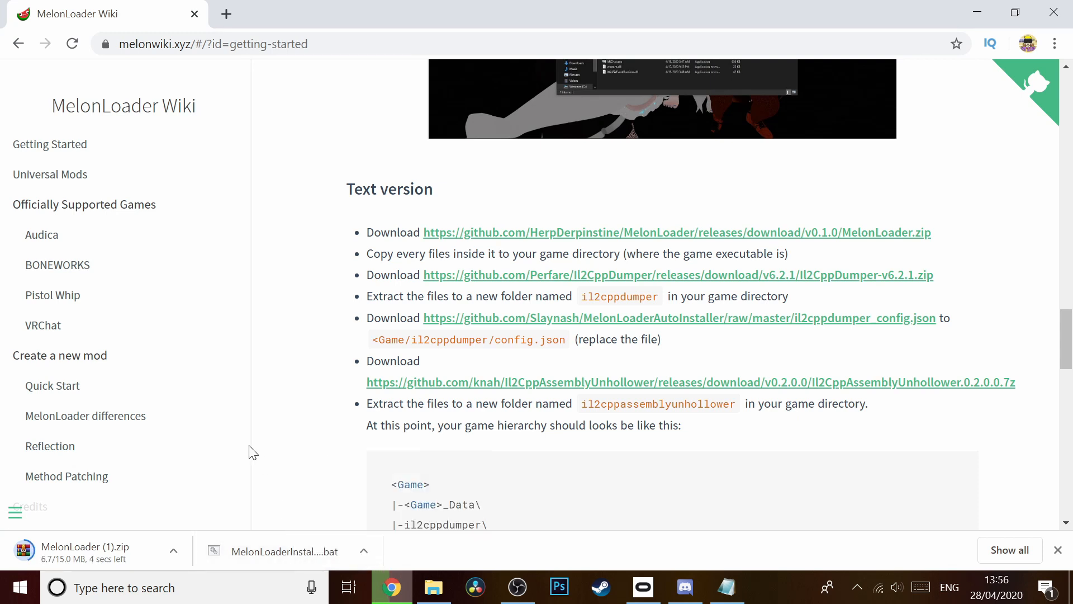
pyautogui.rightClick(120, 553)
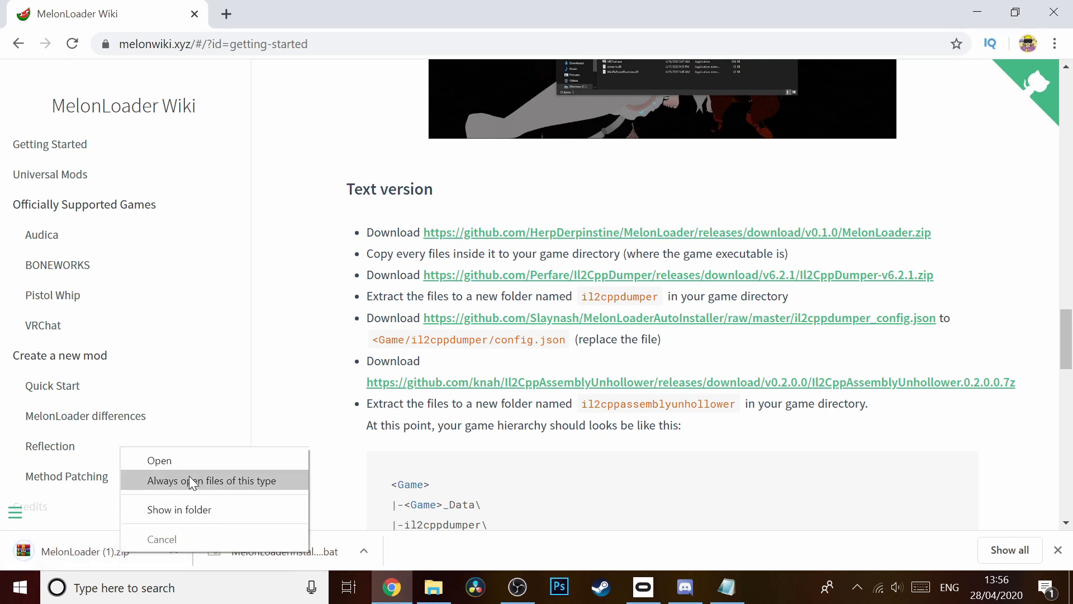
pyautogui.click(199, 507)
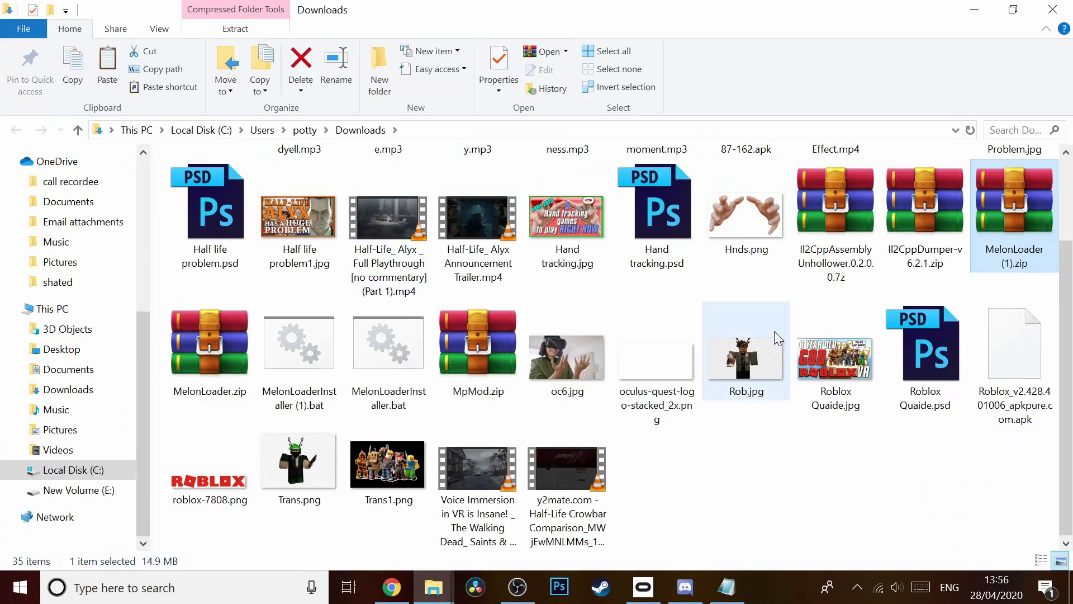
# Step: Open the downloaded MelonLoader (1).zip, dismiss the licence reminder, and select the MelonLoader folder and winmm.dll inside it
pyautogui.doubleClick(1015, 232)
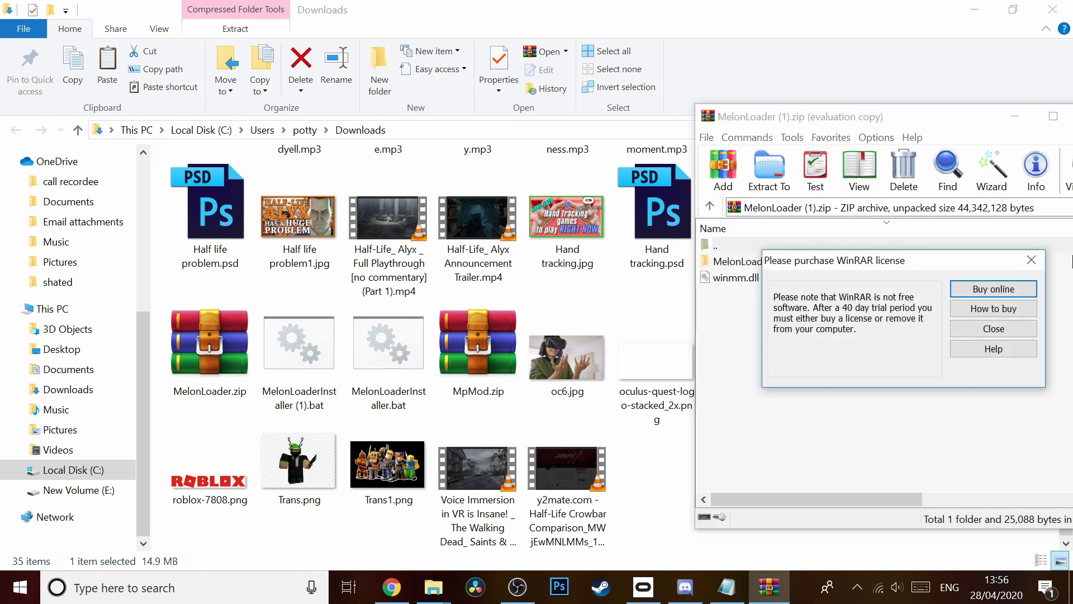
pyautogui.click(1034, 260)
pyautogui.press('Down')
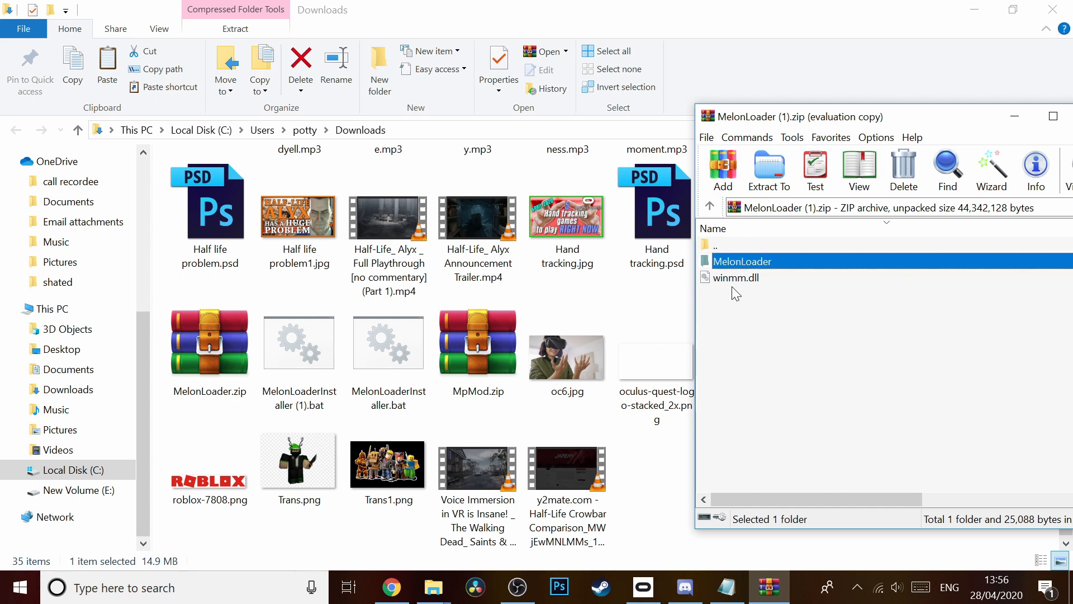
pyautogui.keyDown('shift'); pyautogui.click(730, 279); pyautogui.keyUp('shift')
pyautogui.rightClick(730, 277)
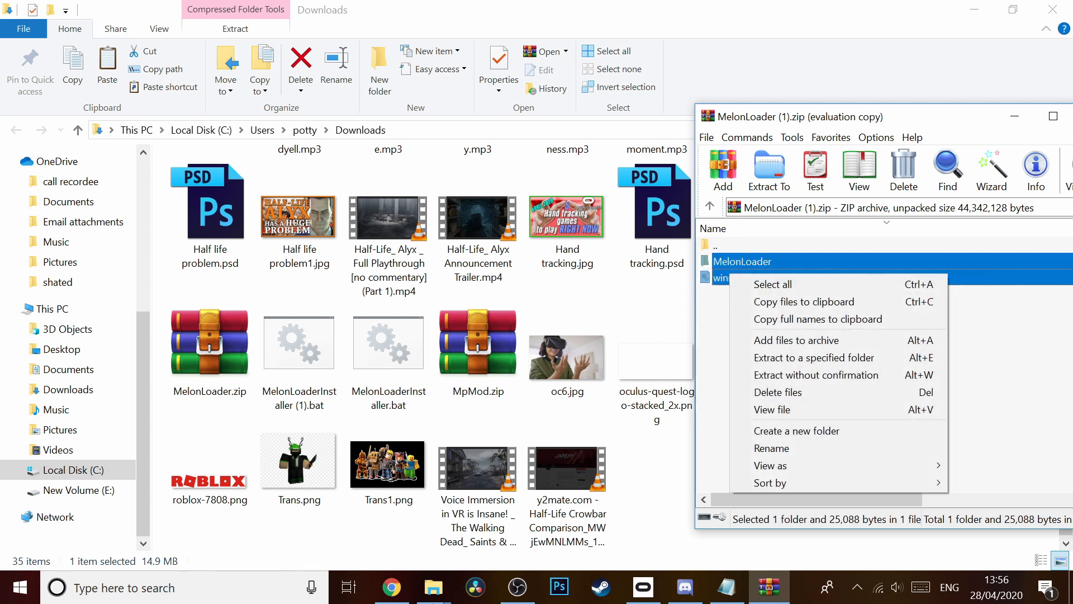
# Step: Try to copy the MelonLoader folder and winmm.dll from the archive into the BONEWORKS folder placed beside it, and close the archive
pyautogui.click(433, 587)
pyautogui.click(359, 535)
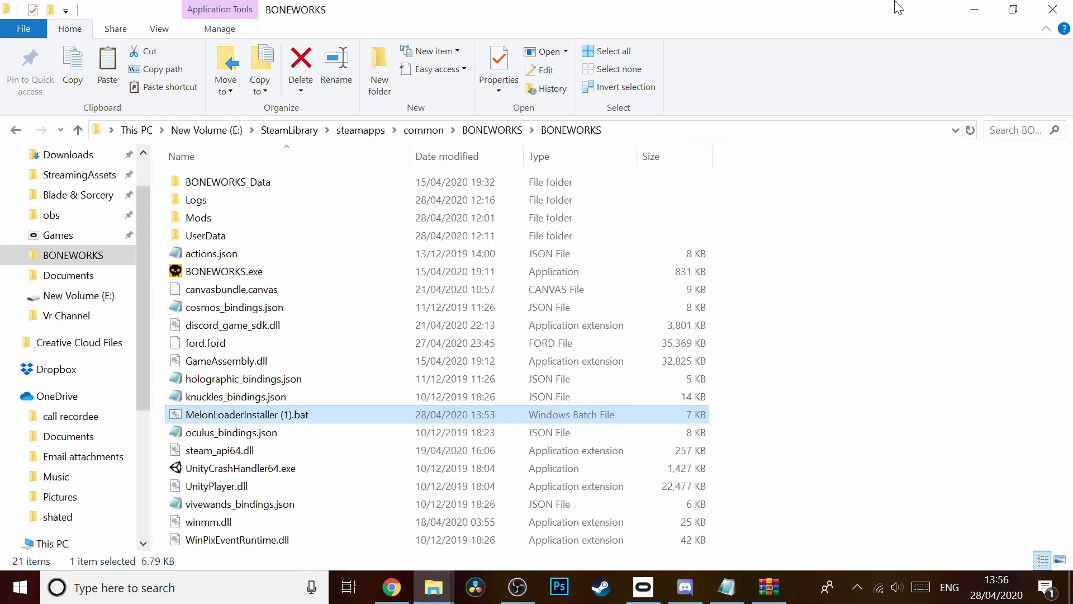
pyautogui.click(1013, 9)
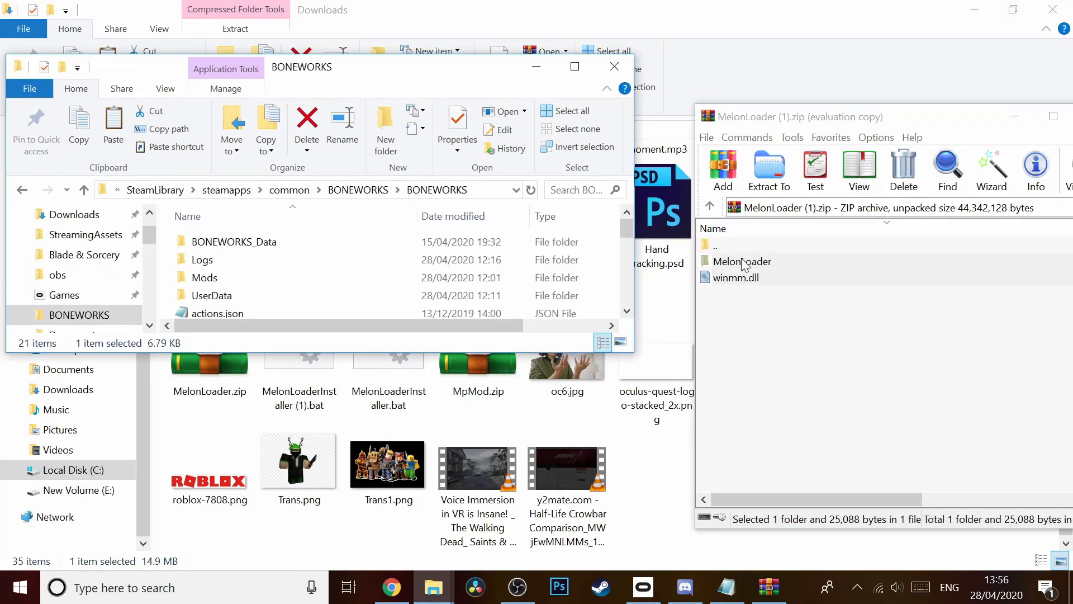
pyautogui.click(749, 120)
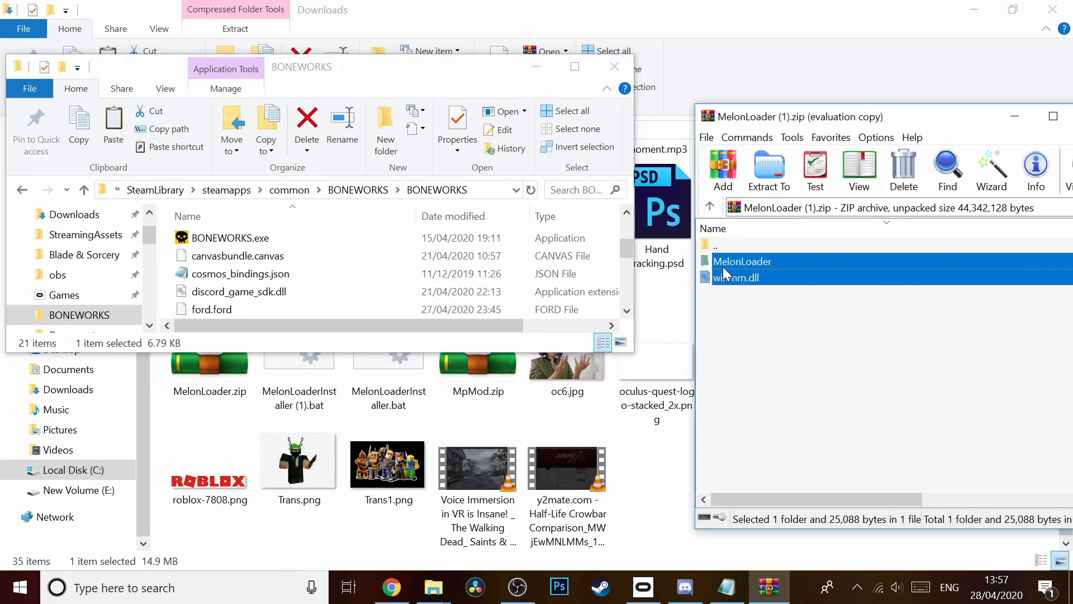
pyautogui.moveTo(726, 276); pyautogui.dragTo(751, 280)
pyautogui.moveTo(978, 123); pyautogui.dragTo(881, 126)
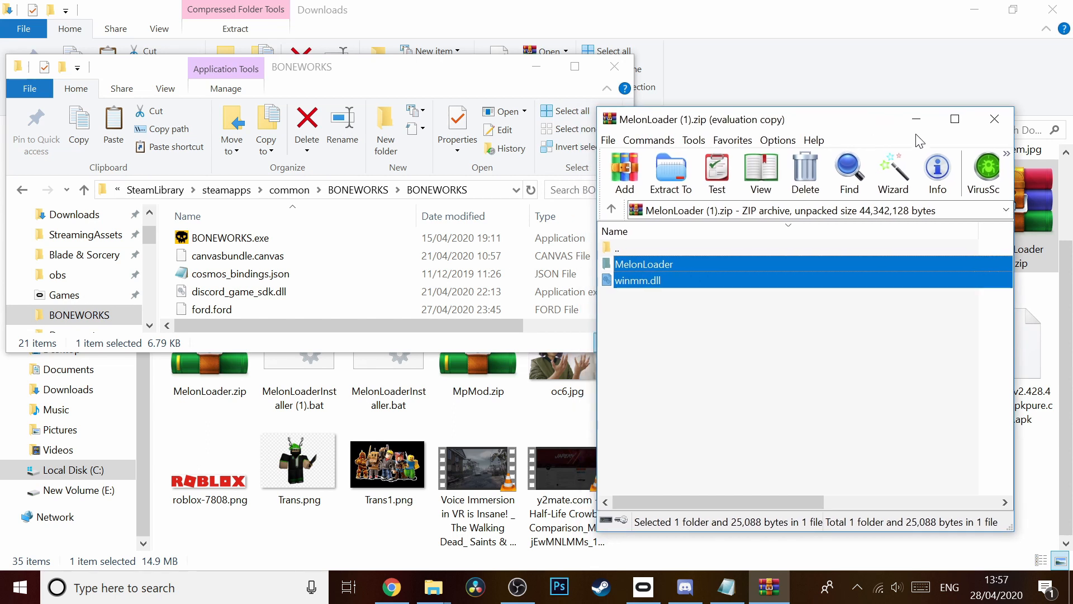
pyautogui.click(996, 123)
# Step: Download Il2CppDumper-v6.2.1.zip from the manual installation instructions in Chrome and show the downloaded archive in its folder
pyautogui.click(392, 588)
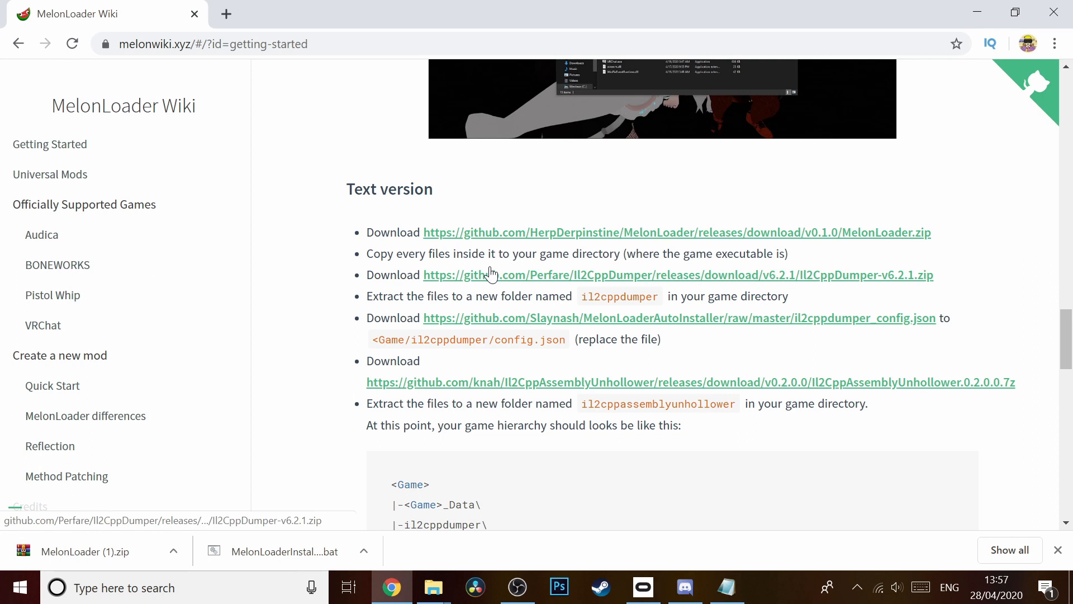
pyautogui.click(557, 278)
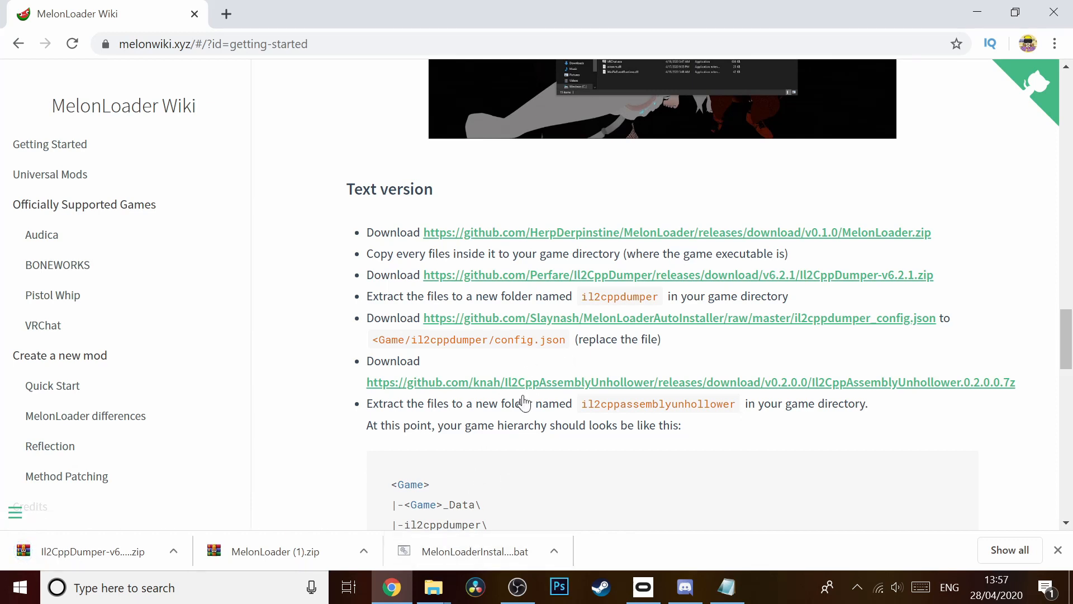
pyautogui.rightClick(132, 545)
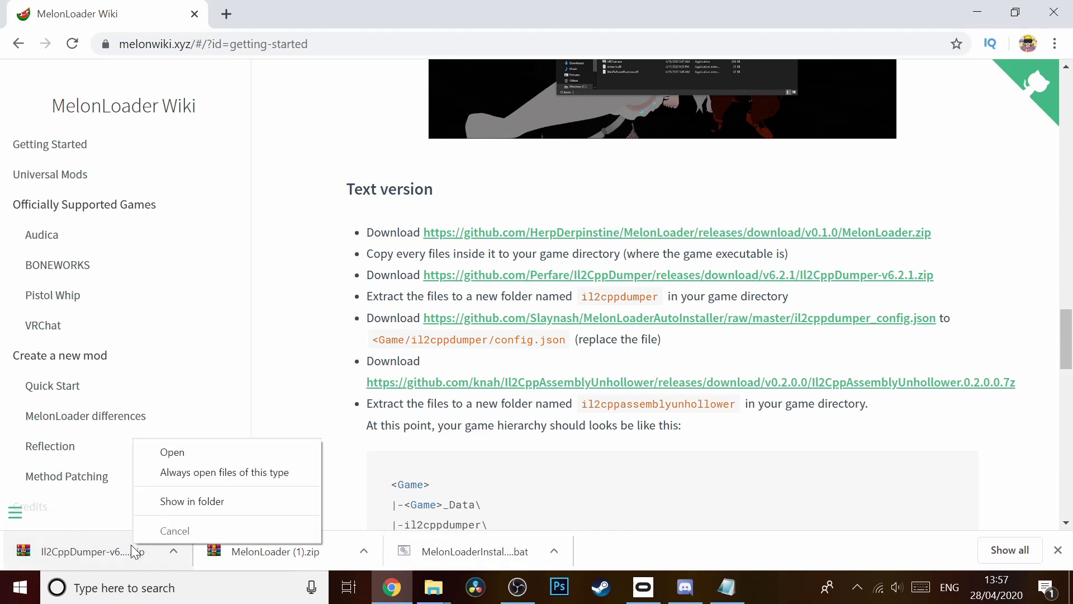
pyautogui.click(196, 501)
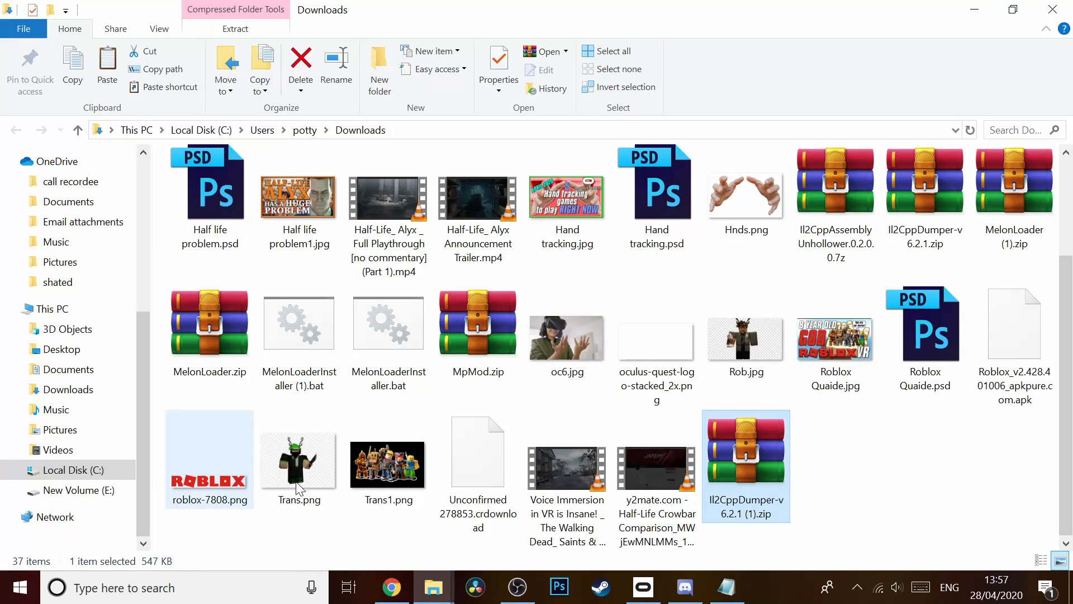
pyautogui.rightClick(744, 479)
# Step: Maximize the BONEWORKS folder window, and copy the folder name il2cppdumper from the wiki's text instructions in Chrome
pyautogui.click(434, 586)
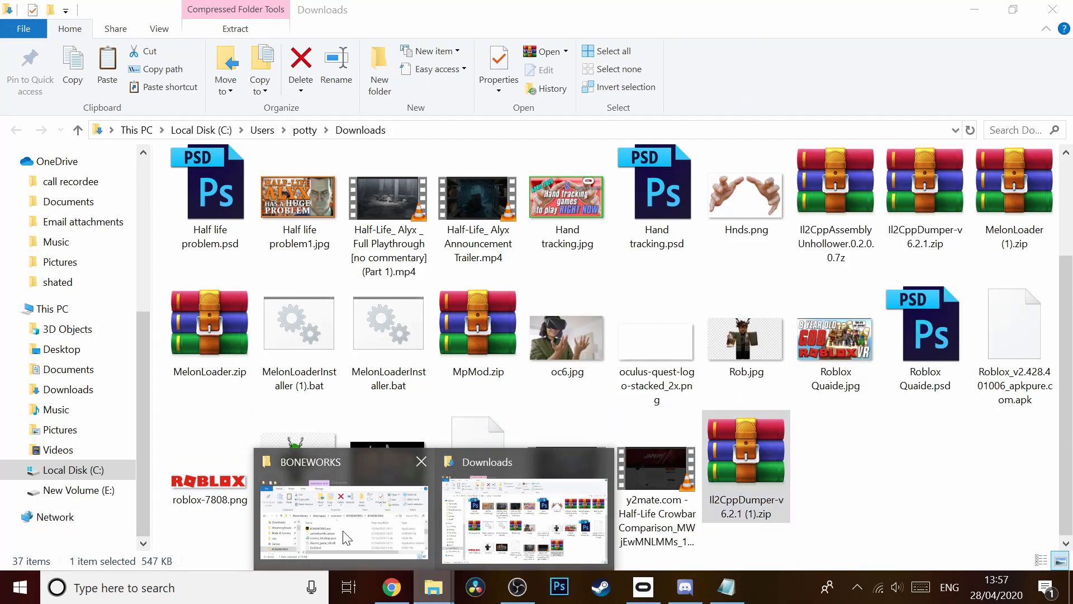
pyautogui.click(331, 450)
pyautogui.click(574, 66)
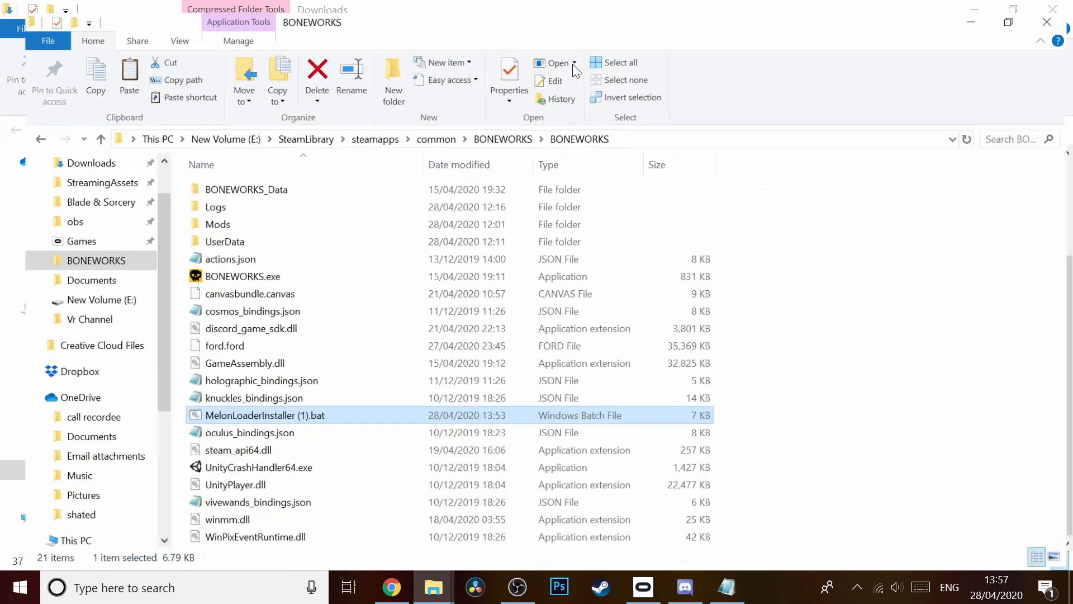
pyautogui.click(391, 587)
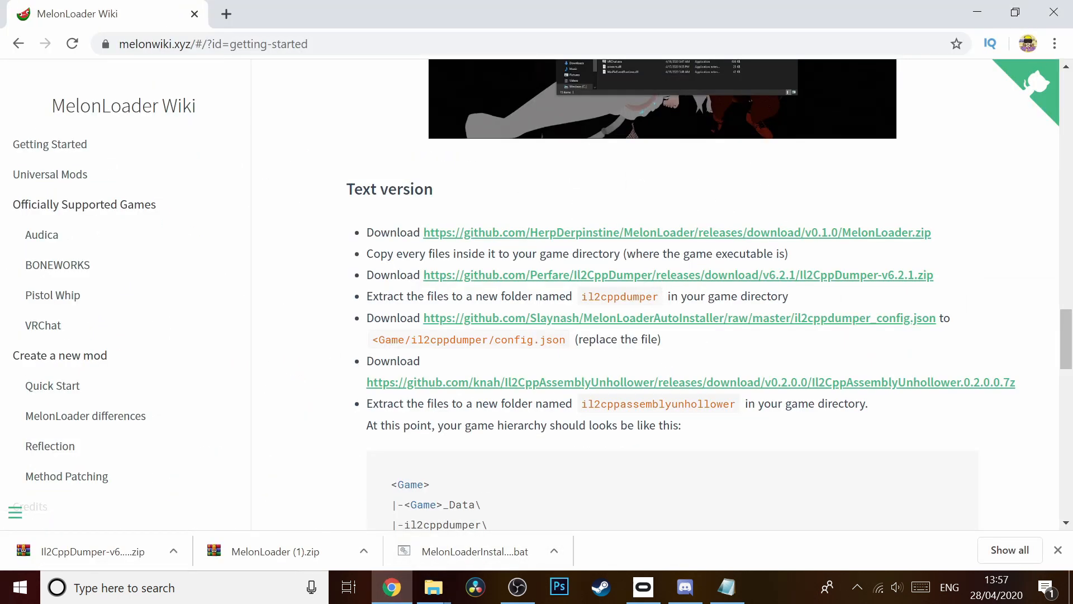
pyautogui.moveTo(658, 296); pyautogui.dragTo(582, 296)
pyautogui.hotkey('ctrl', 'c')
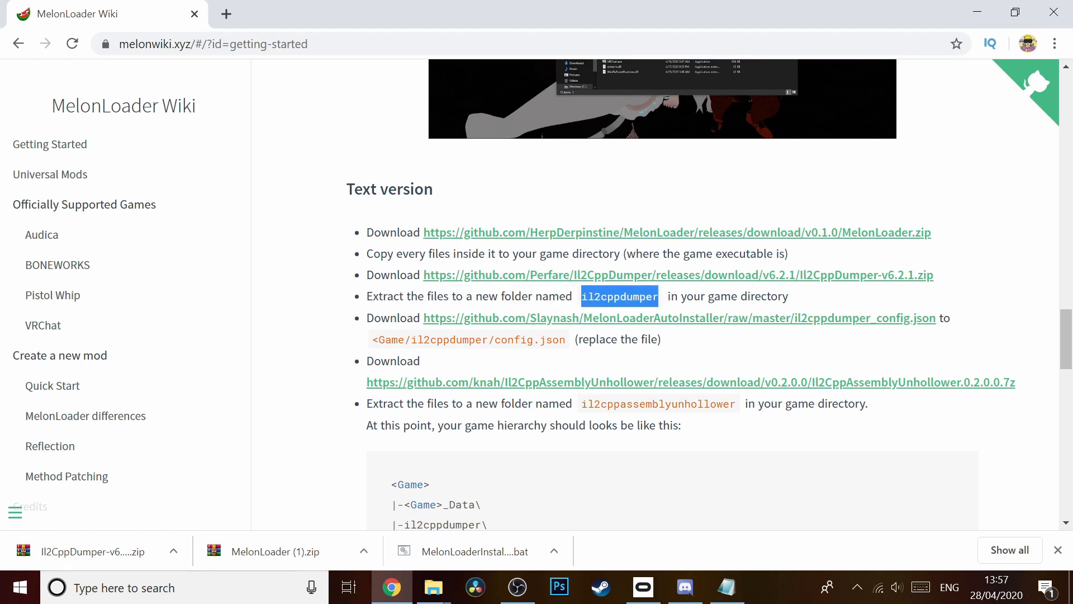
# Step: Create a new folder named il2cppdumper in the BONEWORKS game directory
pyautogui.click(434, 586)
pyautogui.click(393, 529)
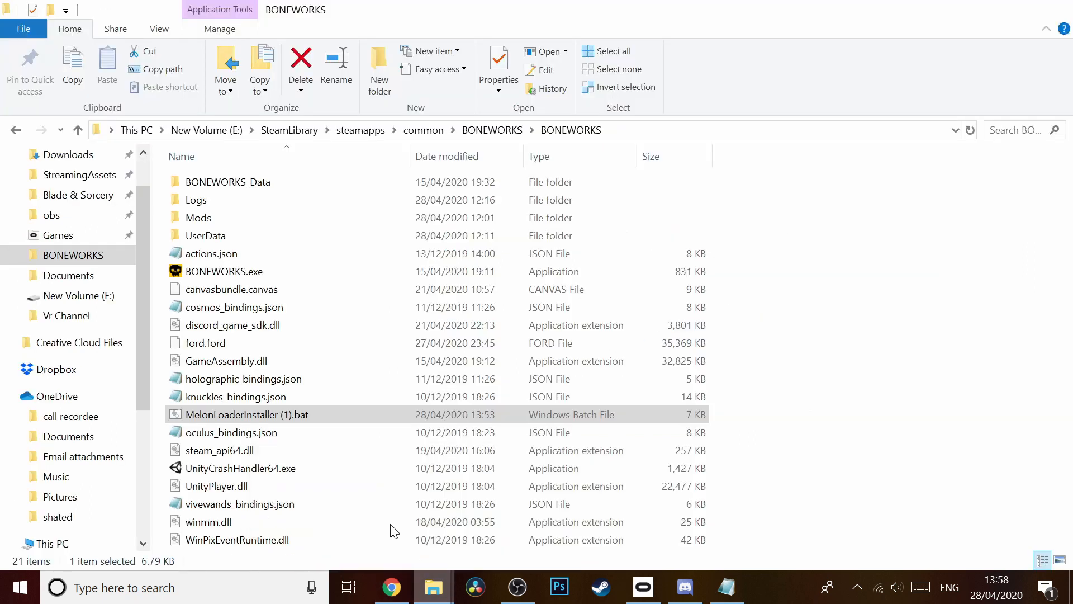
pyautogui.rightClick(387, 277)
pyautogui.moveTo(458, 481)
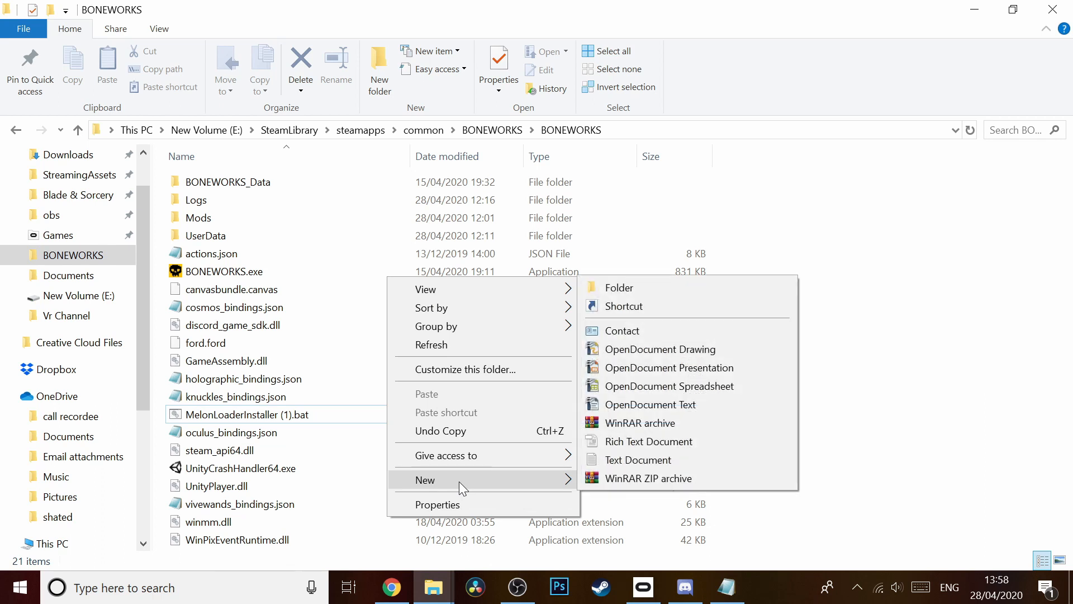
pyautogui.click(665, 283)
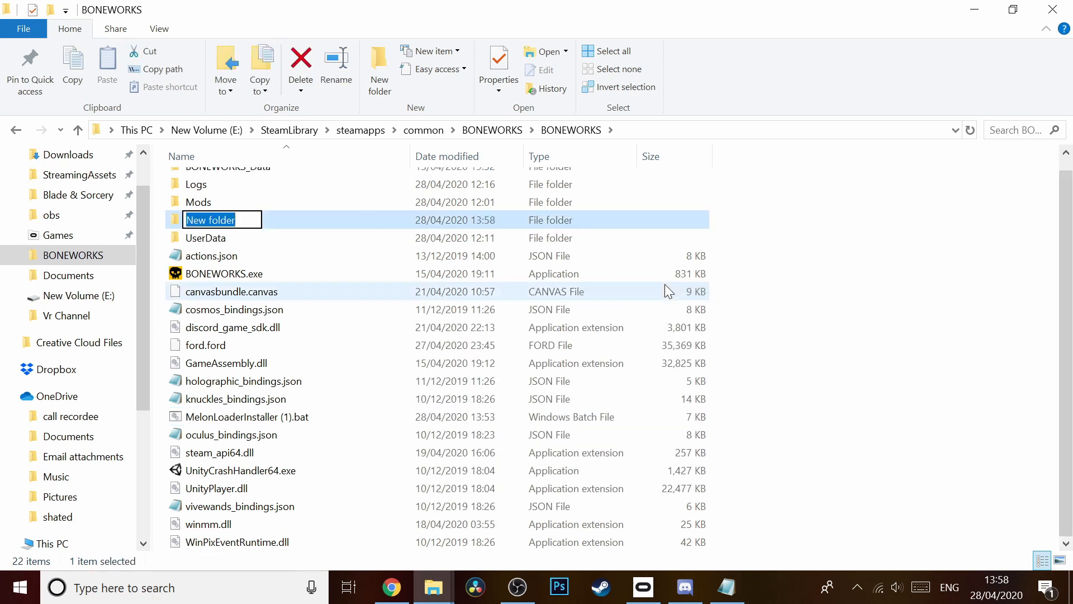
pyautogui.hotkey('ctrl', 'v')
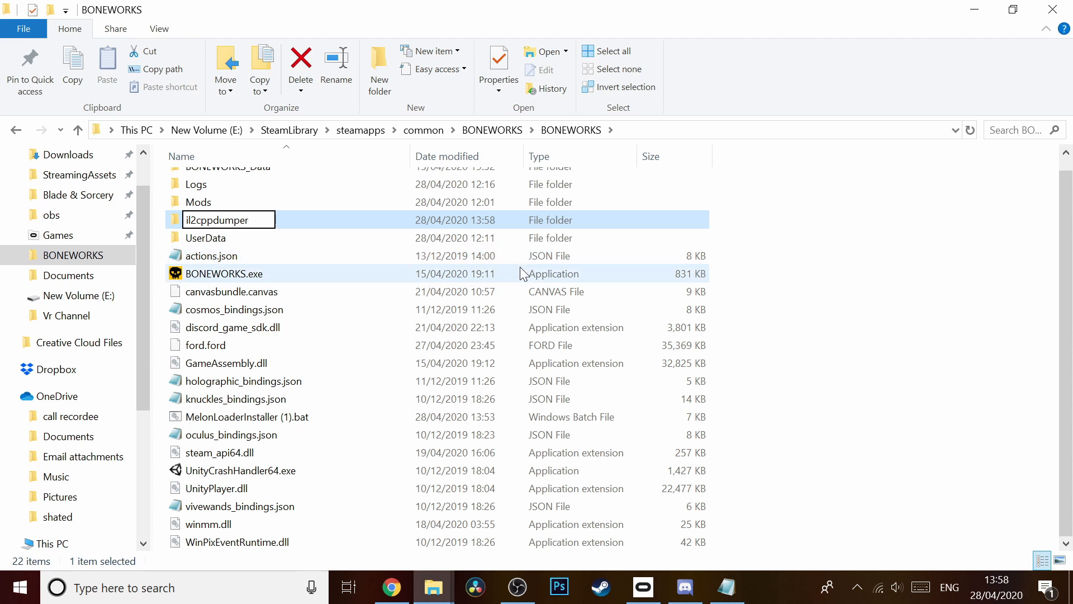
pyautogui.press('Return')
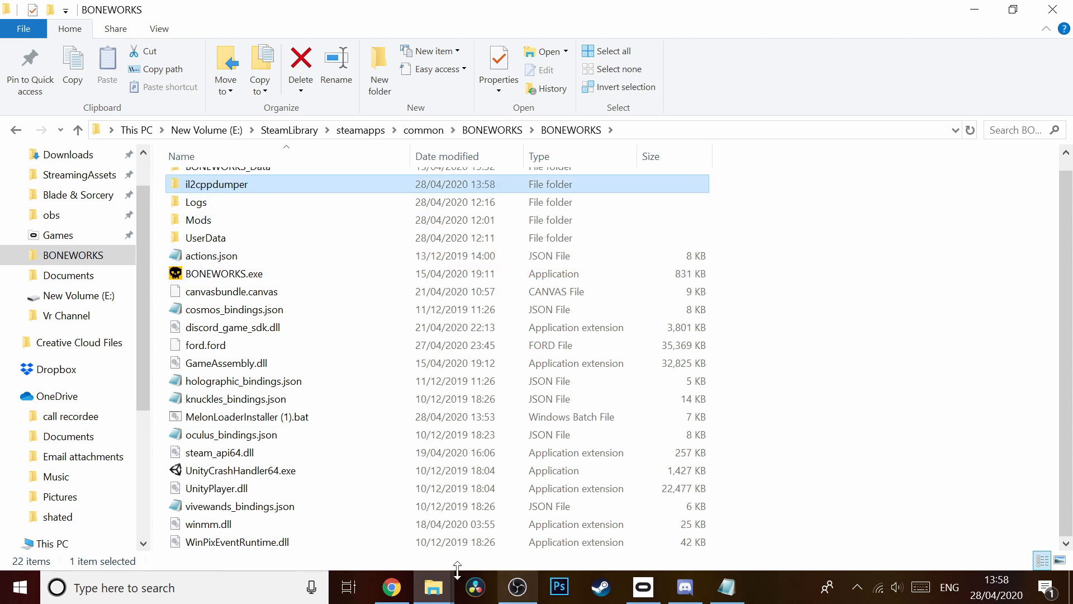
# Step: Locate the downloaded Il2CppDumper-v6.2.1 (1).zip in the Downloads folder from Chrome's download list
pyautogui.moveTo(403, 592)
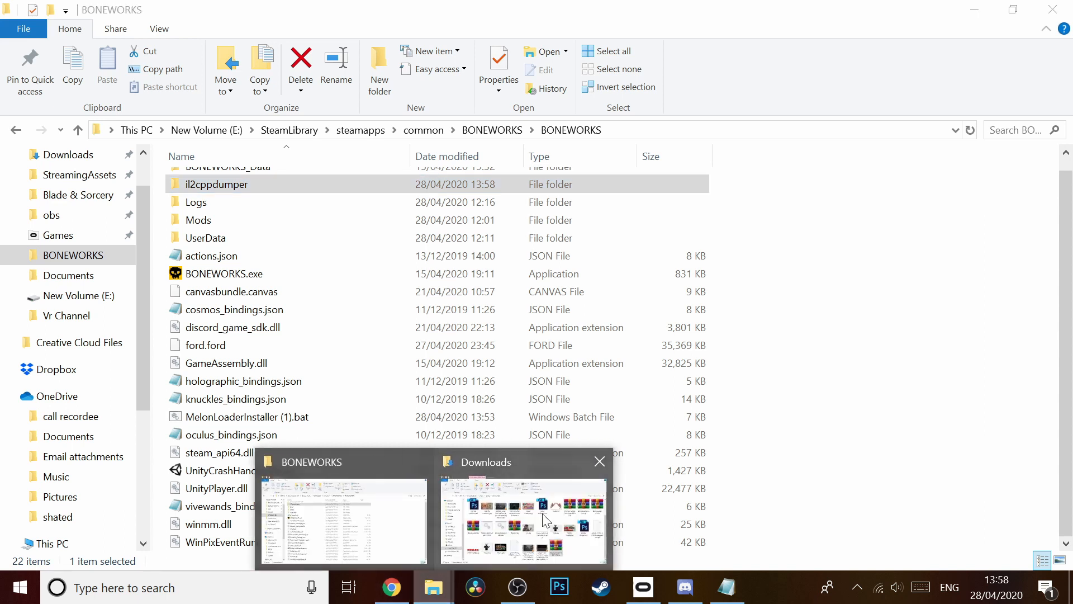
pyautogui.click(559, 503)
pyautogui.moveTo(434, 588)
pyautogui.click(395, 539)
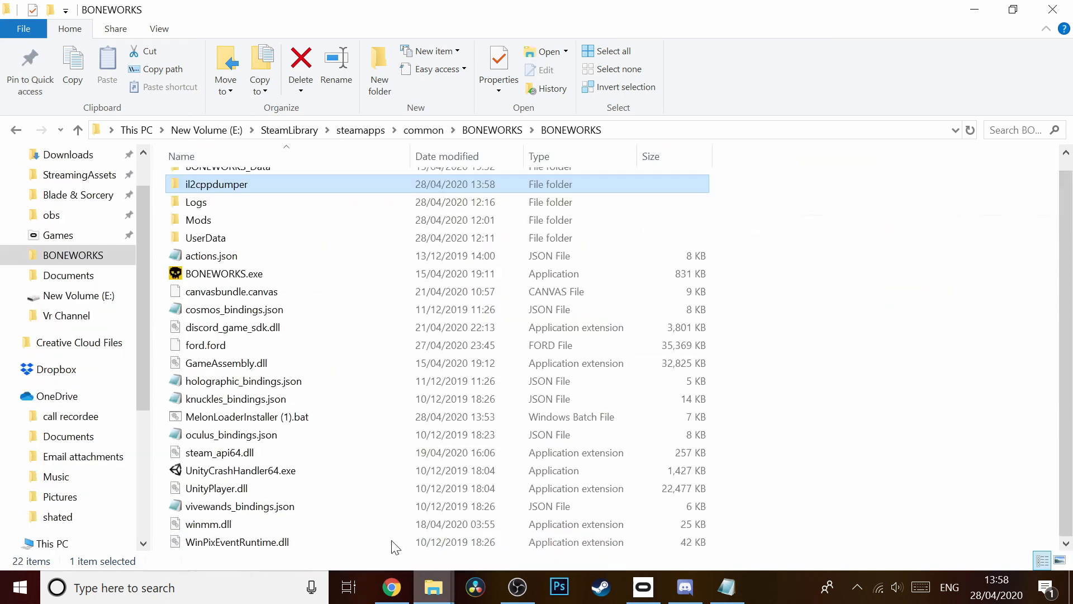
pyautogui.click(392, 587)
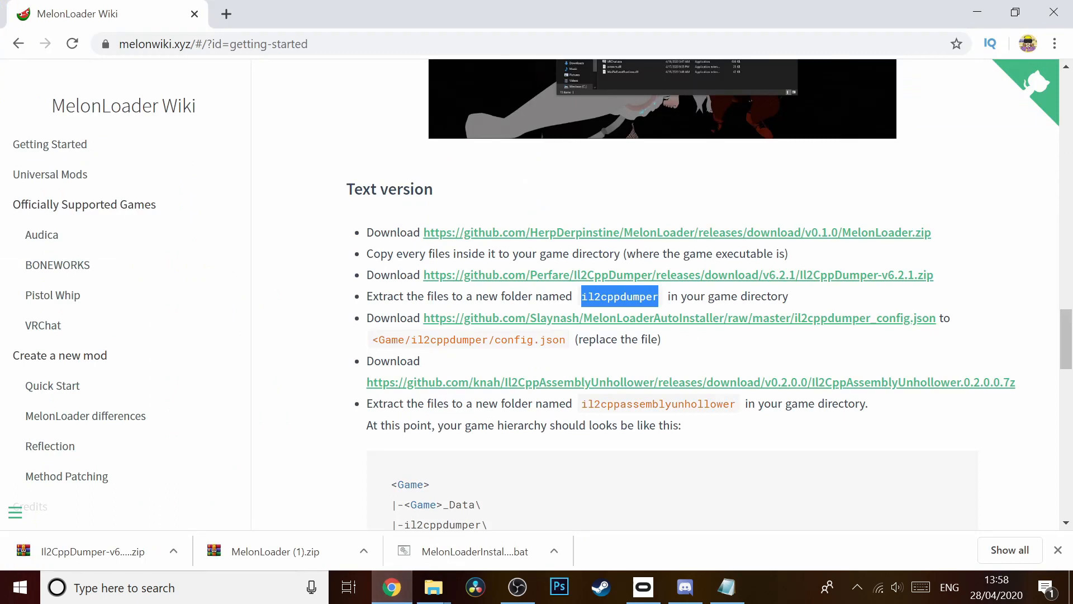
pyautogui.rightClick(136, 544)
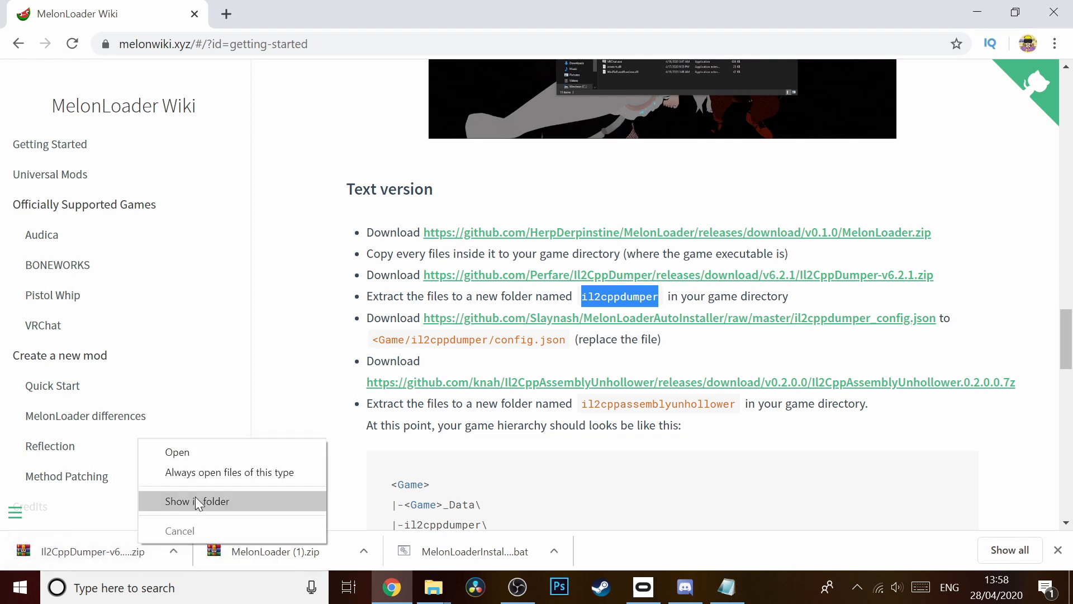
pyautogui.click(196, 496)
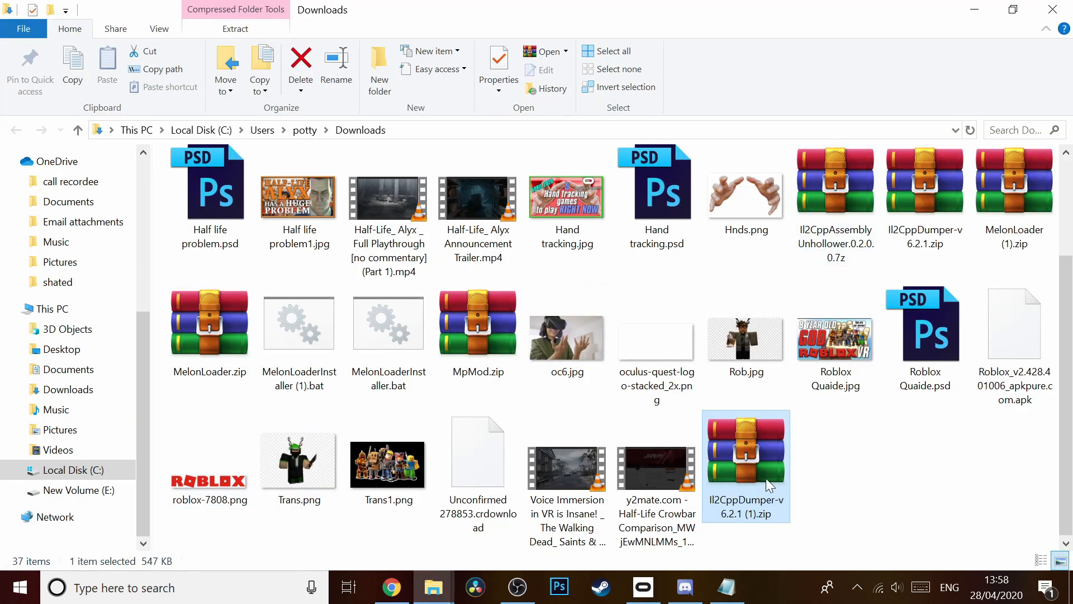
# Step: Open Il2CppDumper-v6.2.1 (1).zip, dismiss the expiry notice, and select all its files, leaving the extraction options dialog without extracting
pyautogui.rightClick(747, 474)
pyautogui.doubleClick(746, 474)
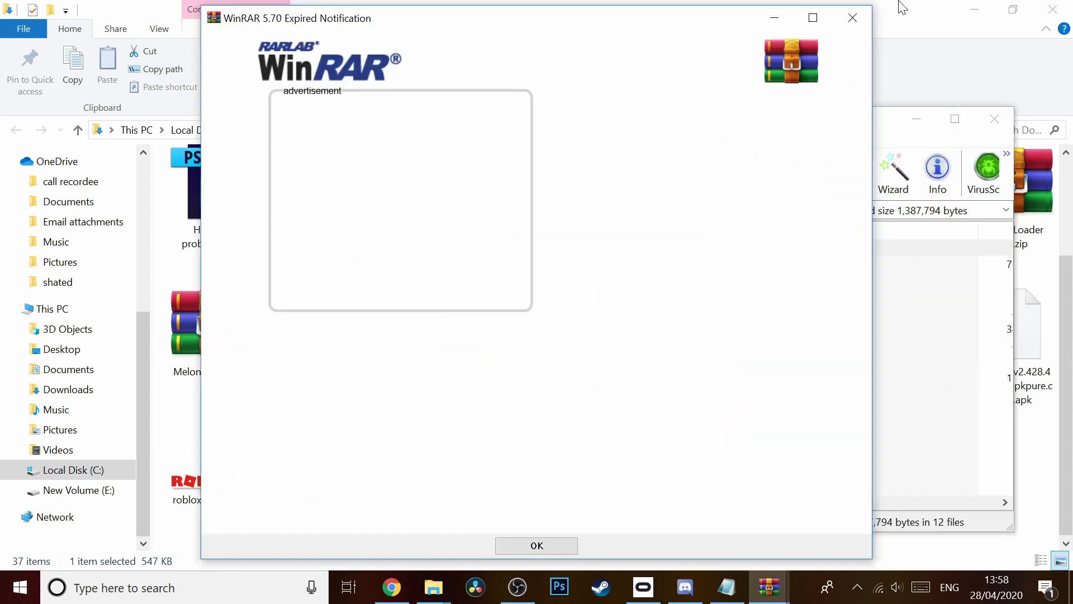
pyautogui.click(850, 22)
pyautogui.moveTo(728, 264); pyautogui.dragTo(646, 442)
pyautogui.keyDown('shift'); pyautogui.click(646, 443); pyautogui.keyUp('shift')
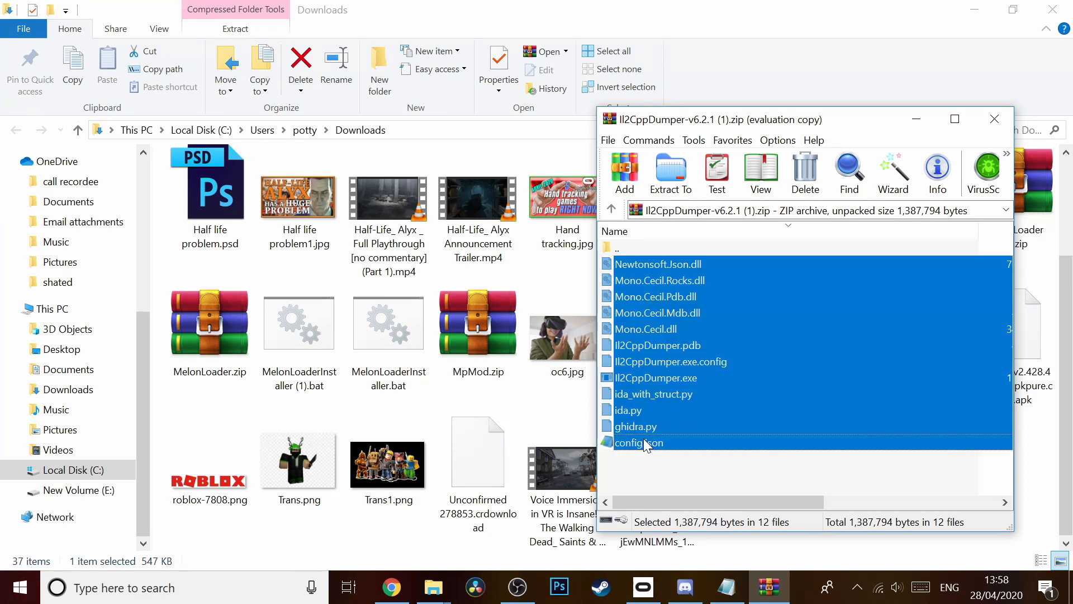
pyautogui.click(674, 169)
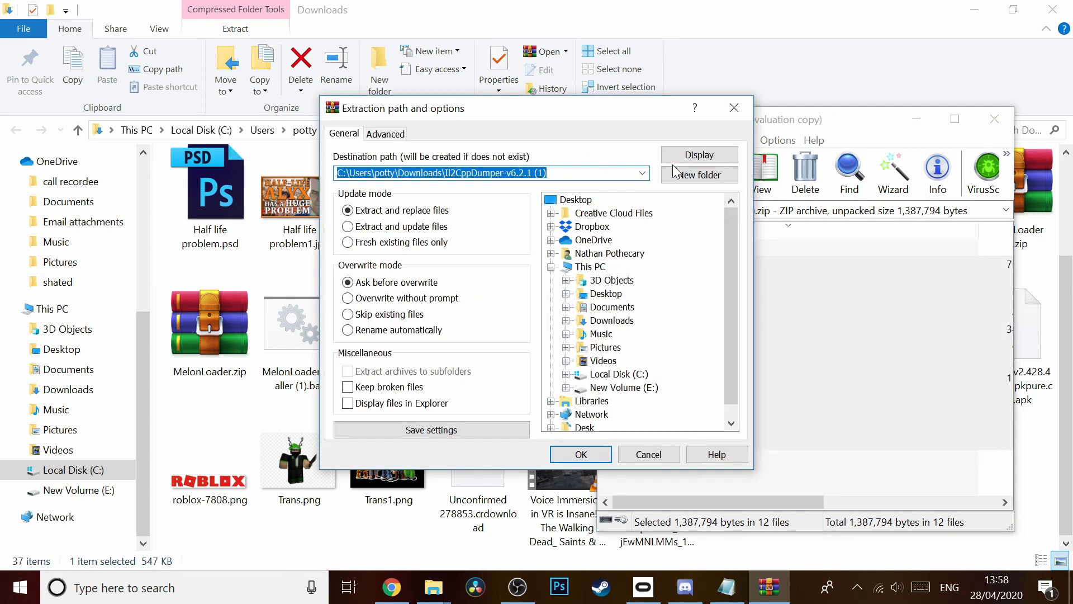
pyautogui.click(734, 108)
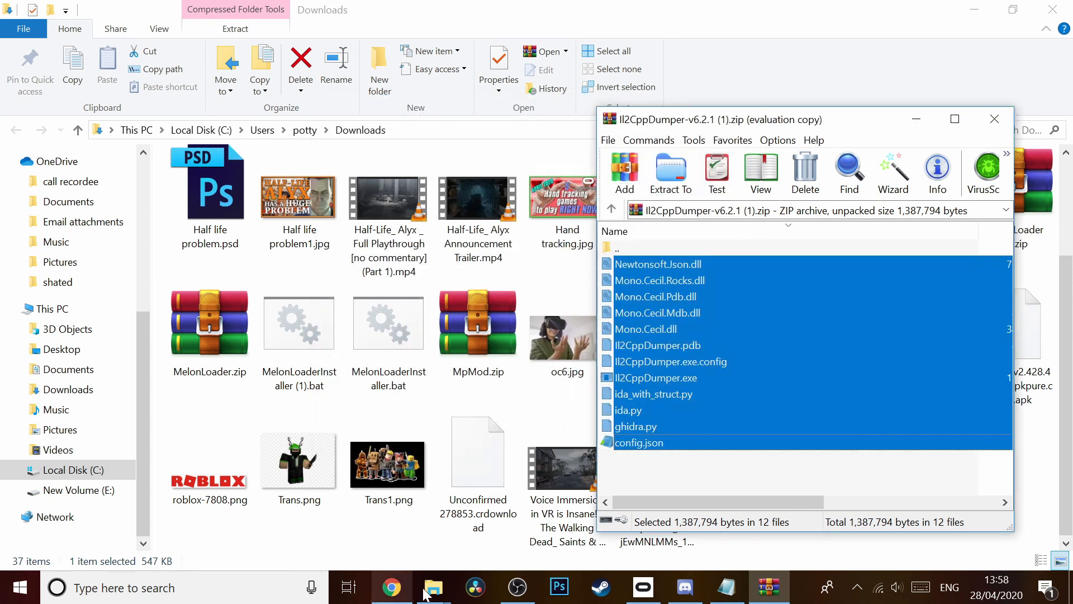
# Step: Copy the selected Il2CppDumper files from the archive into the il2cppdumper folder in BONEWORKS, and close the archive
pyautogui.moveTo(425, 592)
pyautogui.click(358, 528)
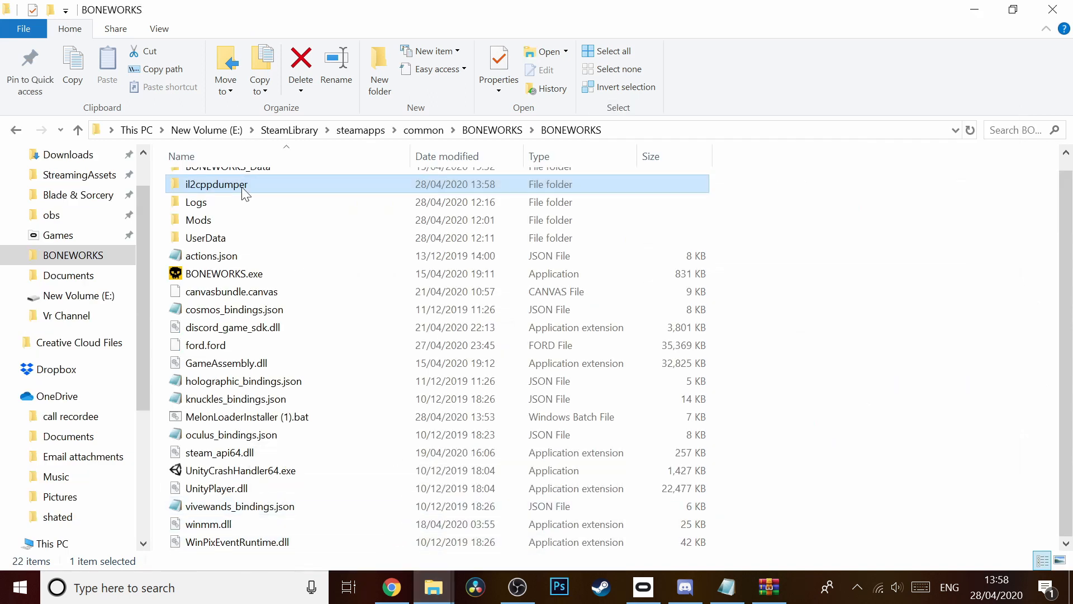
pyautogui.click(432, 587)
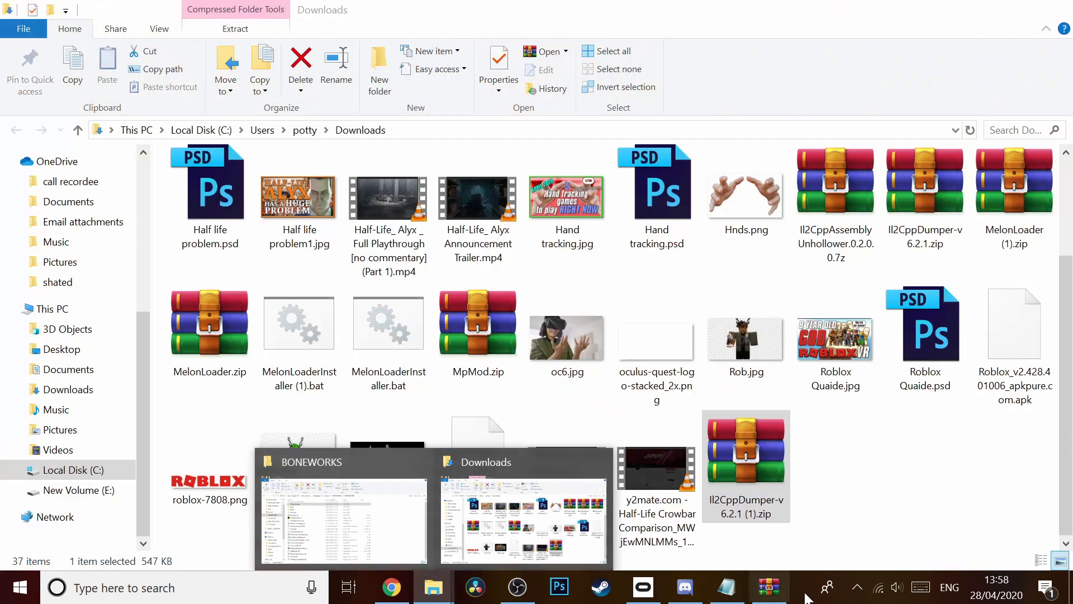
pyautogui.click(768, 587)
pyautogui.moveTo(682, 351); pyautogui.dragTo(223, 178)
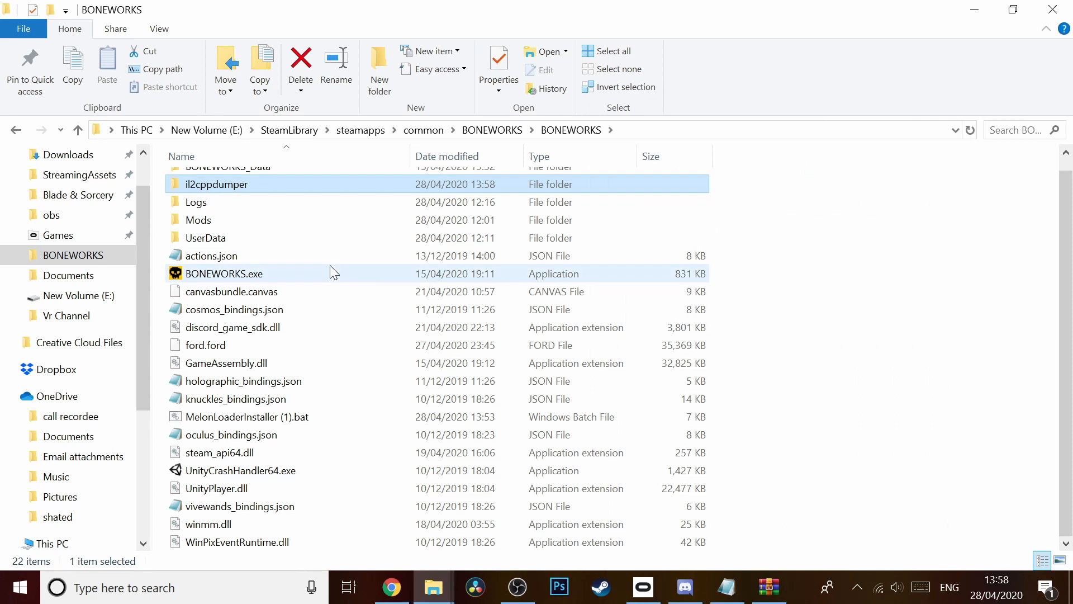
pyautogui.click(768, 587)
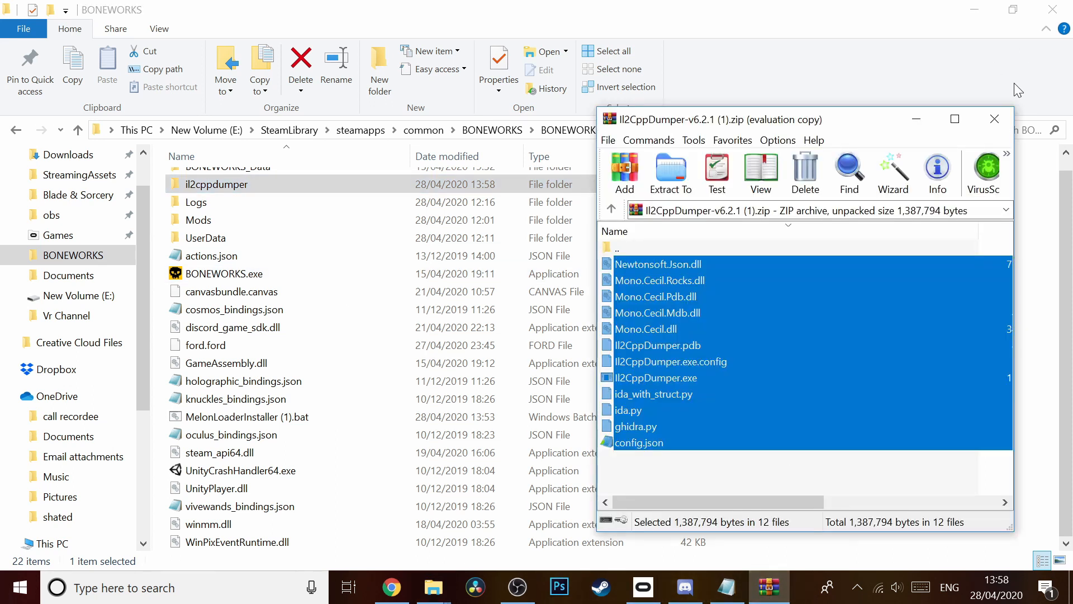
pyautogui.click(994, 119)
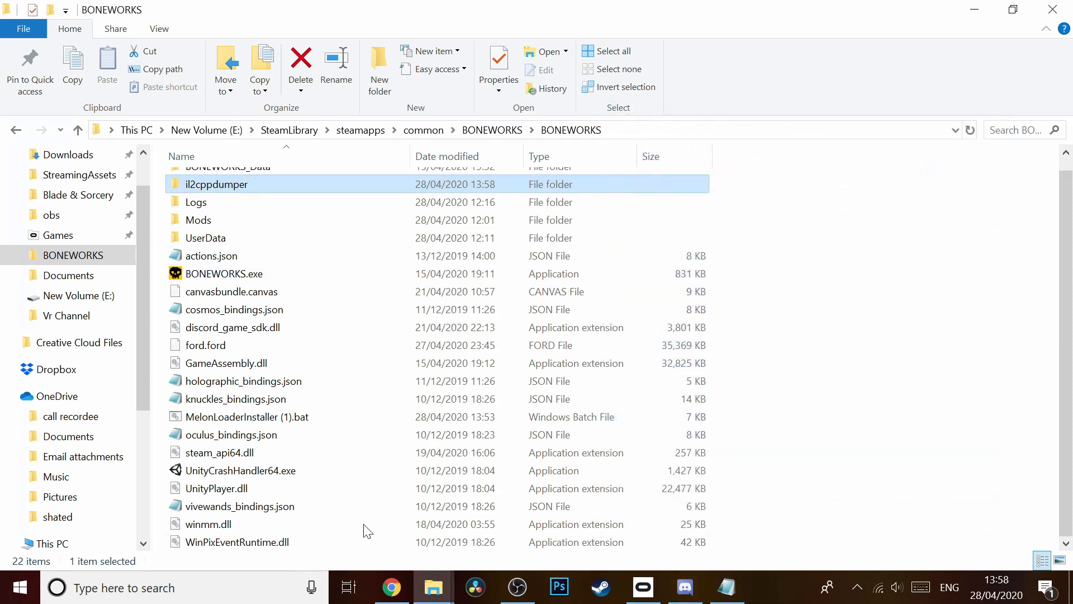
# Step: Switch to Chrome, open the il2cppdumper_config.json link on the MelonLoader Wiki, and copy its entire contents
pyautogui.click(391, 586)
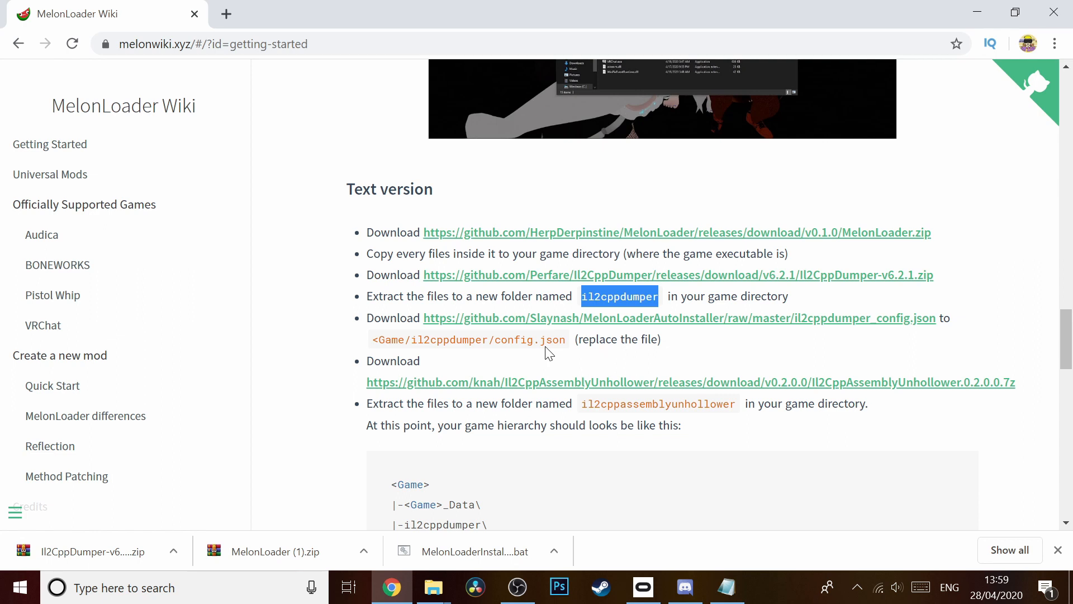
pyautogui.click(552, 321)
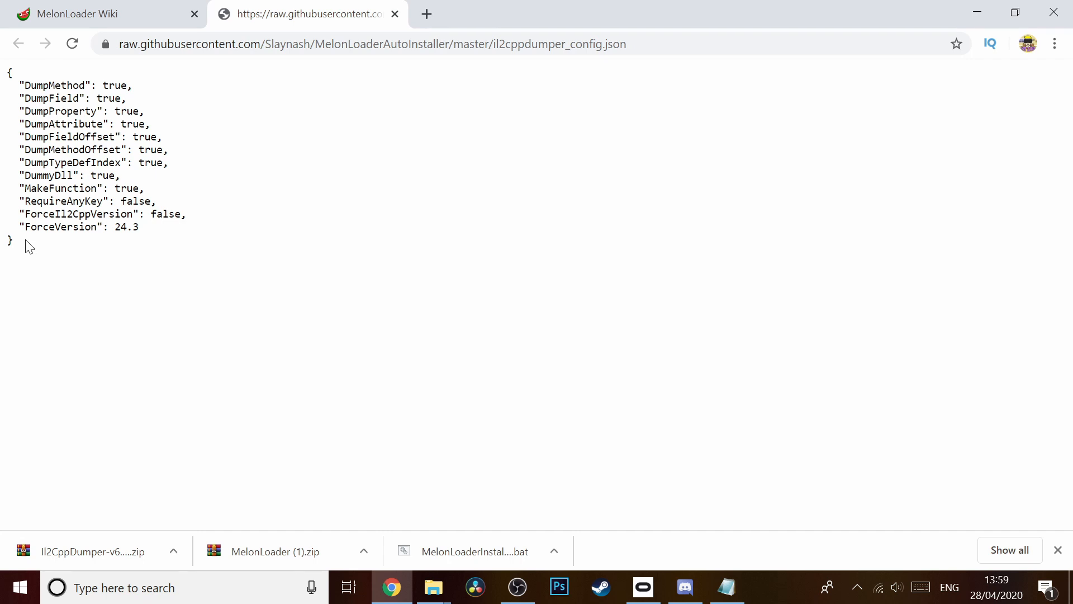
pyautogui.moveTo(25, 241); pyautogui.dragTo(5, 72)
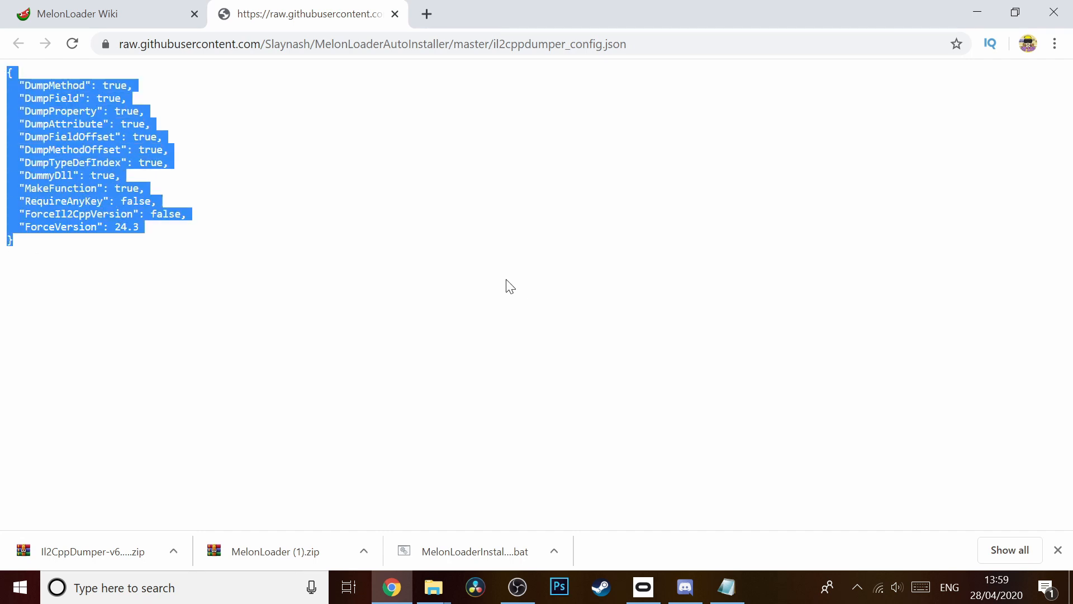
# Step: Switch to File Explorer and open config.json from the il2cppdumper folder in the BONEWORKS game directory
pyautogui.click(435, 588)
pyautogui.click(347, 522)
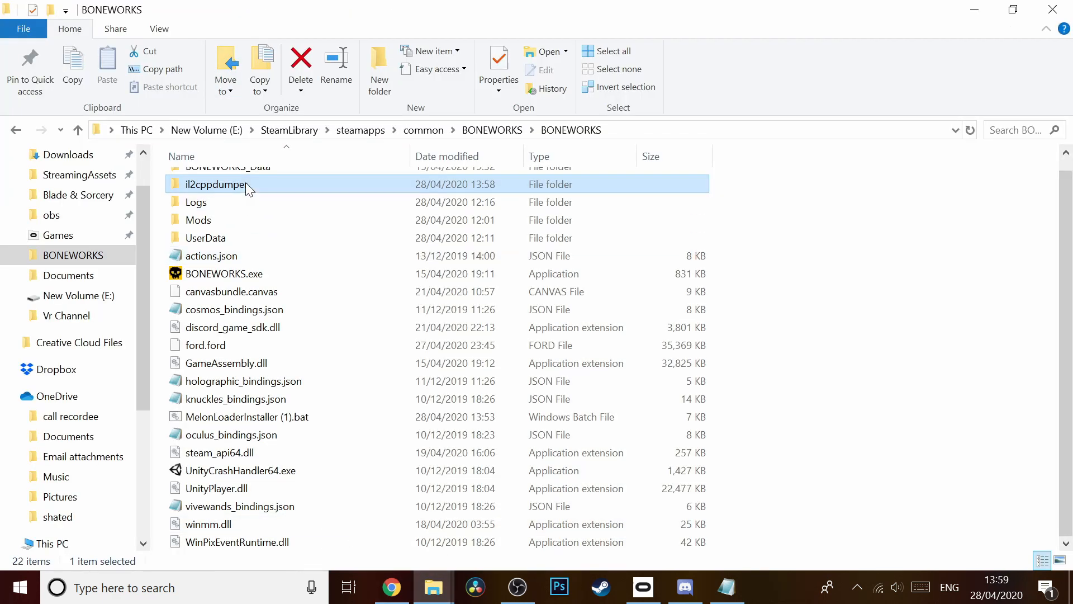
pyautogui.click(391, 586)
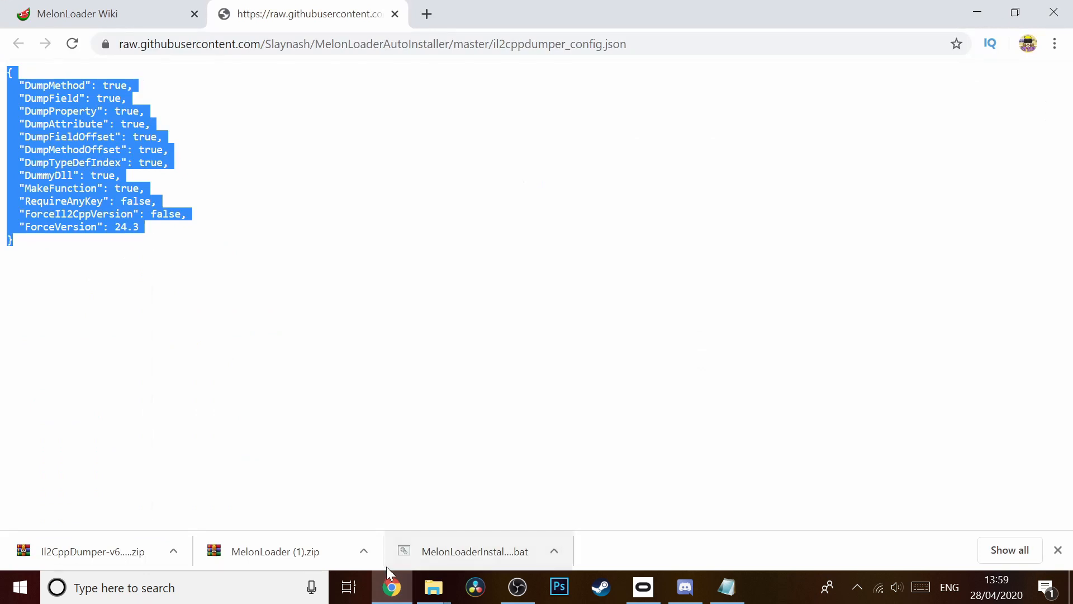
pyautogui.click(84, 14)
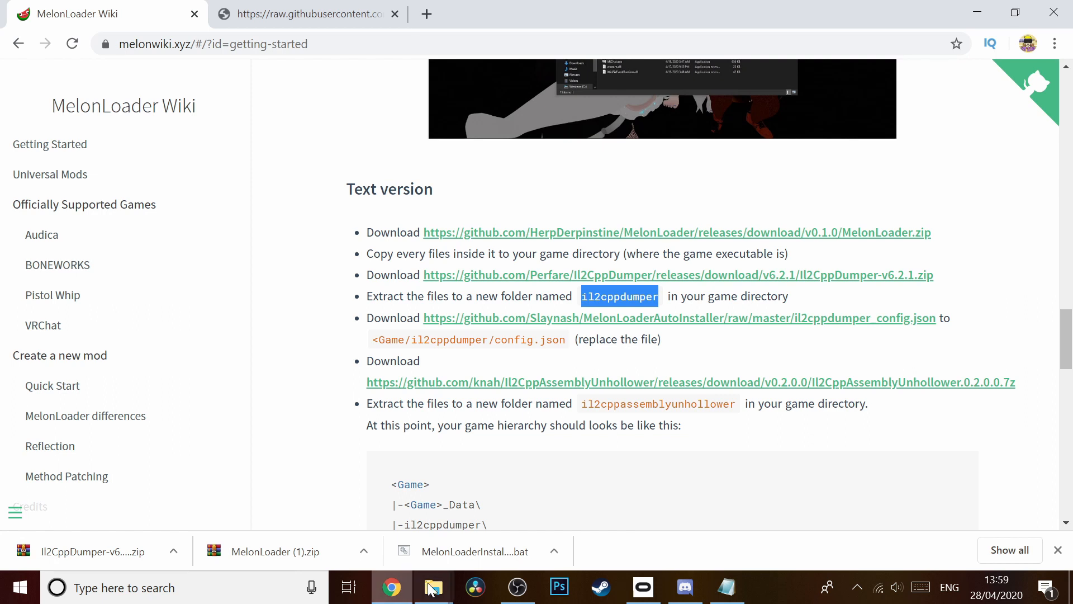
pyautogui.moveTo(433, 586)
pyautogui.click(383, 553)
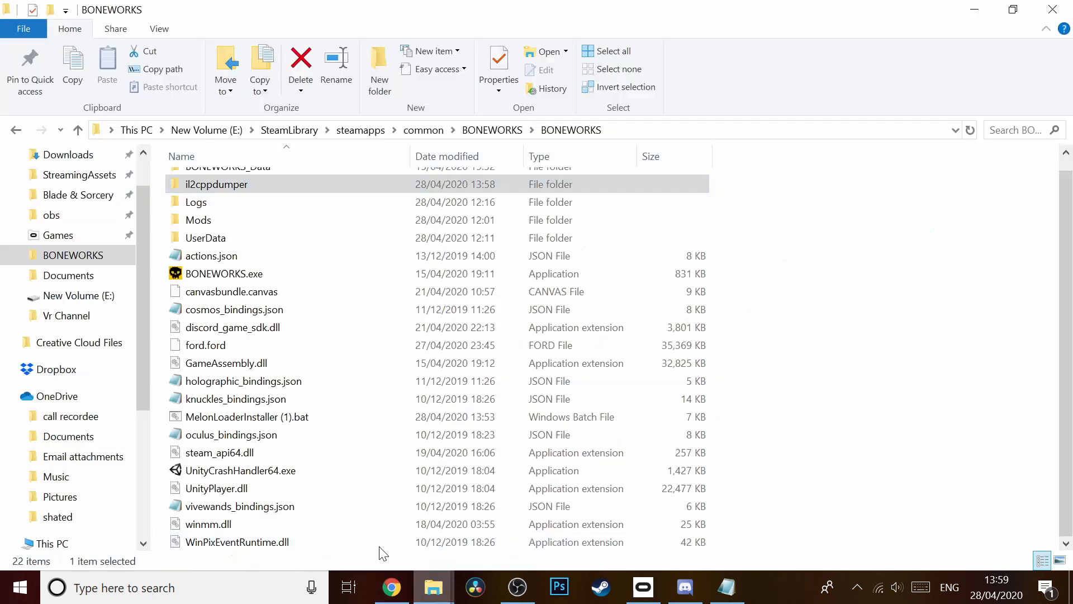
pyautogui.doubleClick(231, 185)
pyautogui.click(221, 180)
pyautogui.rightClick(221, 177)
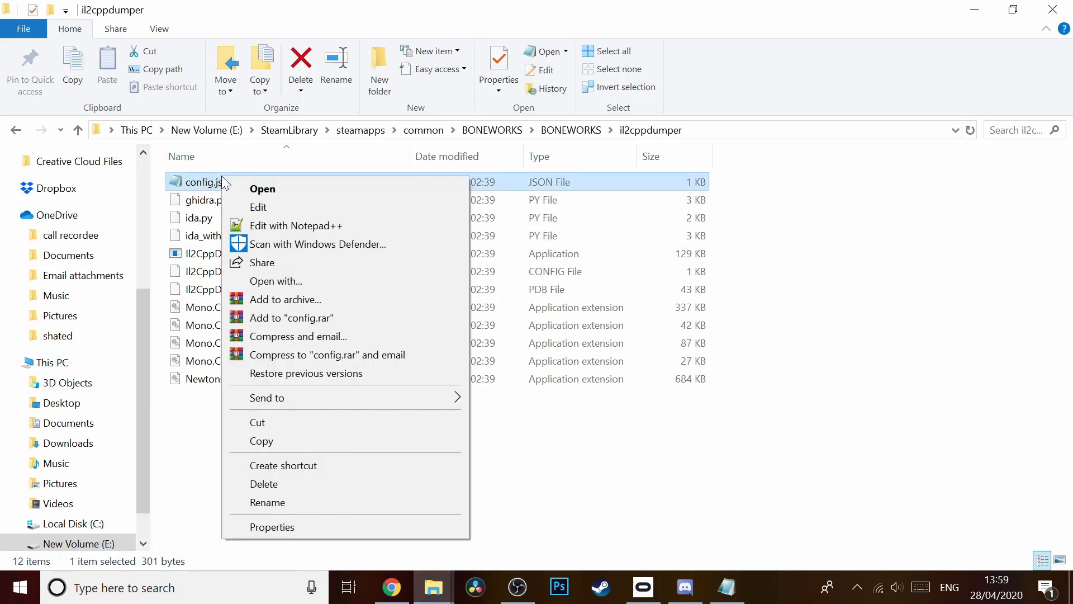
pyautogui.doubleClick(203, 186)
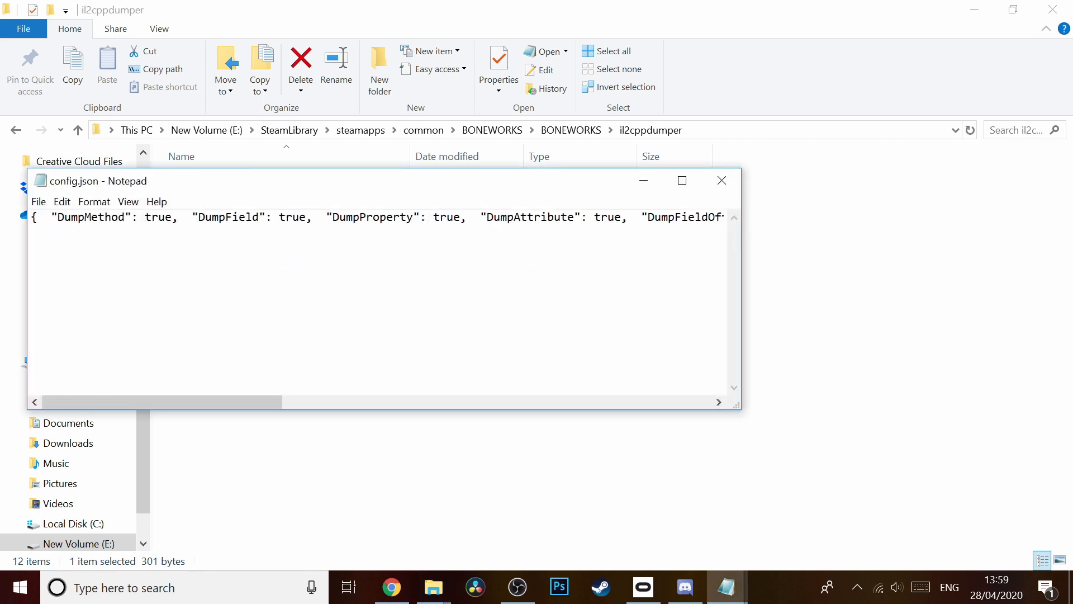
# Step: Replace all text in config.json with the copied il2cppdumper configuration, save the file, and close it
pyautogui.hotkey('ctrl', 'a')
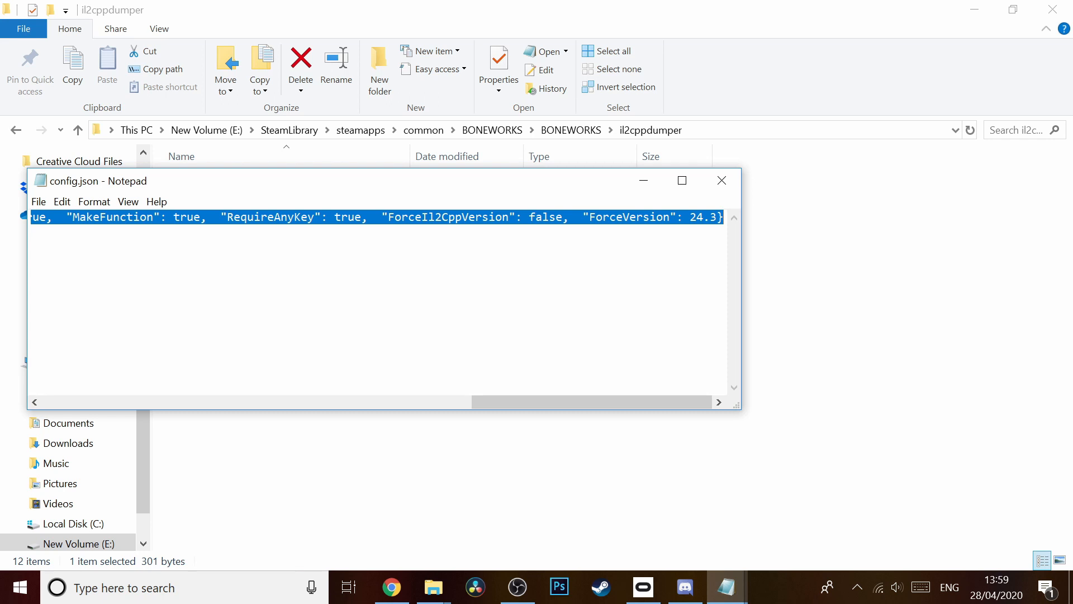
pyautogui.hotkey('ctrl', 'v')
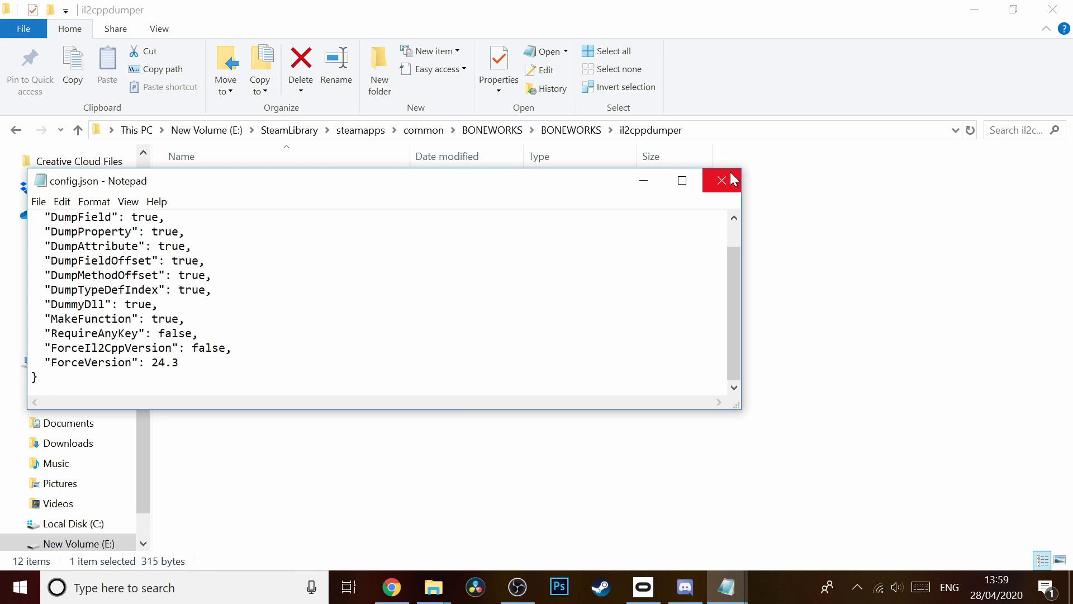
pyautogui.click(38, 201)
pyautogui.click(61, 255)
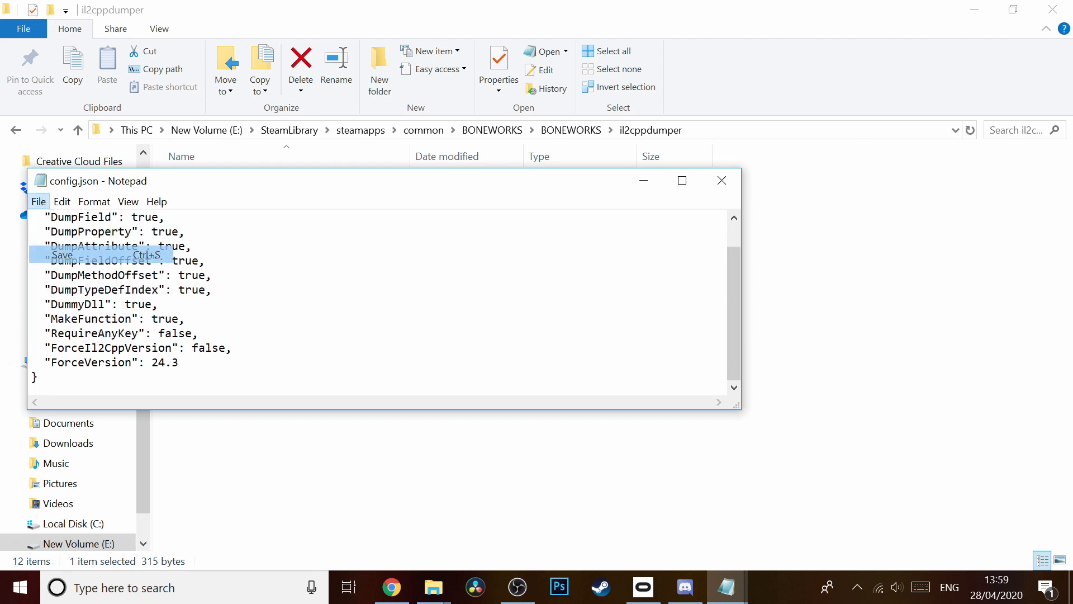
pyautogui.click(737, 180)
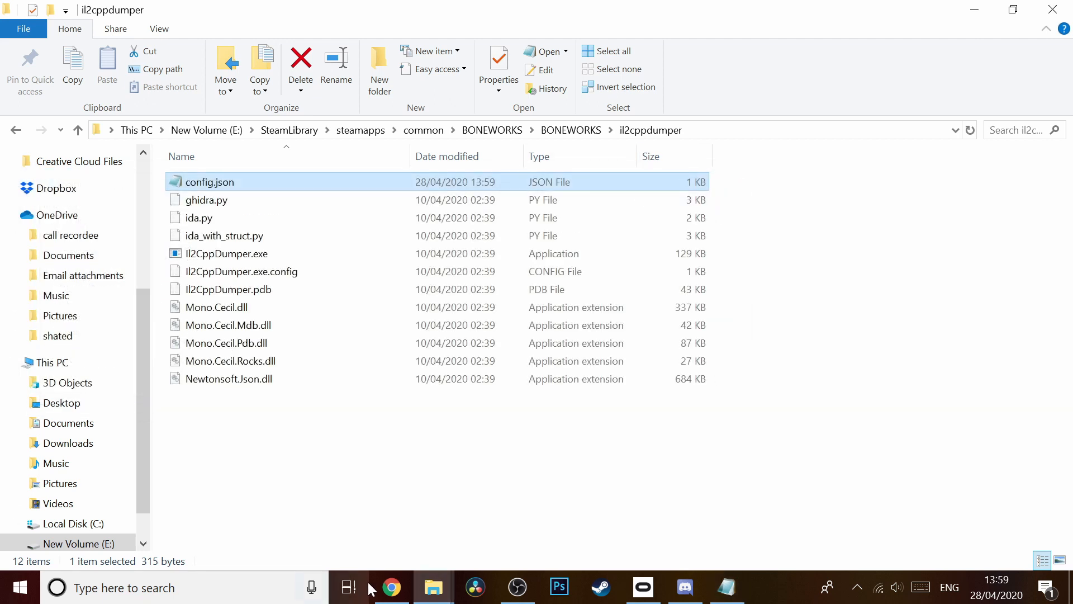
# Step: Back in Chrome, download Il2CppAssemblyUnhollower.0.2.0.0.7z from the wiki and copy the folder name il2cppassemblyunhollower from the instructions
pyautogui.click(392, 587)
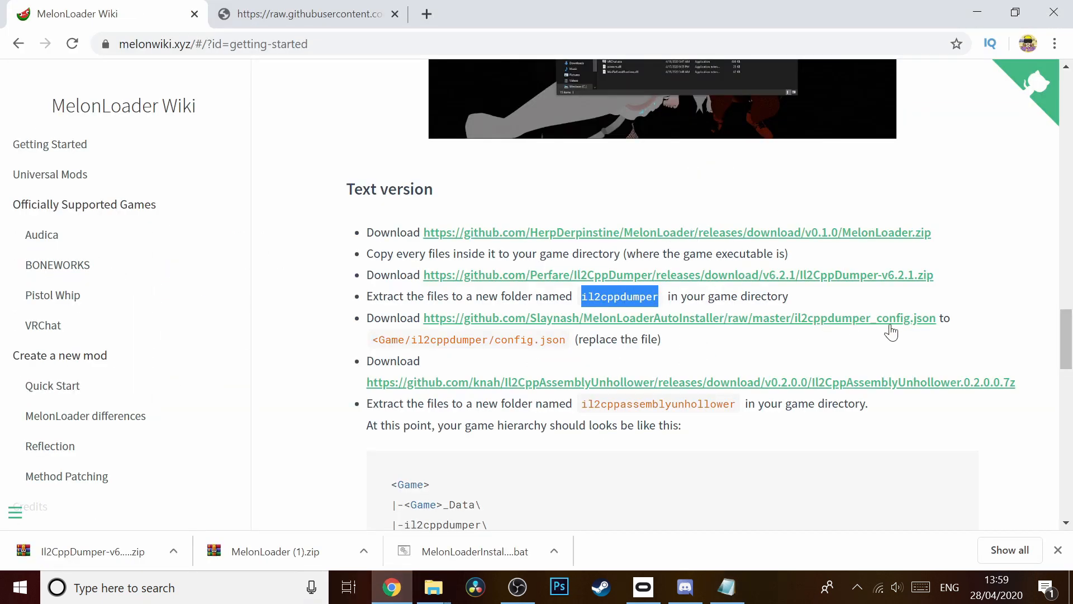
pyautogui.click(491, 384)
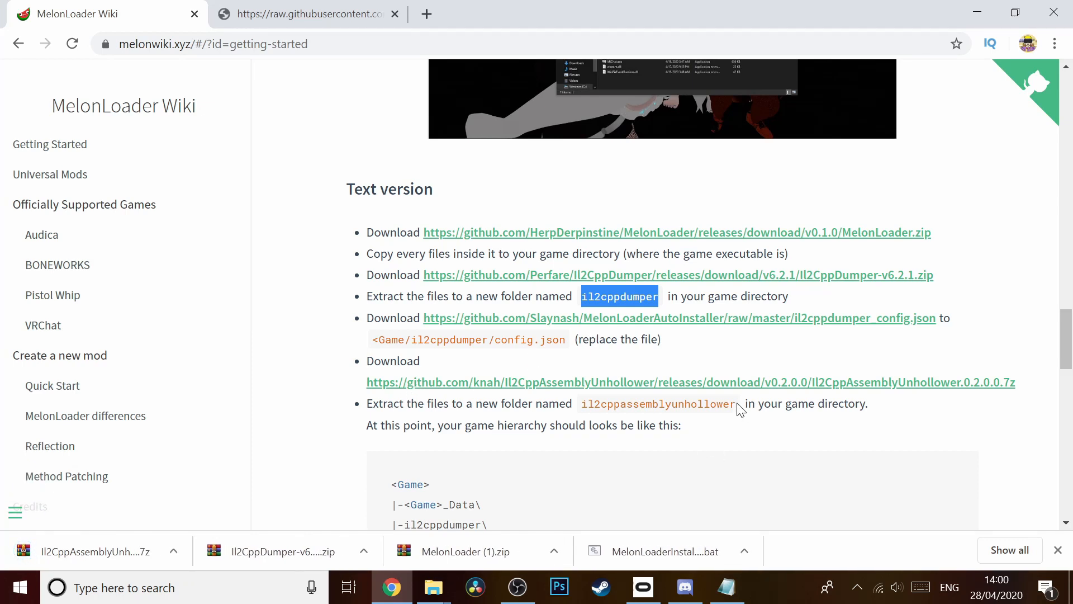
pyautogui.moveTo(717, 405); pyautogui.dragTo(529, 405)
pyautogui.click(728, 430)
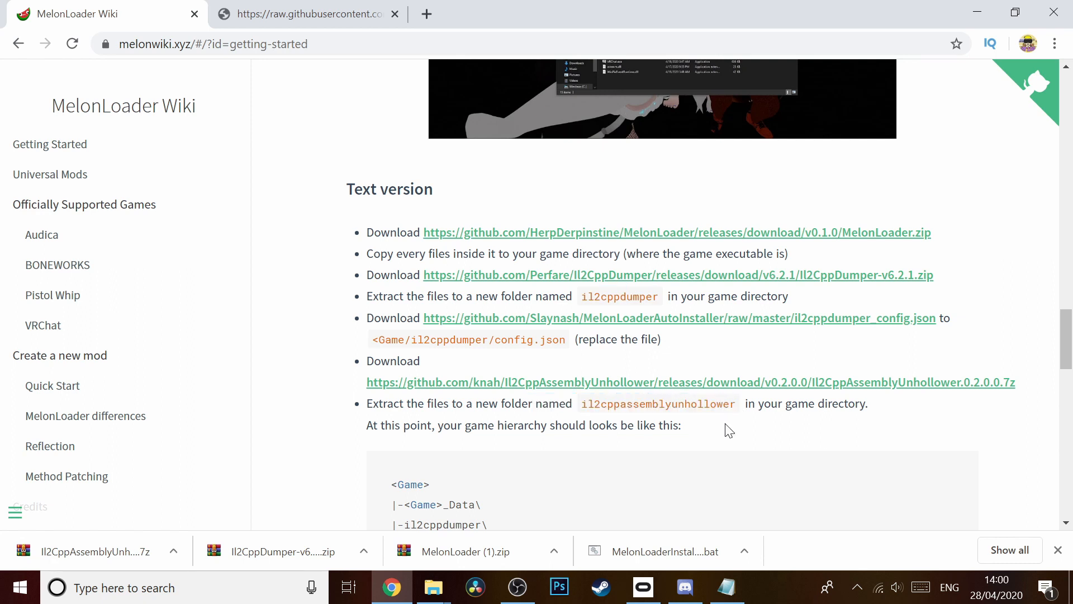
pyautogui.moveTo(732, 405); pyautogui.dragTo(632, 405)
pyautogui.click(632, 405)
pyautogui.doubleClick(632, 403)
pyautogui.hotkey('ctrl', 'c')
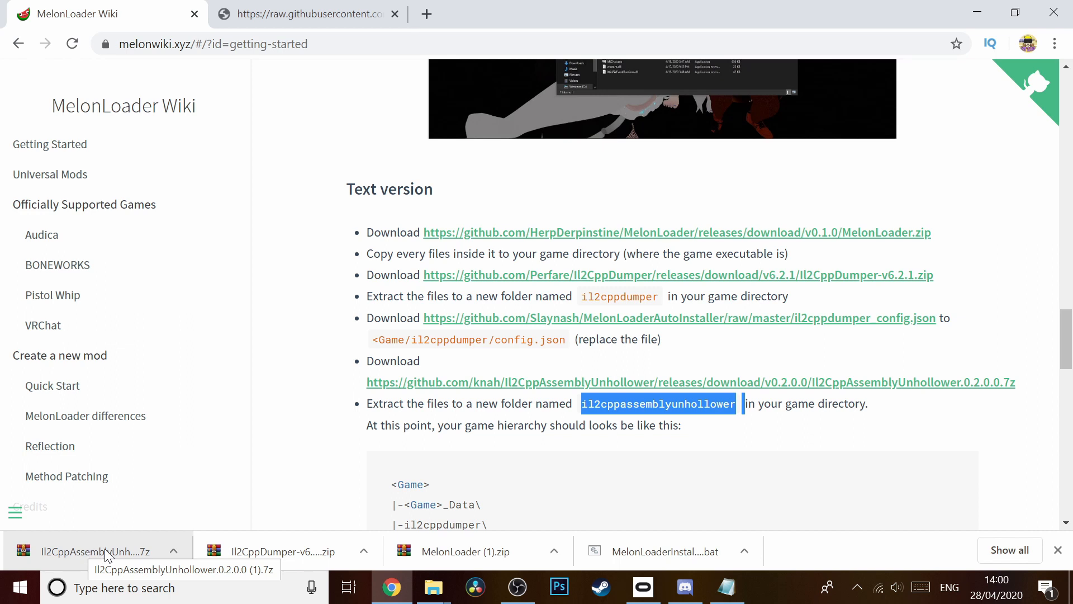
# Step: In File Explorer, create a new folder named il2cppassemblyunhollower in the BONEWORKS game directory
pyautogui.click(433, 587)
pyautogui.click(361, 528)
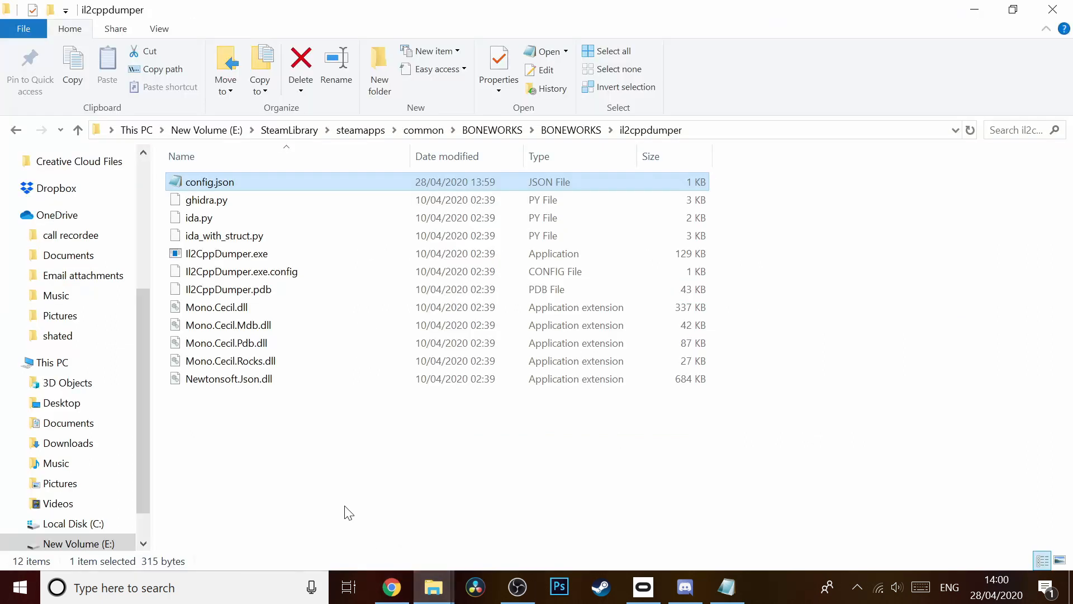
pyautogui.moveTo(425, 594)
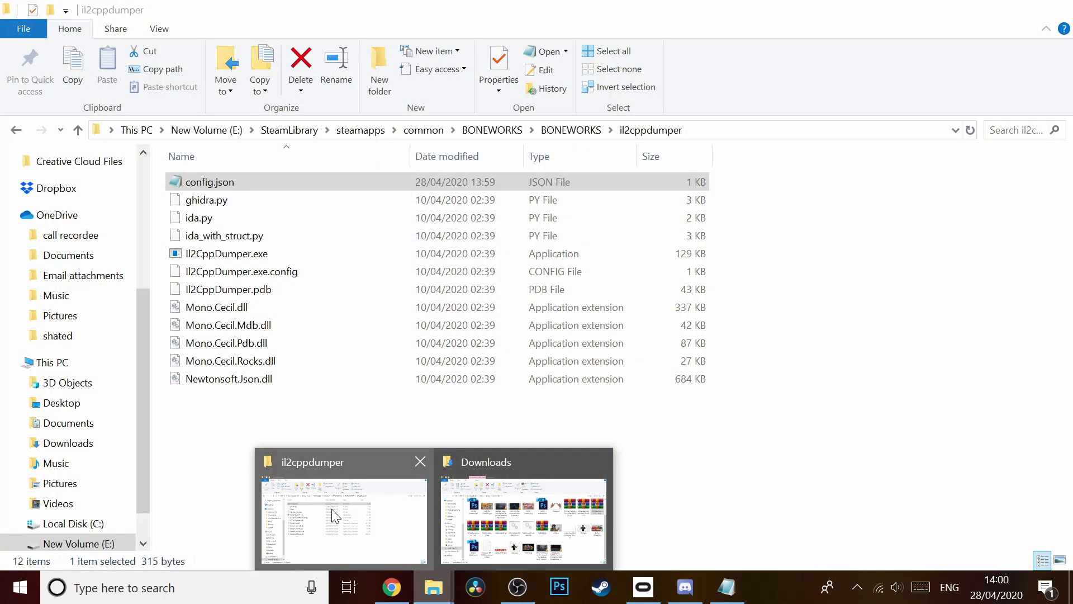
pyautogui.click(331, 509)
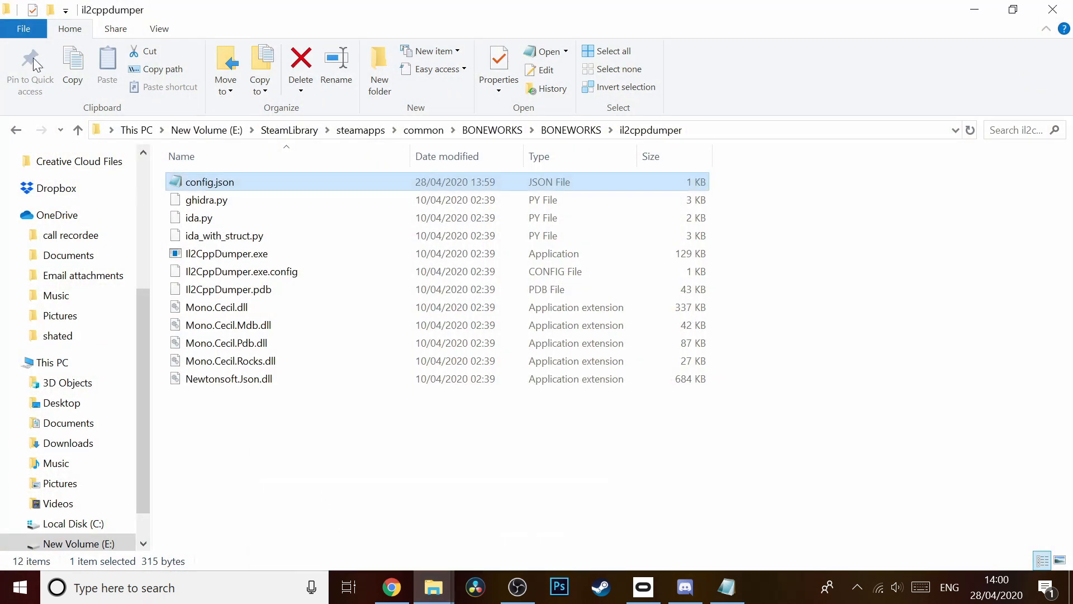
pyautogui.click(16, 130)
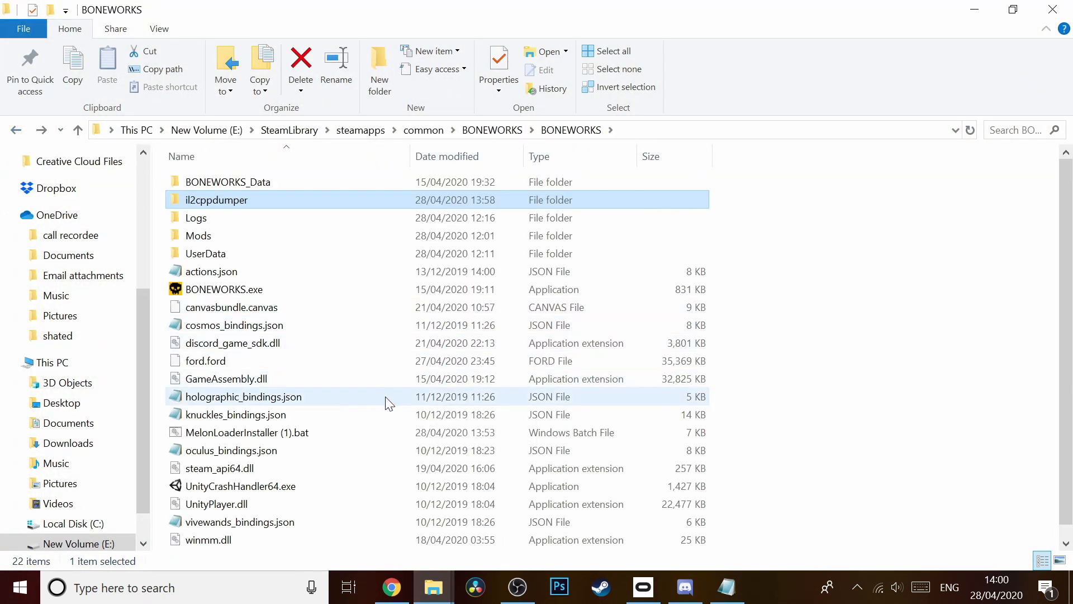
pyautogui.rightClick(385, 401)
pyautogui.moveTo(411, 362)
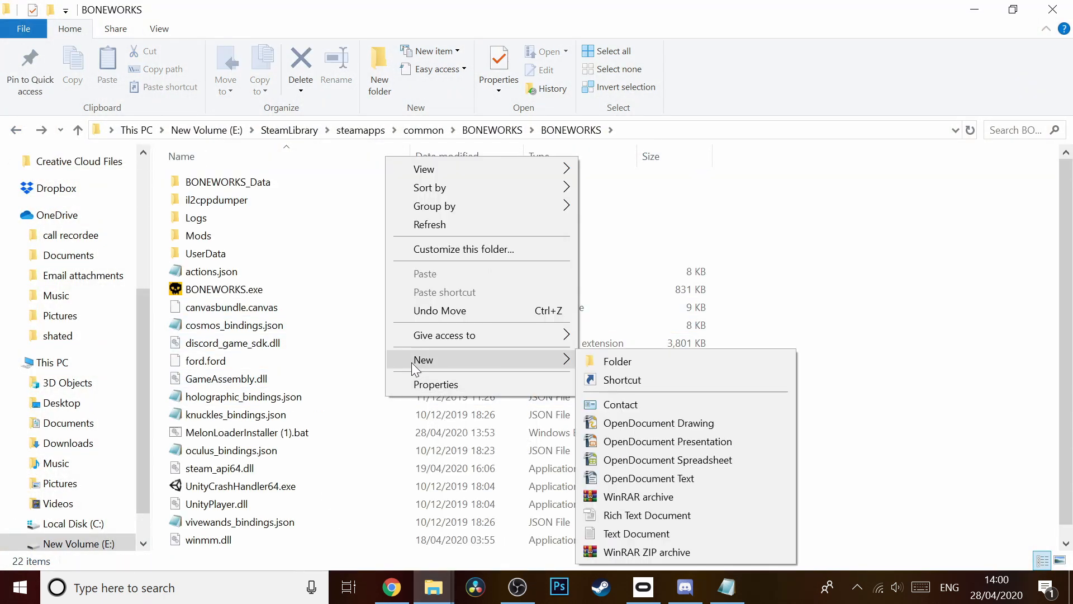
pyautogui.click(631, 361)
pyautogui.hotkey('ctrl', 'v')
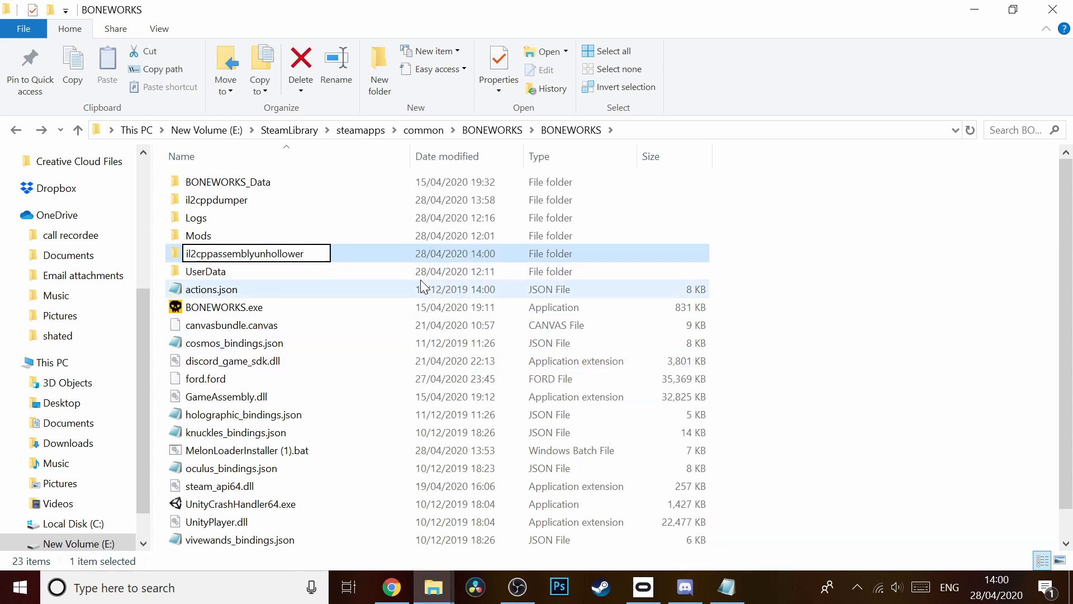
pyautogui.press('Return')
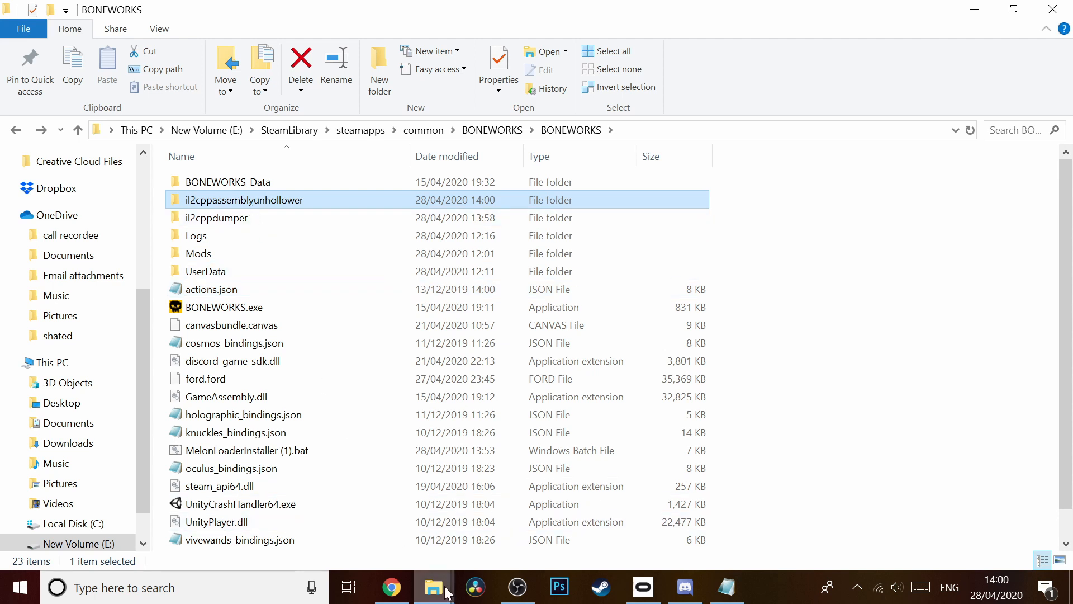
# Step: Locate the downloaded Il2CppAssemblyUnhollower.0.2.0.0 (1).7z in the Downloads folder from Chrome's download list
pyautogui.moveTo(436, 584)
pyautogui.moveTo(455, 565)
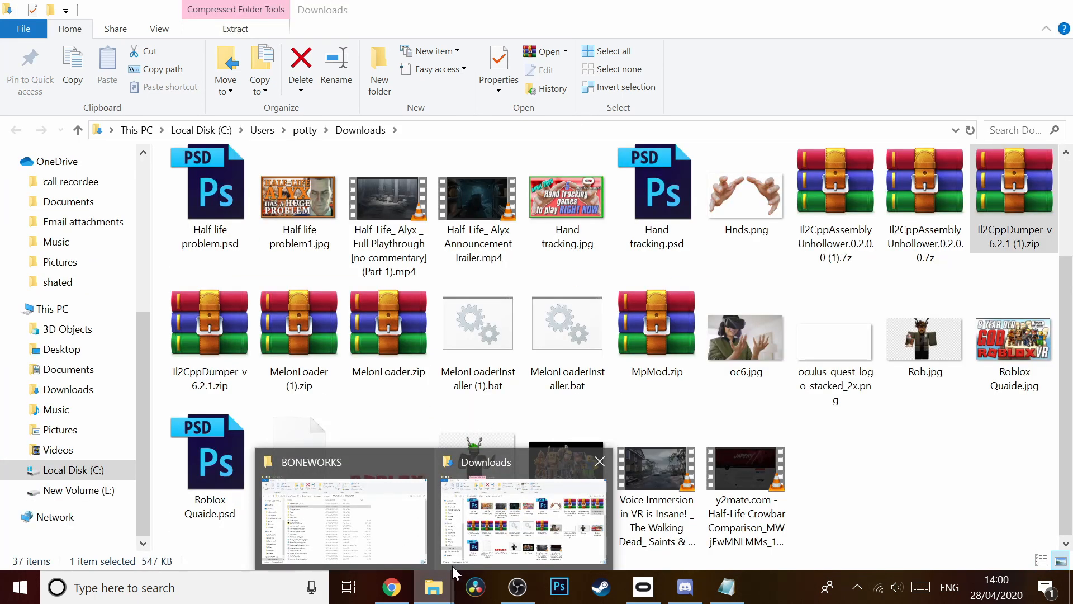
pyautogui.click(404, 596)
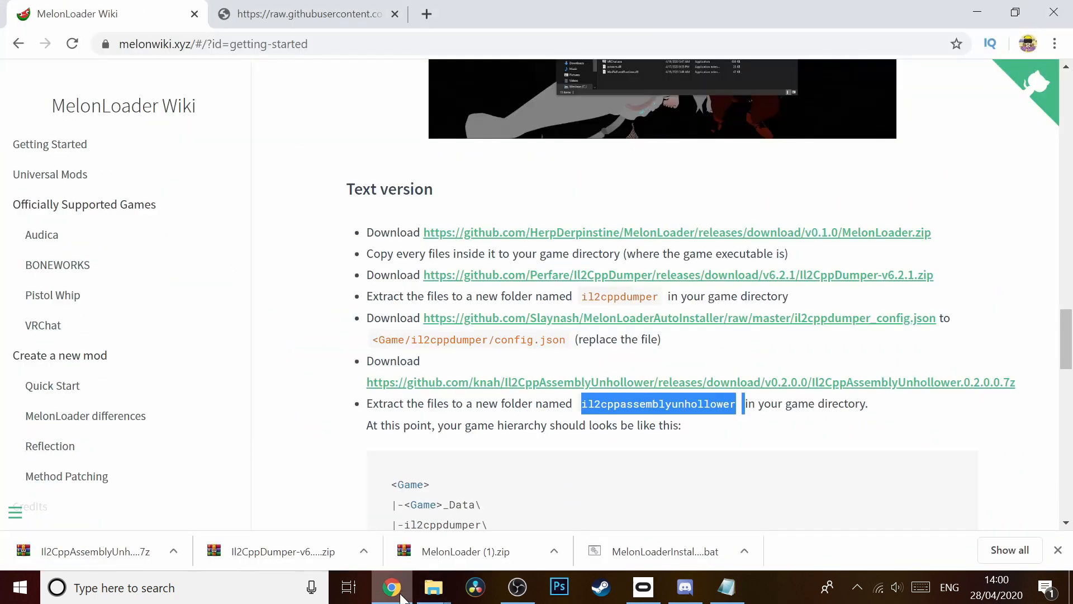
pyautogui.rightClick(101, 556)
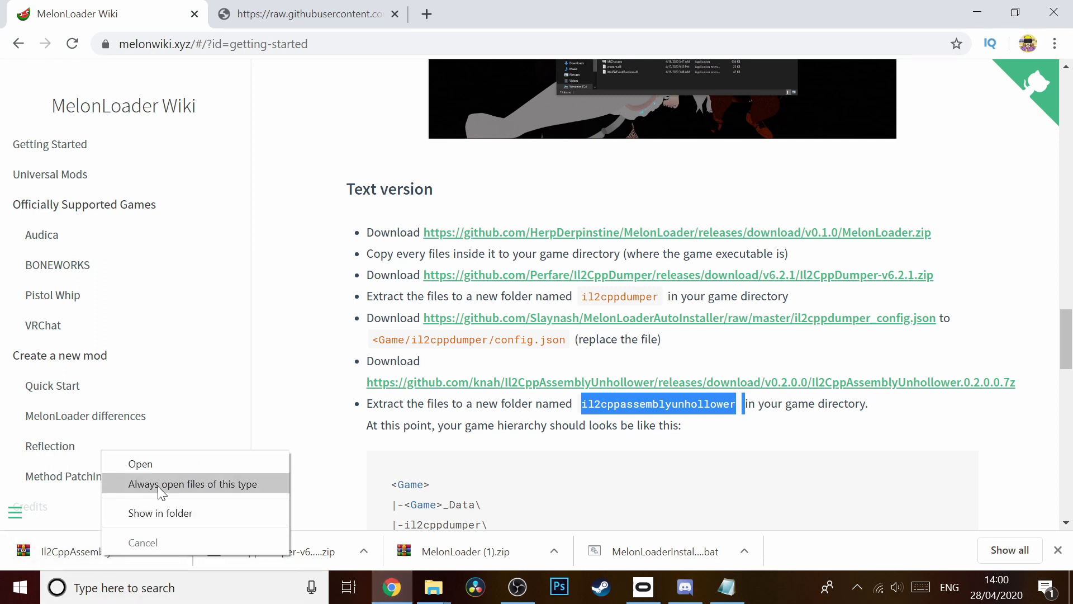
pyautogui.click(175, 482)
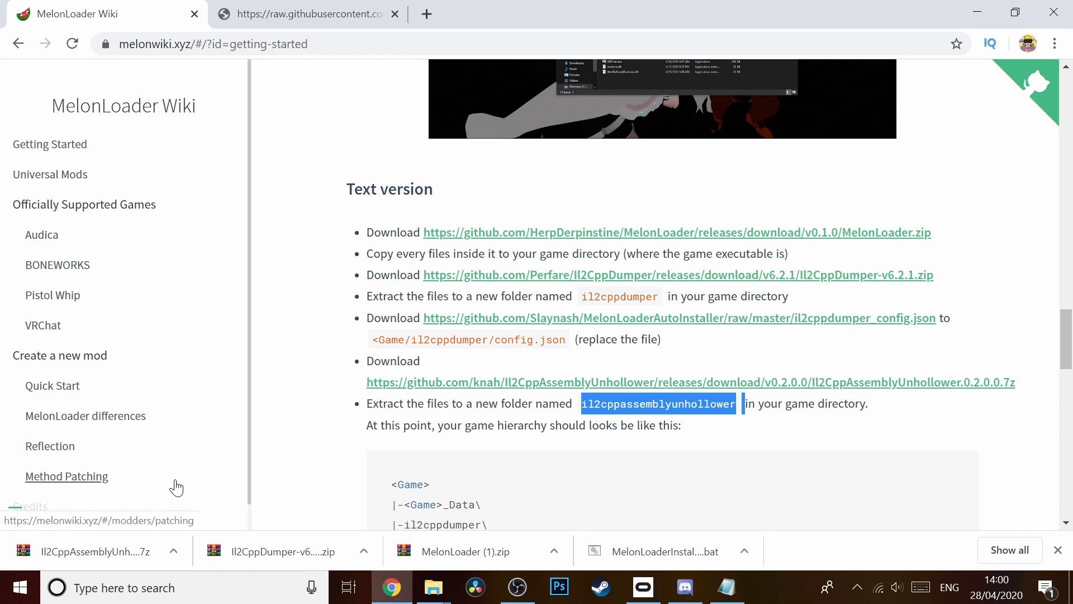
pyautogui.rightClick(133, 550)
pyautogui.click(191, 506)
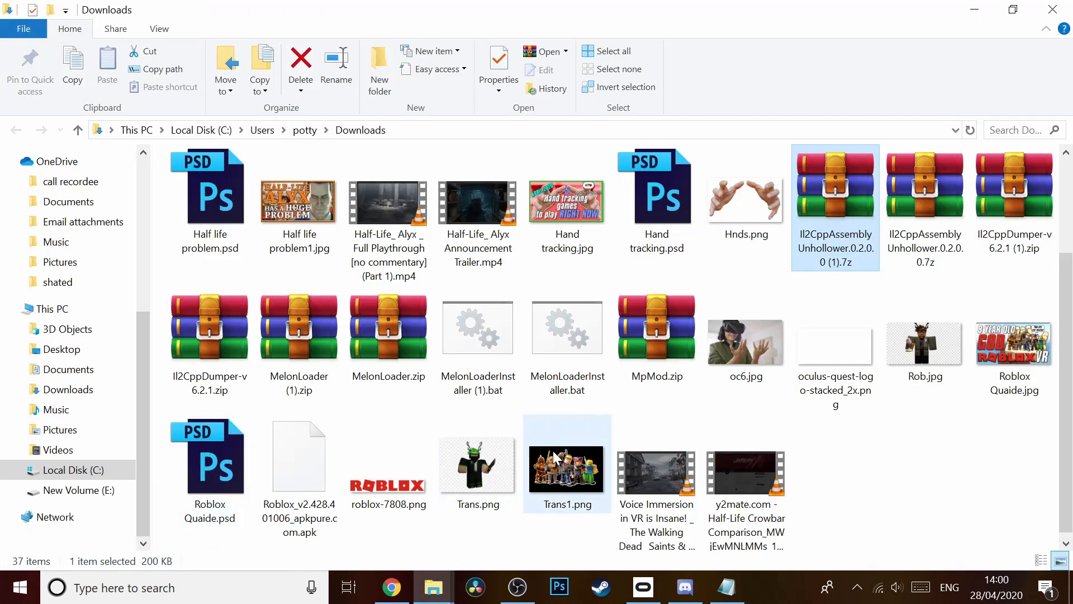
# Step: Open Il2CppAssemblyUnhollower.0.2.0.0 (1).7z, dismiss the WinRAR license notice, and select all files in the archive
pyautogui.doubleClick(803, 227)
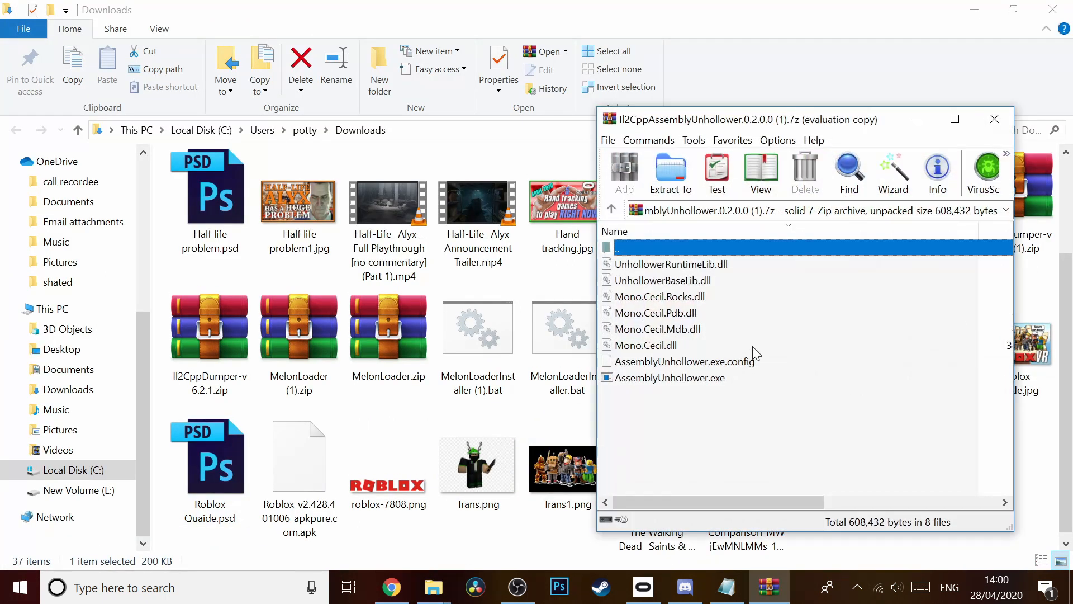
pyautogui.click(693, 379)
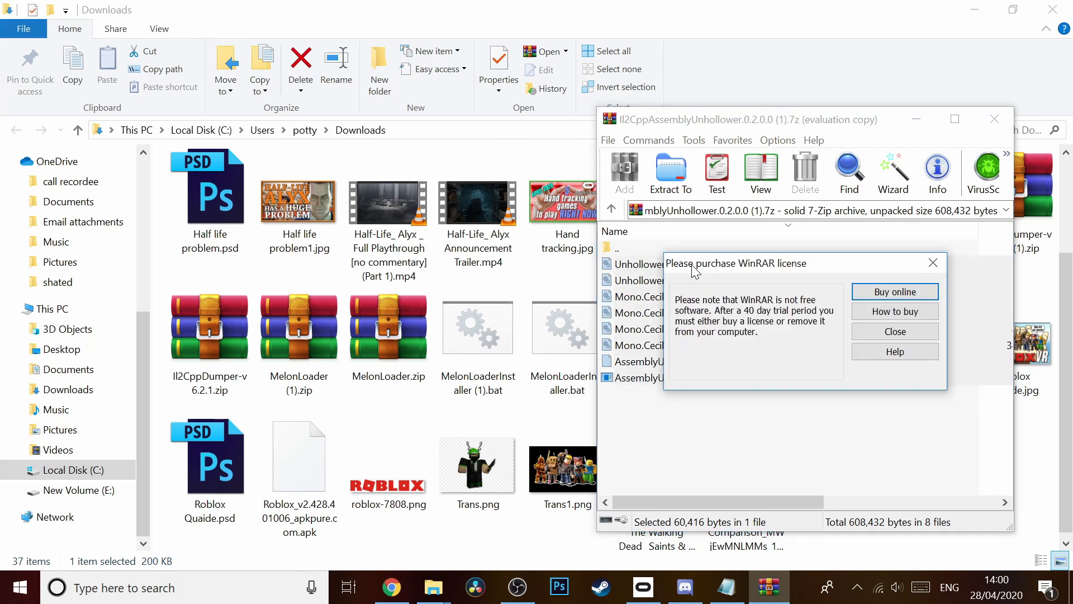
pyautogui.click(932, 263)
pyautogui.hotkey('ctrl', 'a')
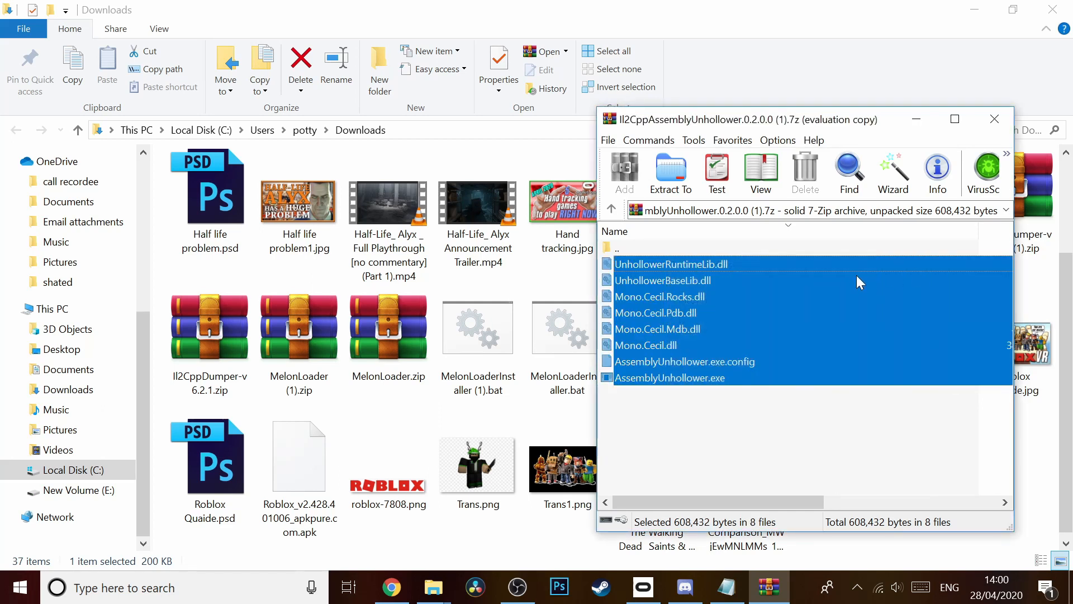
# Step: Bring up the BONEWORKS folder in a smaller window beside the archive and copy the selected files into il2cppassemblyunhollower
pyautogui.click(433, 587)
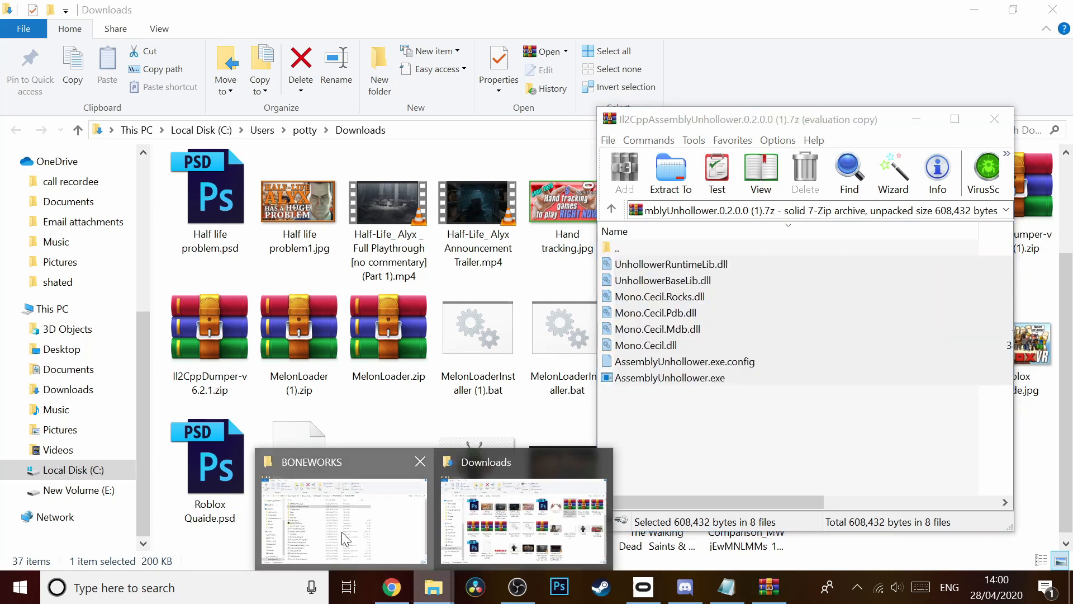
pyautogui.click(341, 532)
pyautogui.click(1013, 10)
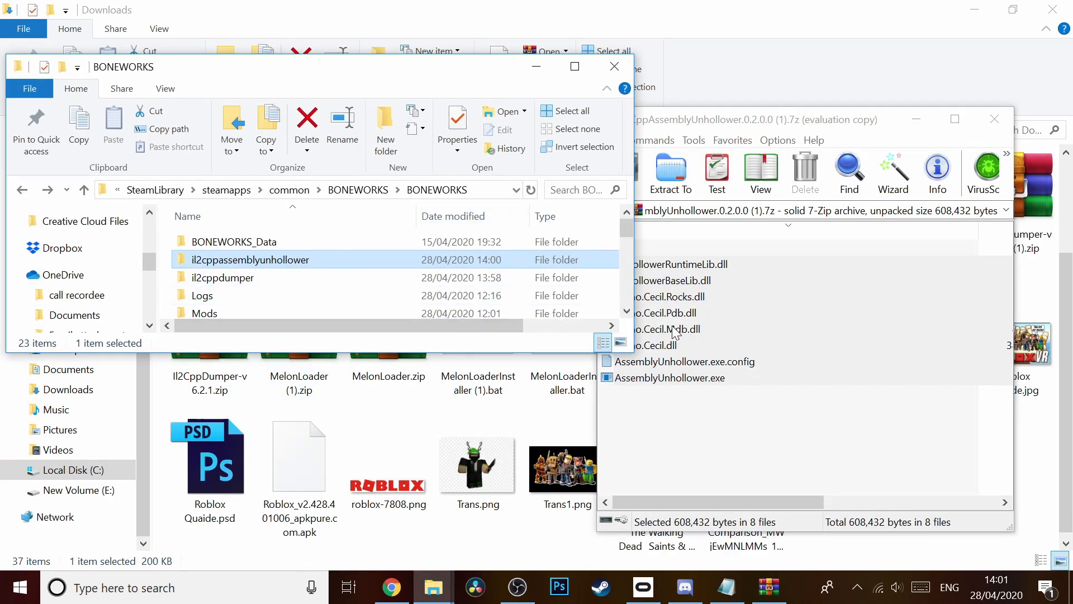
pyautogui.moveTo(706, 323); pyautogui.dragTo(255, 263)
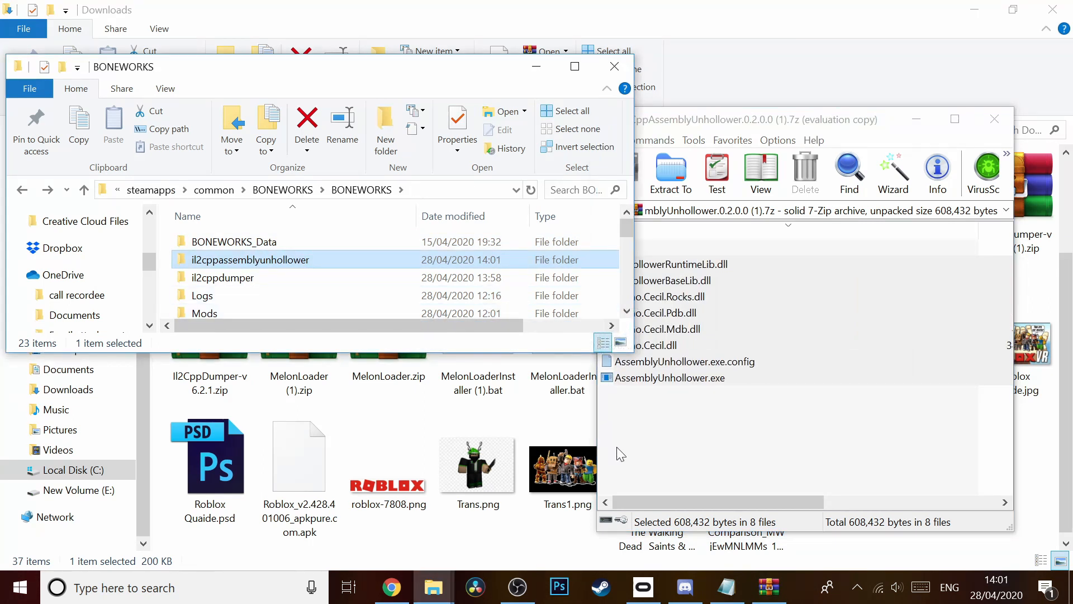
# Step: Consult the MelonLoader Wiki's next instructions and open a non-administrator Windows PowerShell window from the BONEWORKS game folder
pyautogui.click(391, 587)
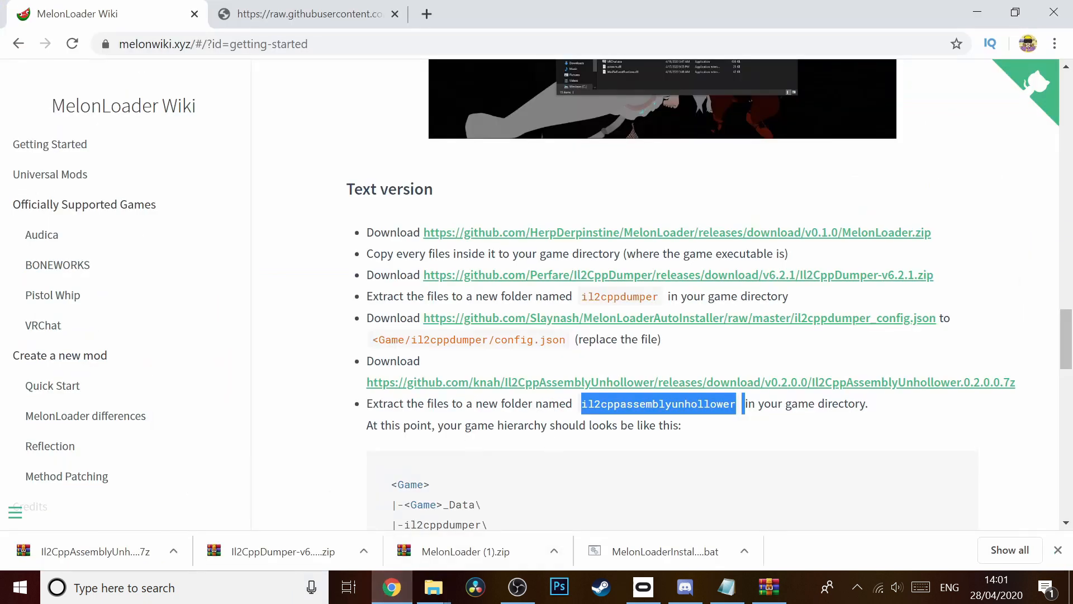
pyautogui.scroll(-8, 603, 424)
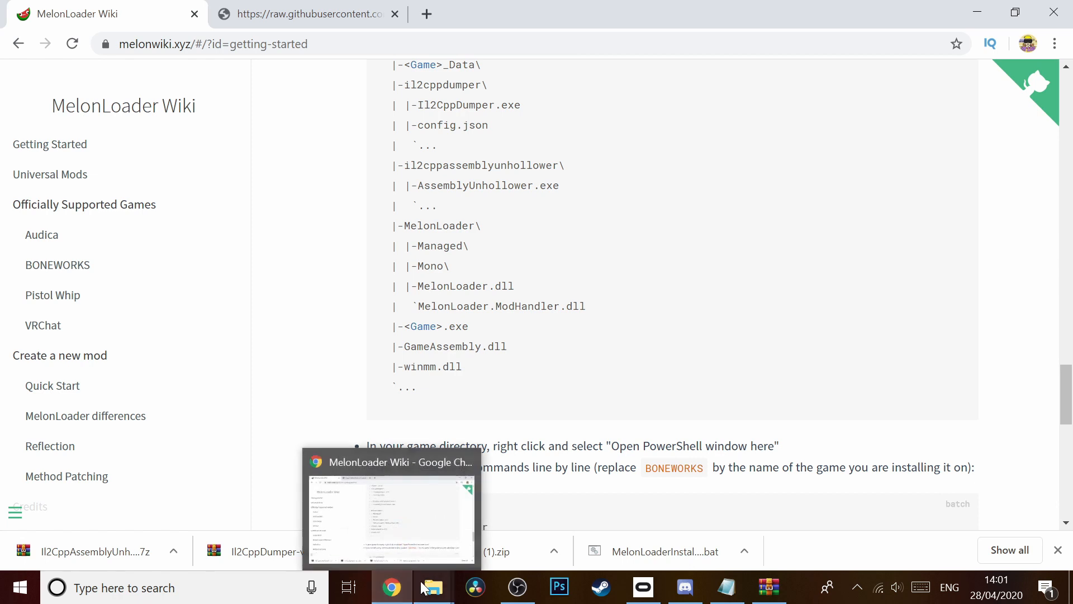
pyautogui.moveTo(436, 587)
pyautogui.moveTo(388, 534)
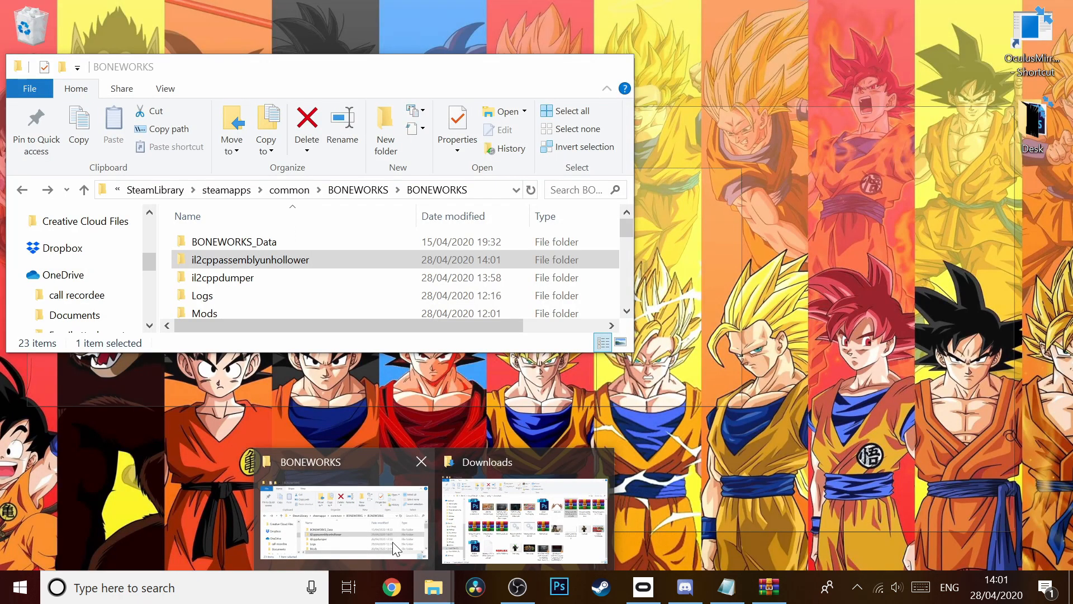
pyautogui.click(397, 548)
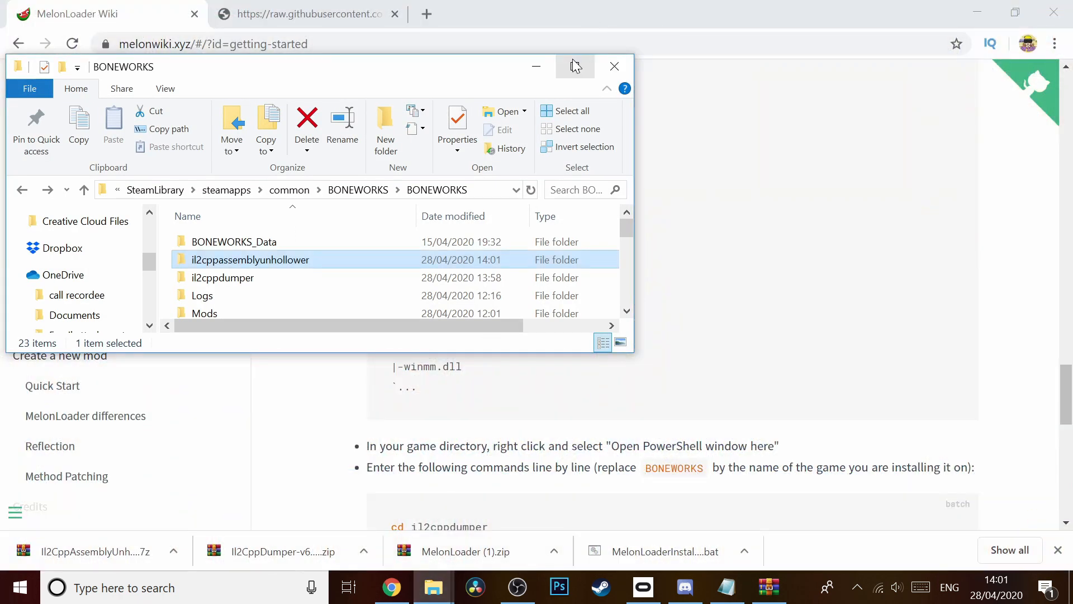
pyautogui.click(575, 65)
pyautogui.click(26, 28)
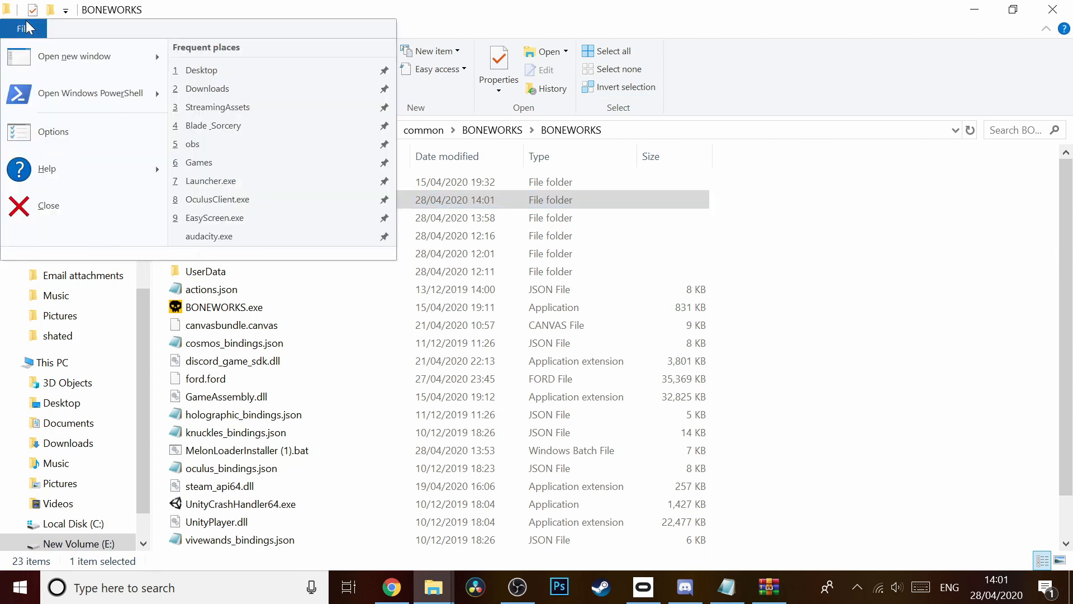
pyautogui.moveTo(70, 98)
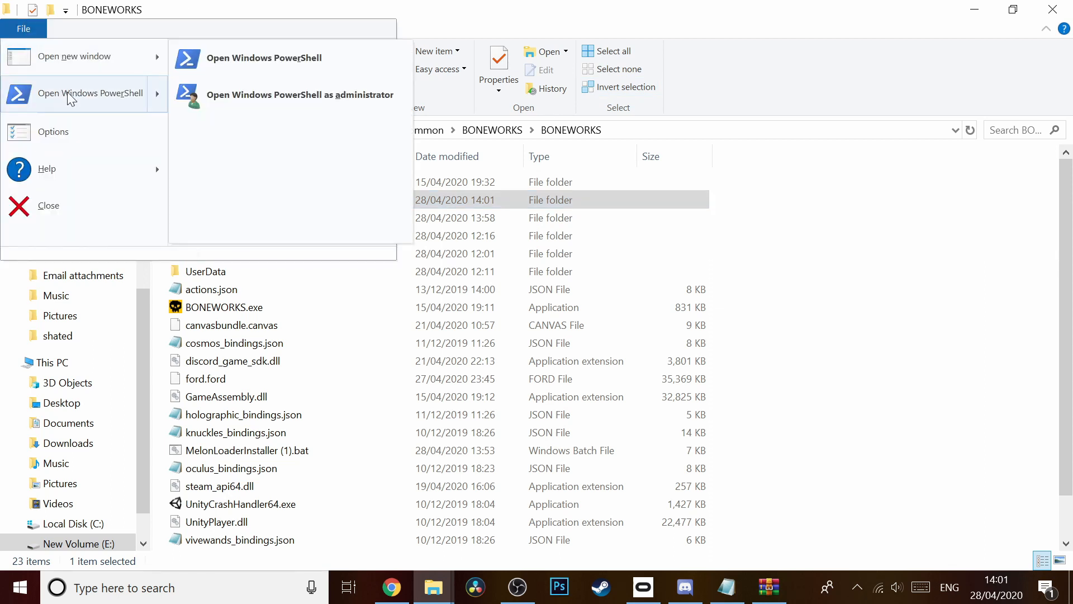
pyautogui.click(286, 62)
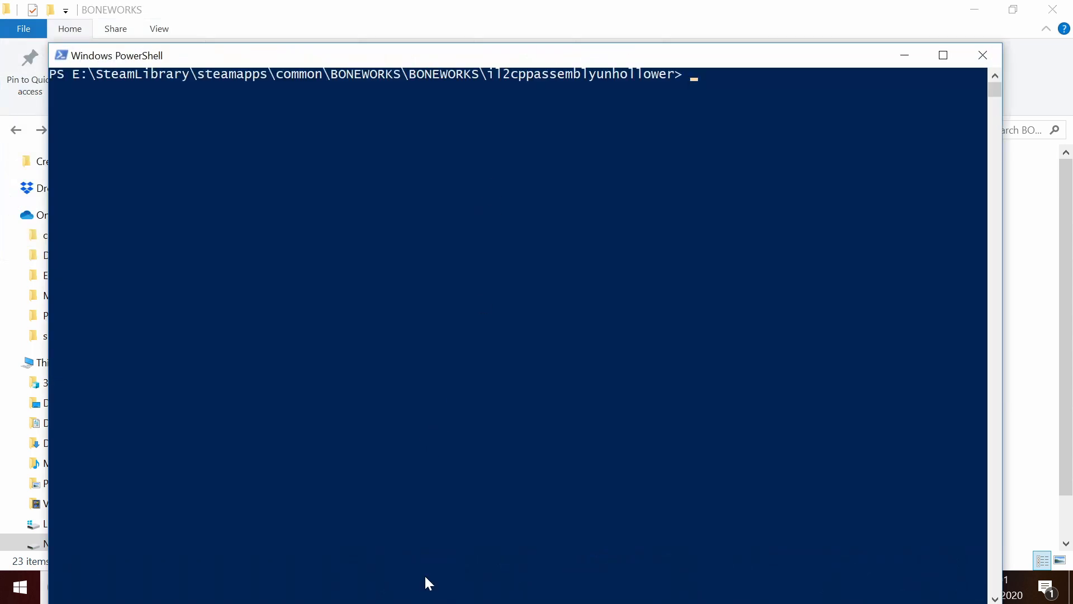
pyautogui.moveTo(798, 63); pyautogui.dragTo(766, 32)
# Step: Copy the wiki's entire batch command block, from "cd il2cppdumper" through the robocopy line ending in /NJH
pyautogui.click(390, 586)
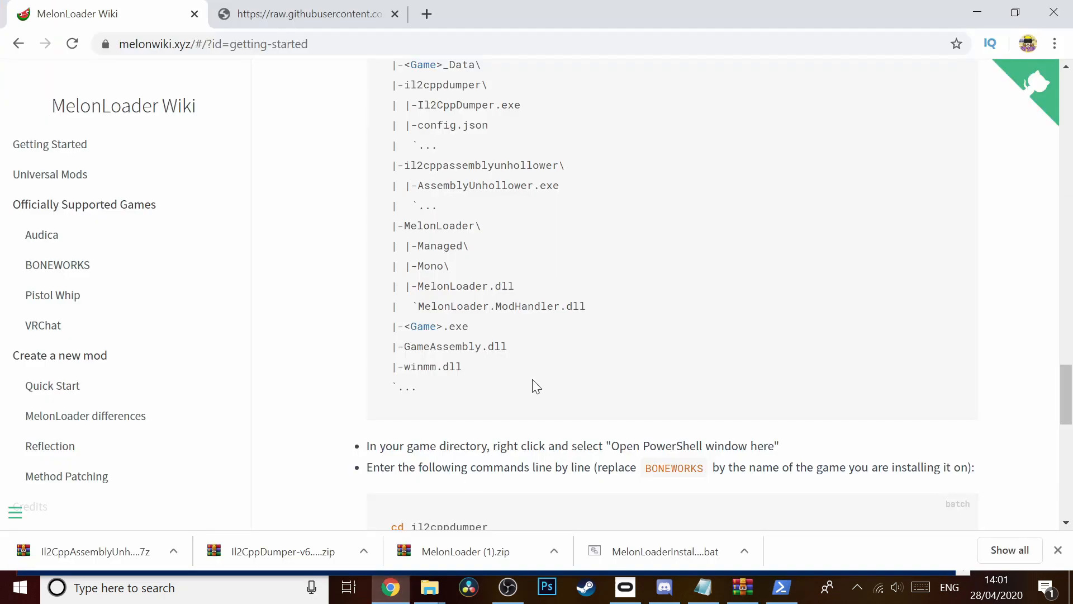
pyautogui.scroll(-2, 556, 372)
pyautogui.scroll(-1, 556, 370)
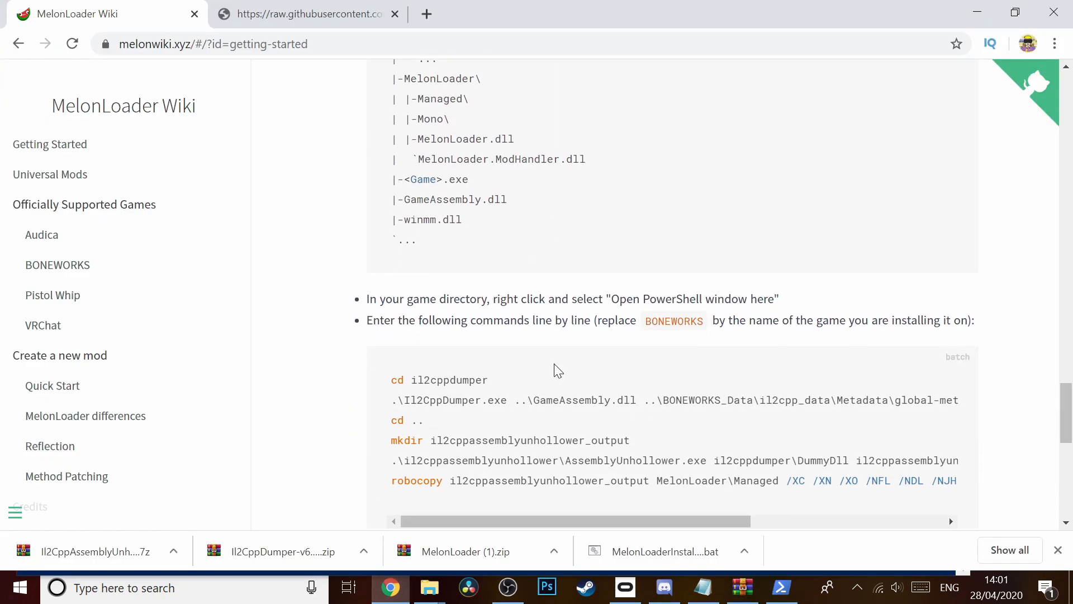
pyautogui.scroll(-1, 556, 370)
pyautogui.hscroll(3, 556, 370)
pyautogui.moveTo(702, 448); pyautogui.dragTo(467, 439)
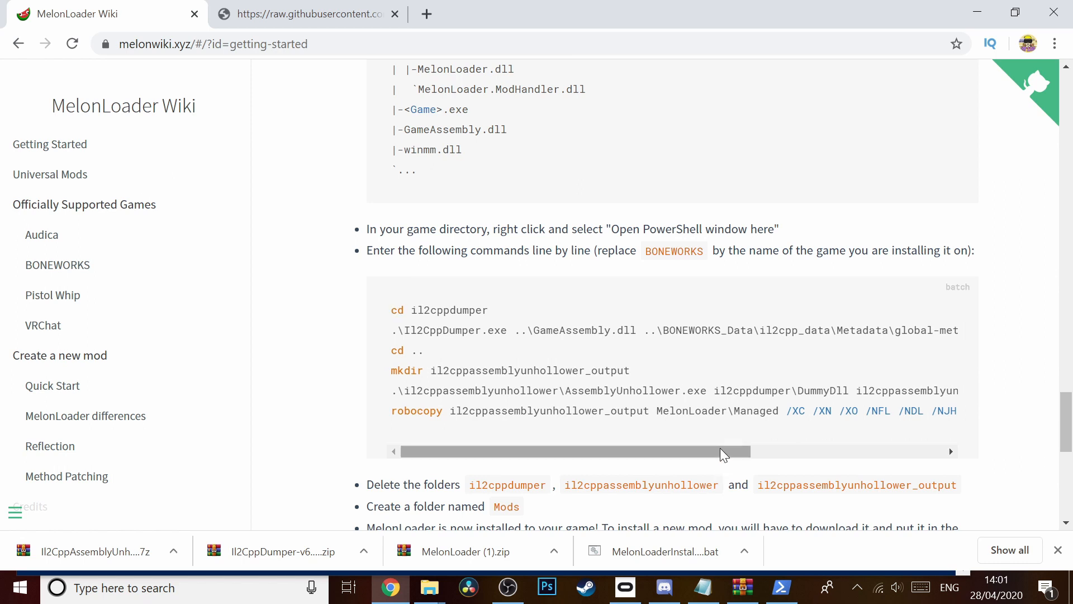
pyautogui.moveTo(720, 448); pyautogui.dragTo(845, 450)
pyautogui.moveTo(776, 411); pyautogui.dragTo(389, 304)
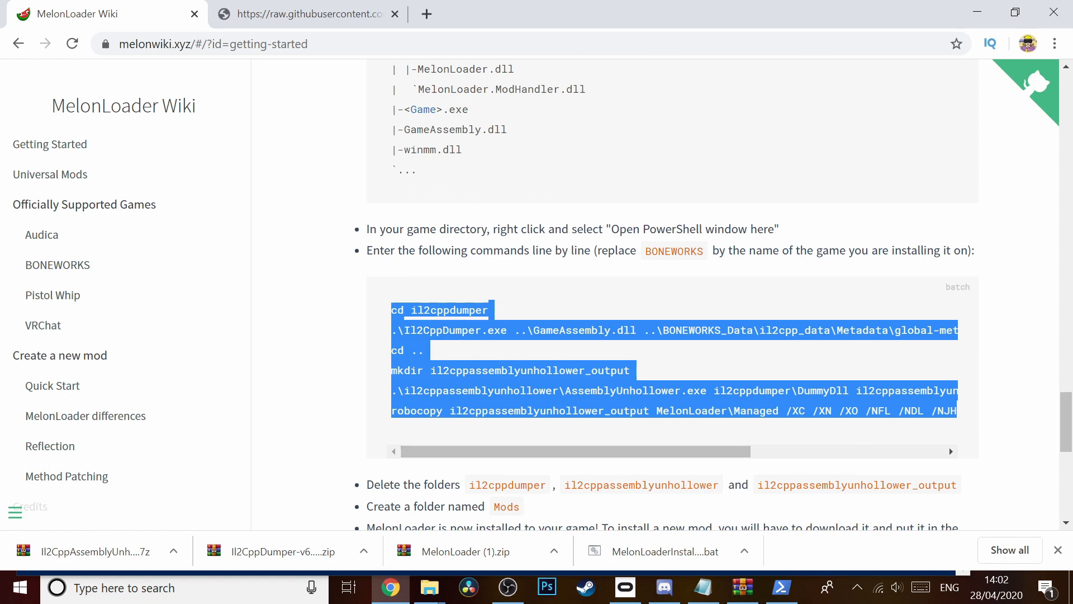
# Step: Paste the copied Il2CppDumper, AssemblyUnhollower and robocopy commands into PowerShell, run them, and close the PowerShell window
pyautogui.click(781, 587)
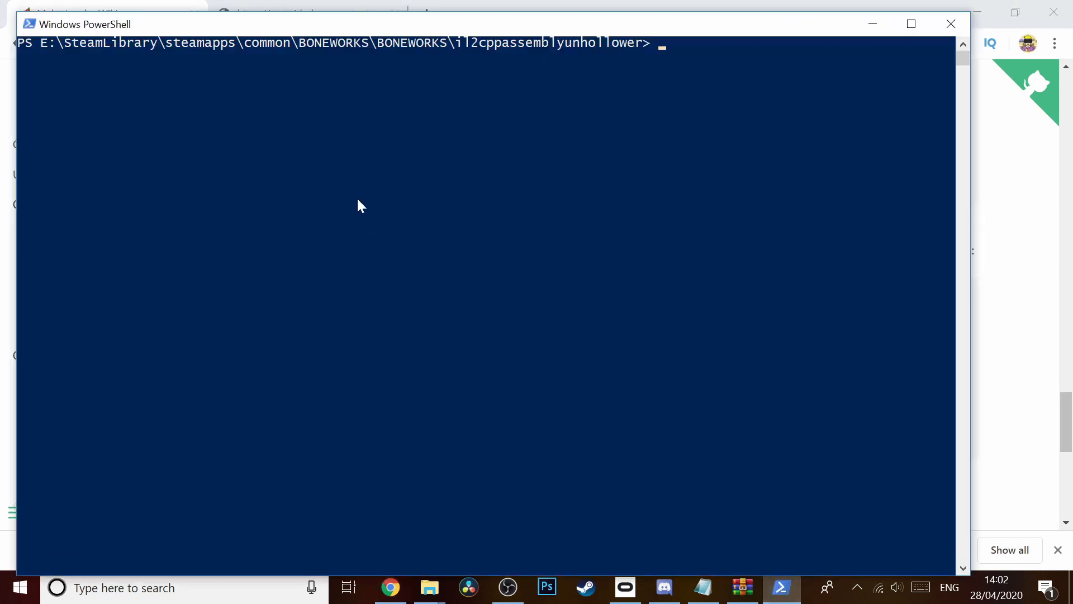
pyautogui.write('cd il2cppdumper .\\Il2CppDumper.exe ..\\GameAssembly.dll ..\\BONEWORKS_Data\\il2cpp_data\\Metadata\\global-metadata.dat cd .. mkdir il2cppassemblyunhollower_output .\\il2cppassemblyunhollower\\AssemblyUnhollower.exe il2cppdumper\\DummyDll il2cppassemblyunhollower_output MelonLoader\\Managed\\mscorlib.dll robocopy il2cppassemblyunhollower_output MelonLoader\\Managed /XC /XN /XO /NFL /NDL /NJH')
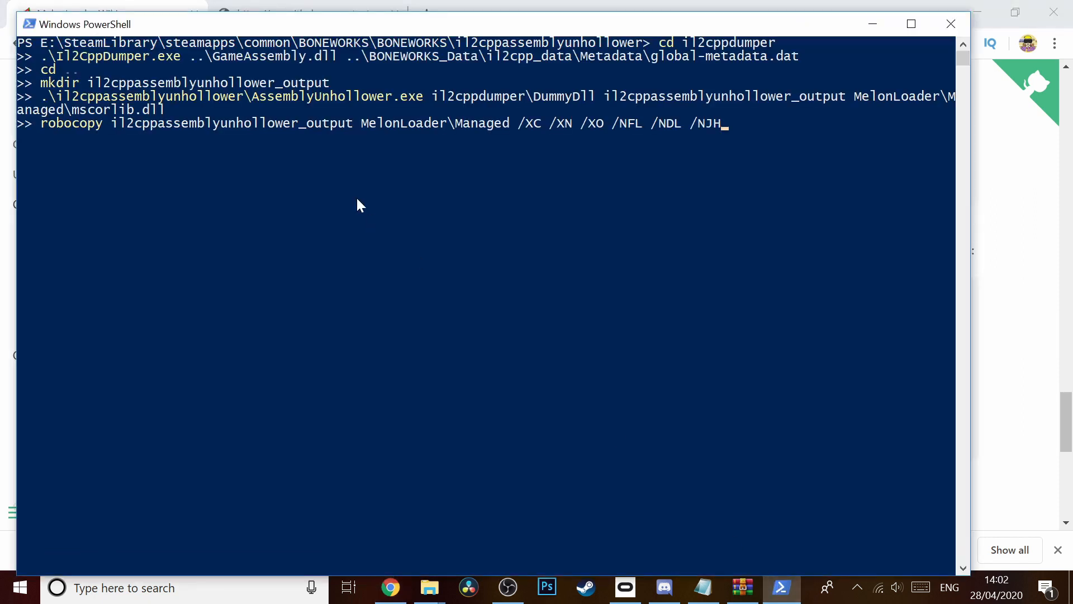
pyautogui.press('Return')
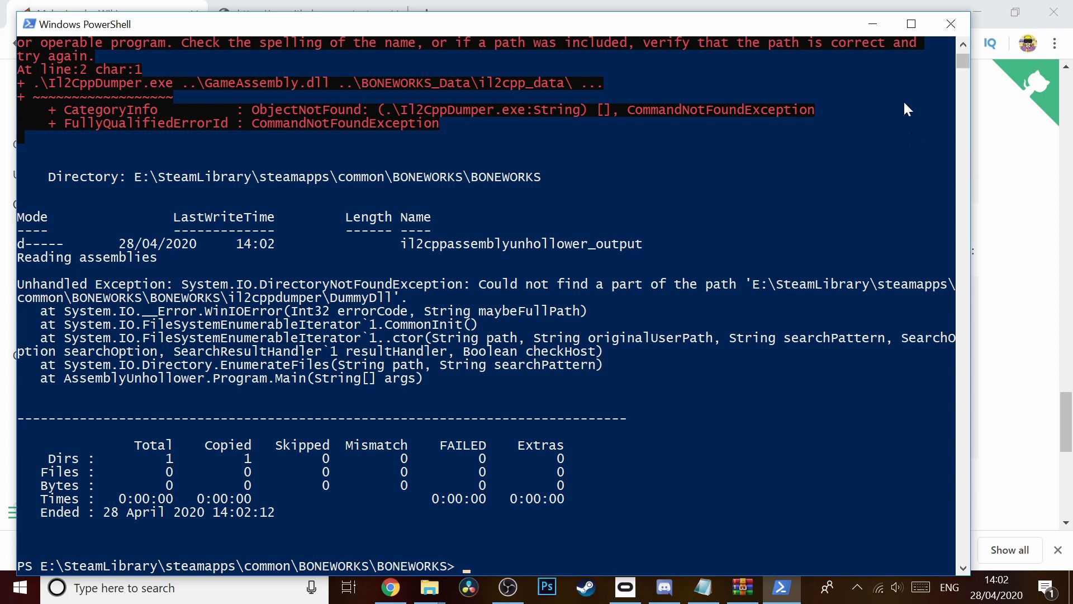
pyautogui.click(949, 26)
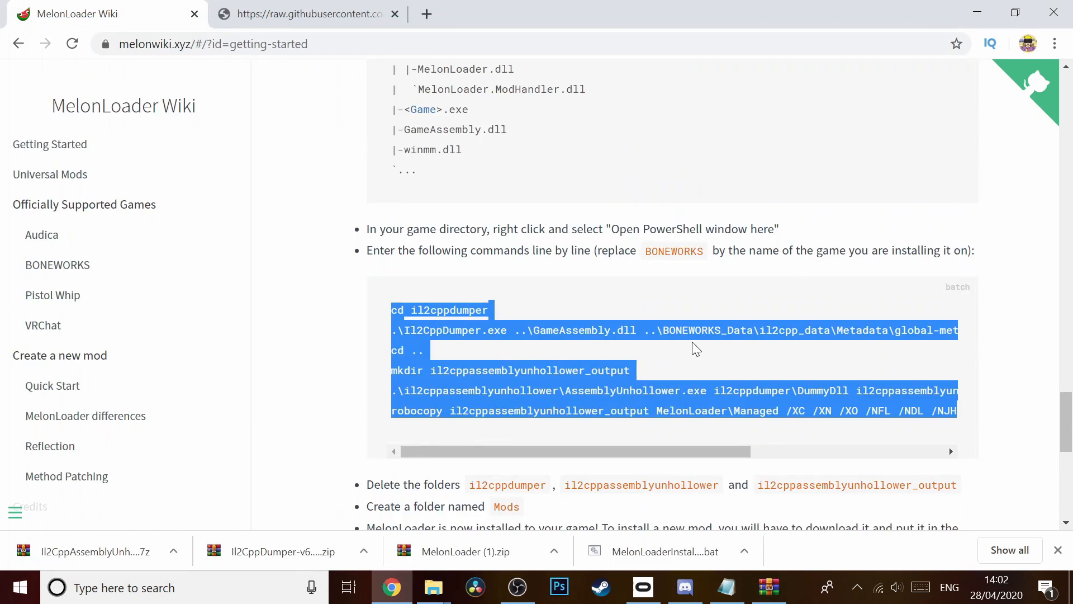
# Step: Delete the il2cppassemblyunhollower, il2cppassemblyunhollower_output and il2cppdumper folders from the BONEWORKS game directory, as the wiki instructs
pyautogui.click(435, 587)
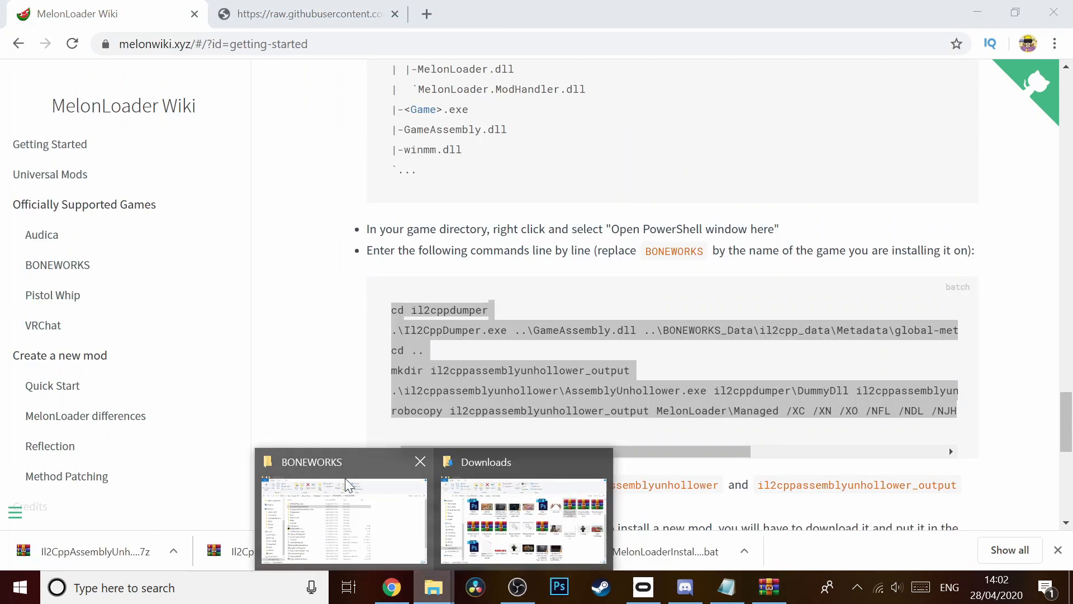
pyautogui.click(320, 396)
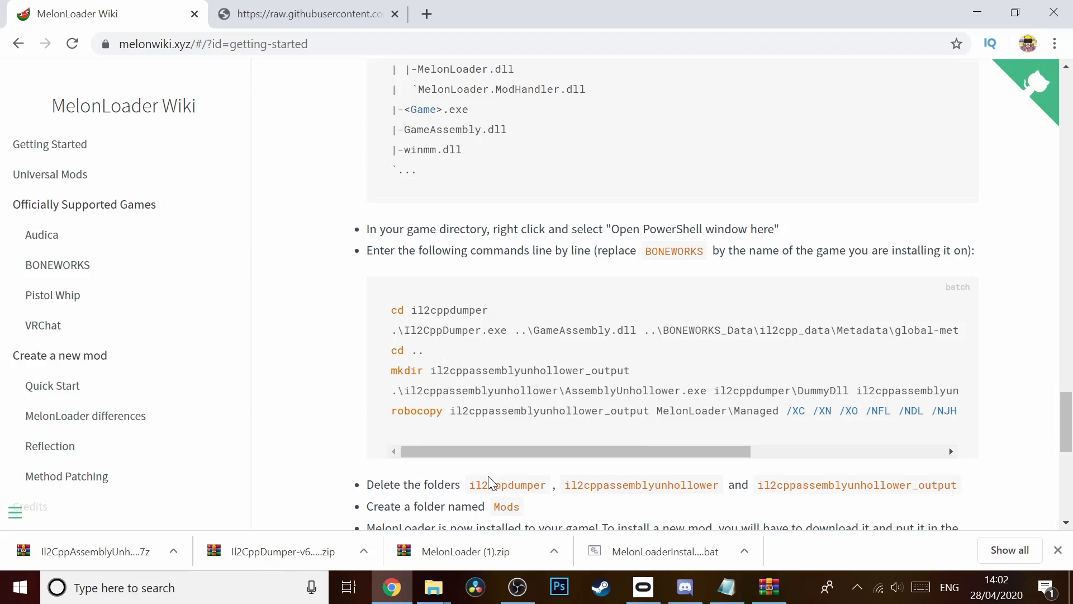
pyautogui.moveTo(983, 486); pyautogui.dragTo(534, 485)
pyautogui.moveTo(425, 588)
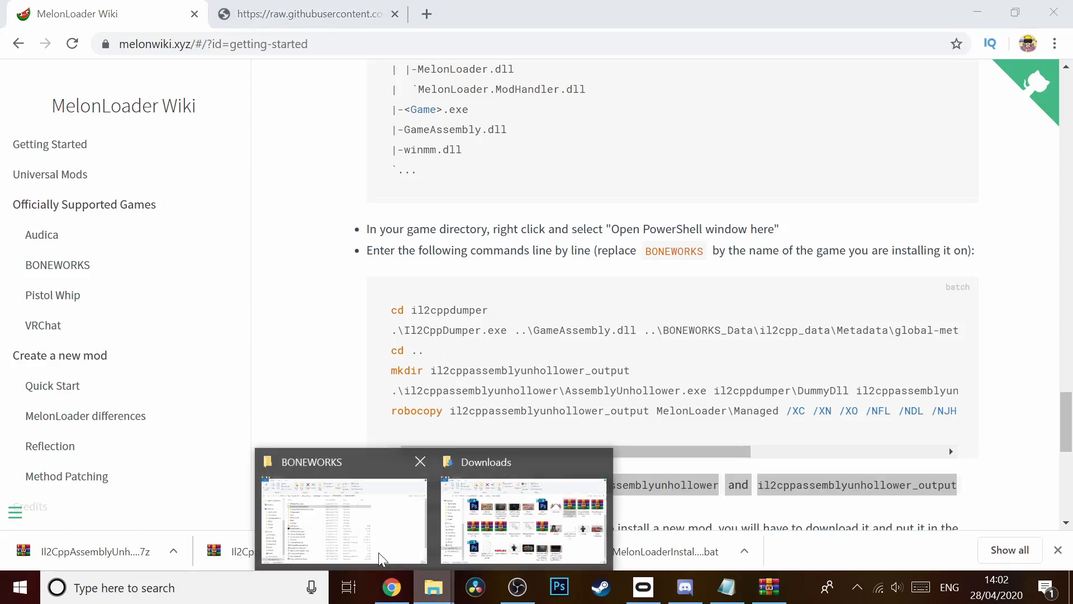
pyautogui.click(378, 552)
pyautogui.click(236, 235)
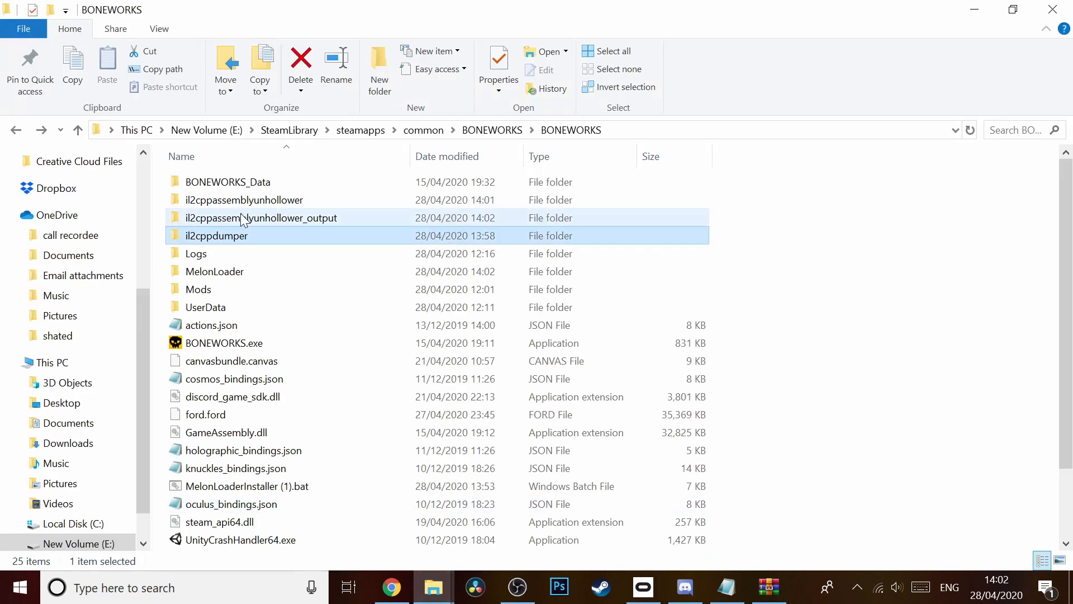
pyautogui.keyDown('ctrl'); pyautogui.click(249, 217); pyautogui.keyUp('ctrl')
pyautogui.keyDown('ctrl'); pyautogui.click(247, 202); pyautogui.keyUp('ctrl')
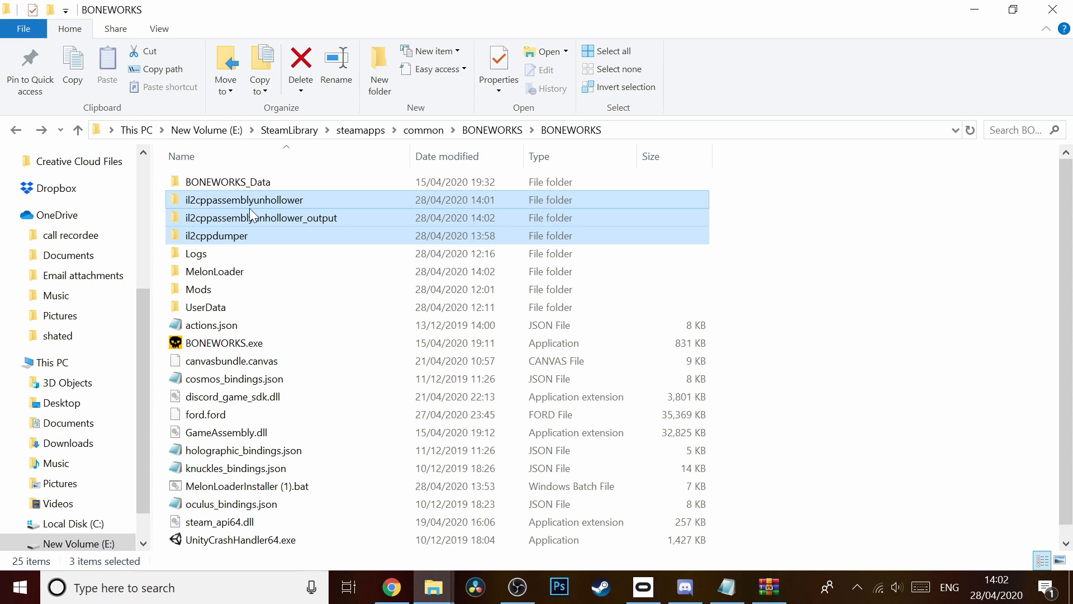
pyautogui.press('Delete')
# Step: Review the wiki's remaining installation instructions and copy the last Google Drive link in the Boneworks multiplayer.txt notes
pyautogui.click(393, 588)
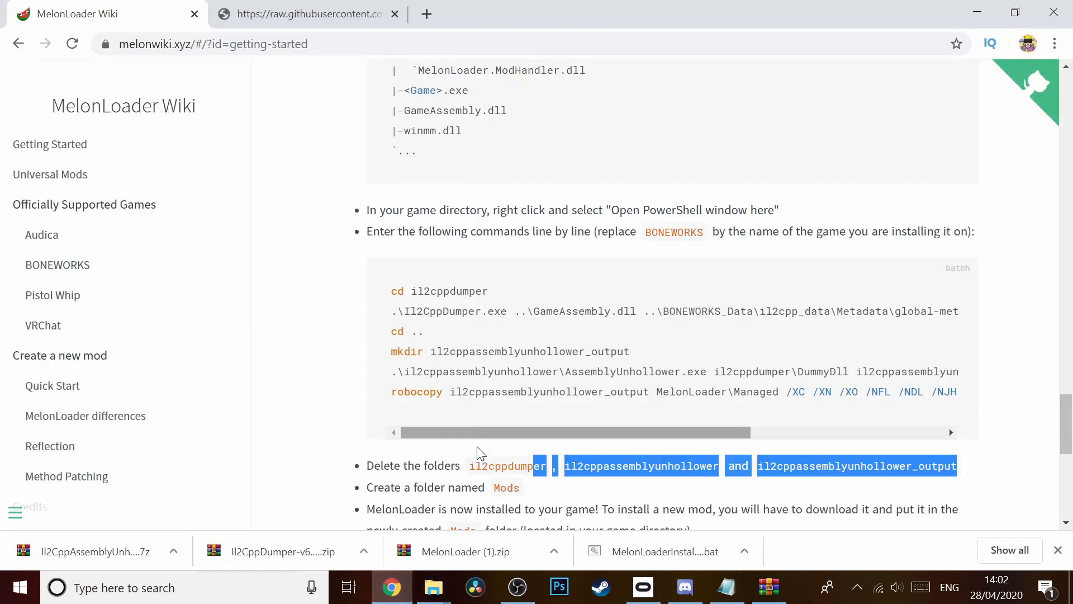
pyautogui.scroll(-1, 479, 455)
pyautogui.scroll(-1, 496, 451)
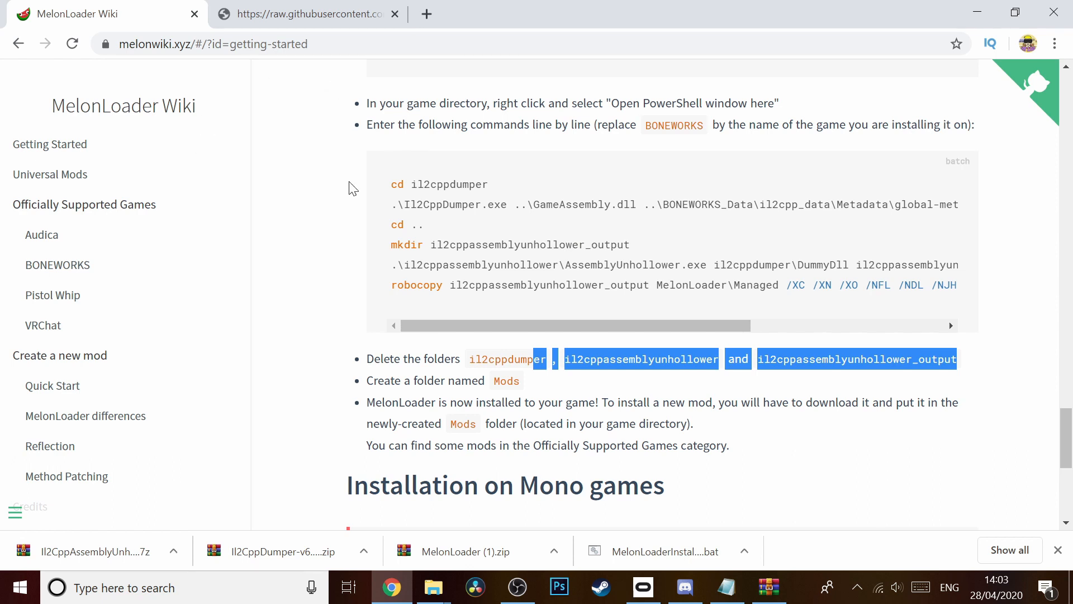
pyautogui.click(714, 592)
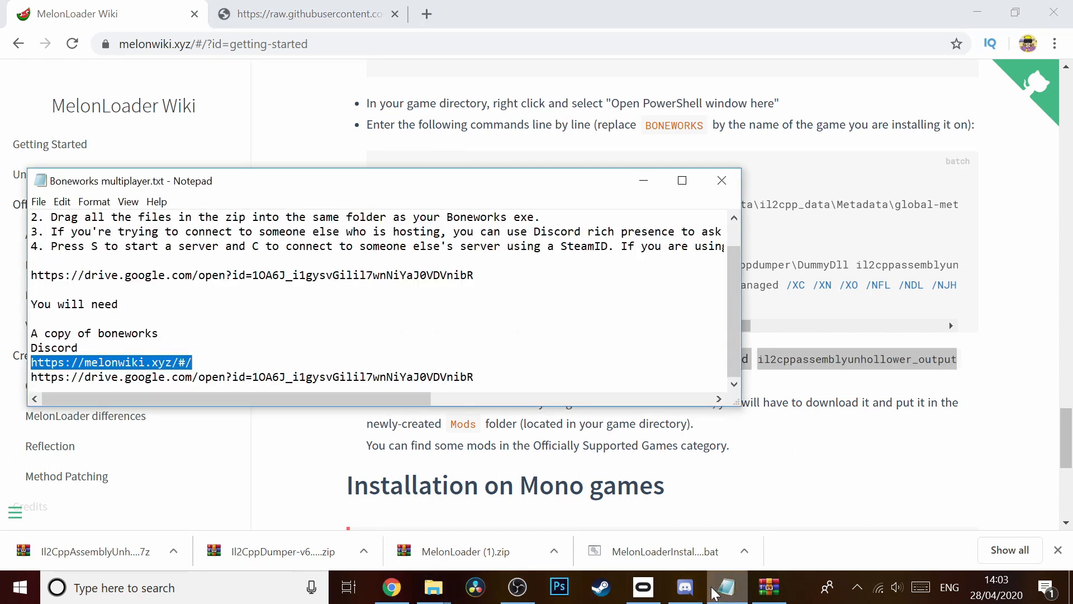
pyautogui.click(475, 376)
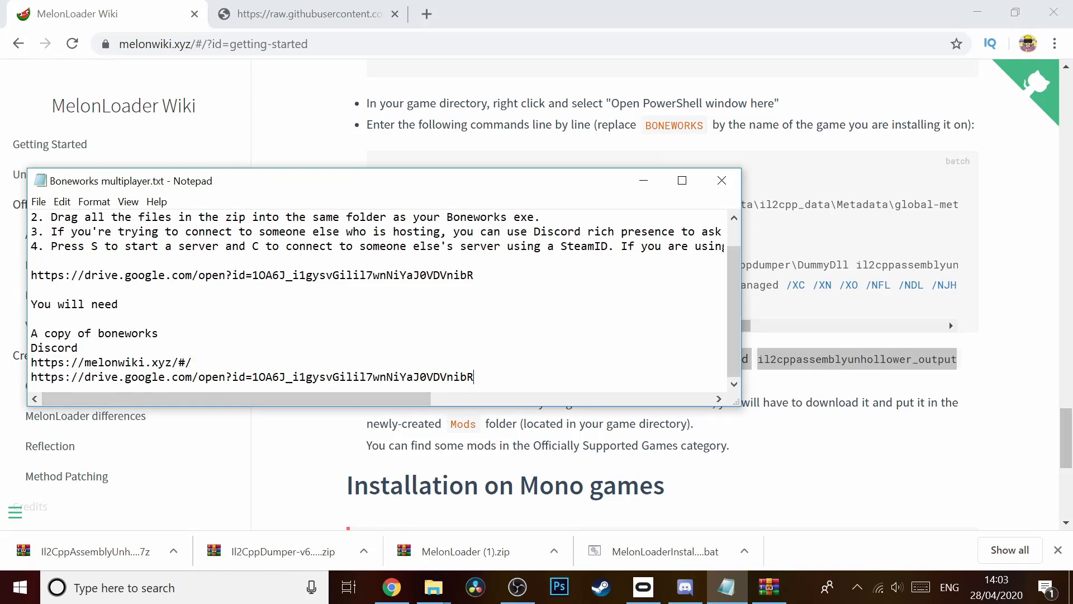
pyautogui.moveTo(475, 376); pyautogui.dragTo(30, 377)
pyautogui.hotkey('ctrl', 'c')
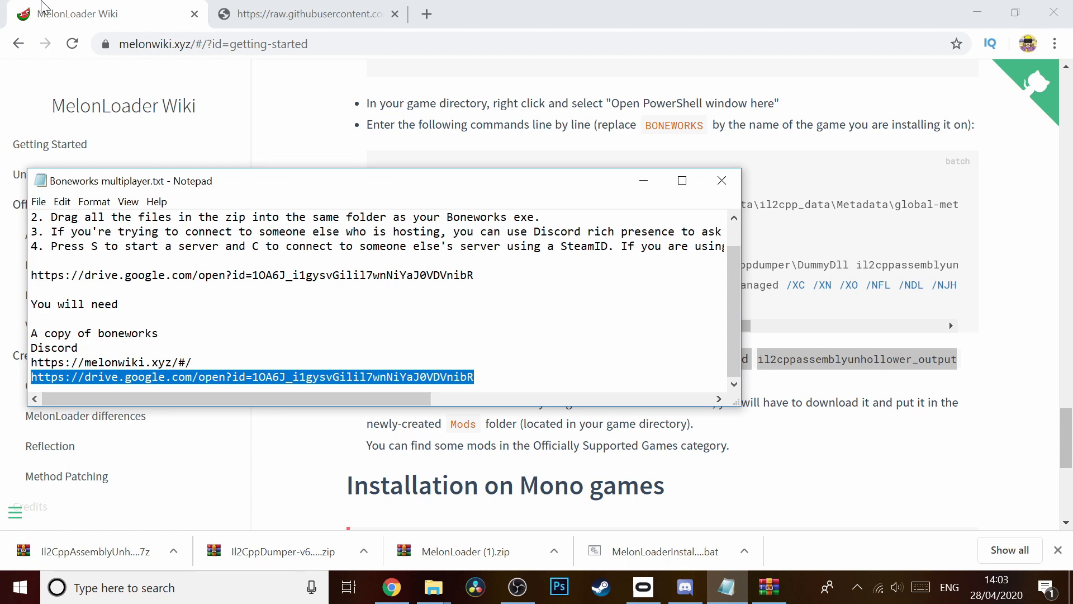
# Step: Open the copied Google Drive link in a new Chrome tab and download MpMod.zip despite the virus scan warning
pyautogui.click(427, 13)
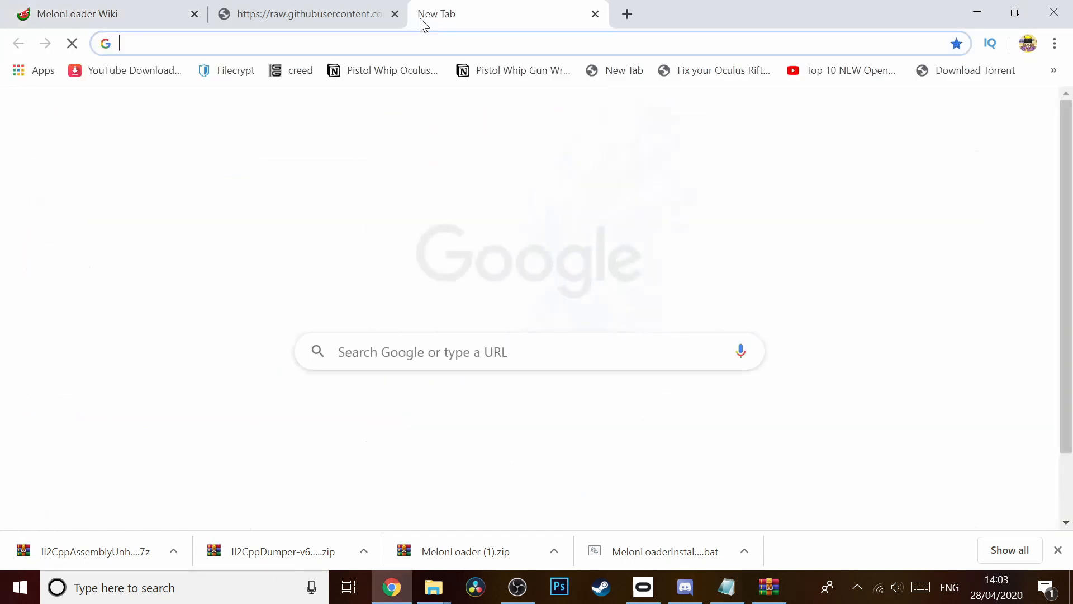
pyautogui.hotkey('ctrl', 'v')
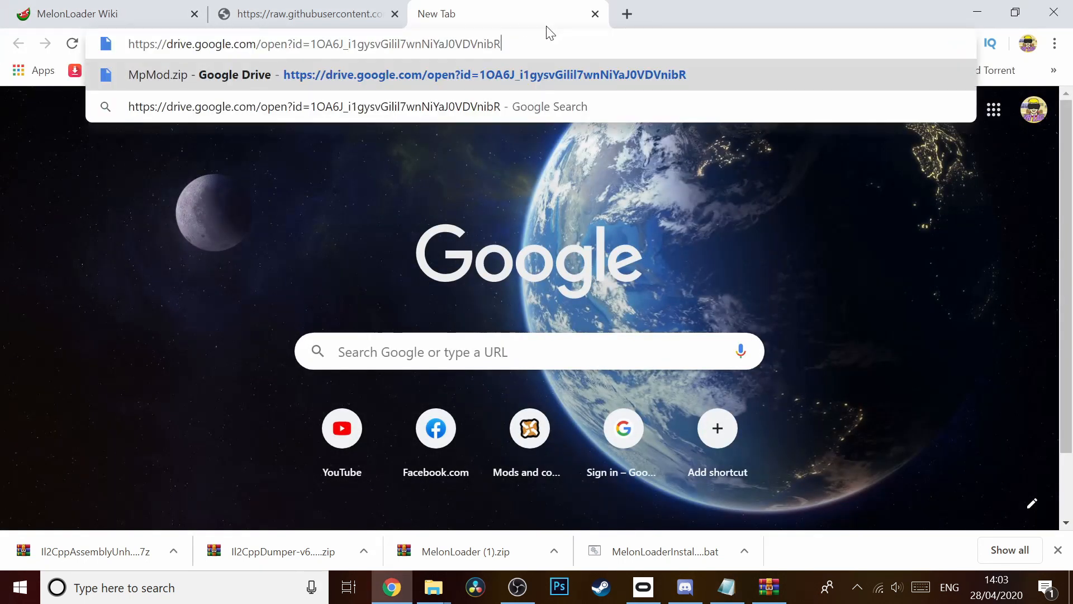
pyautogui.press('Return')
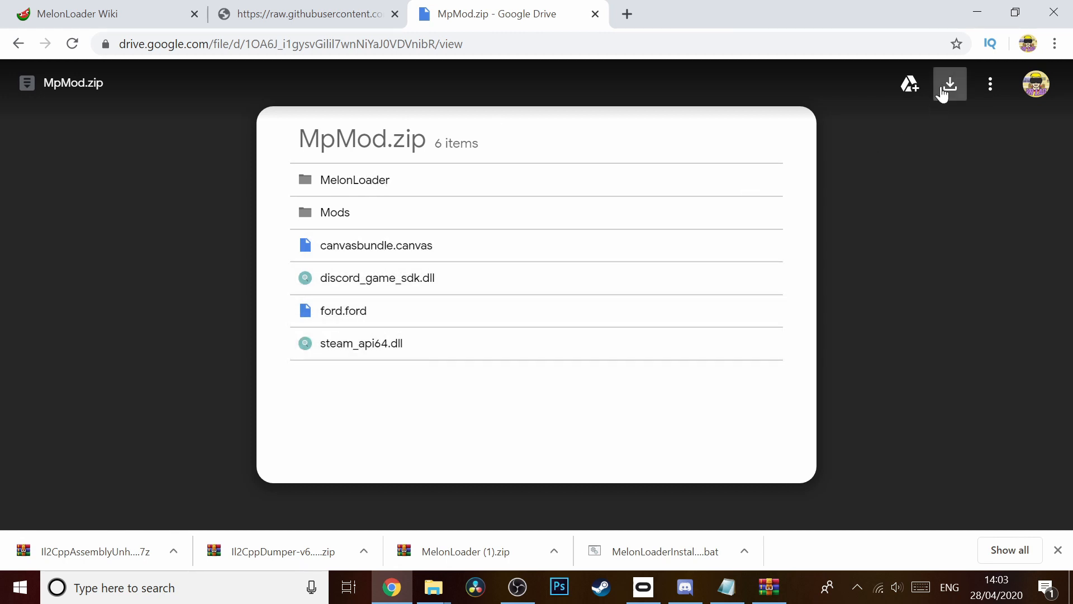
pyautogui.click(945, 90)
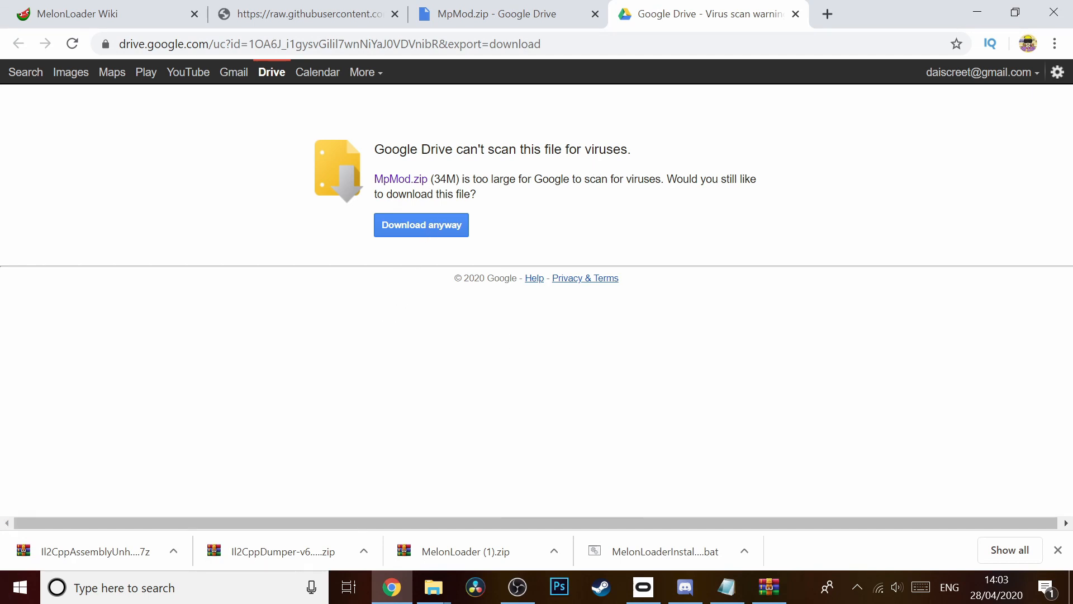
pyautogui.click(408, 226)
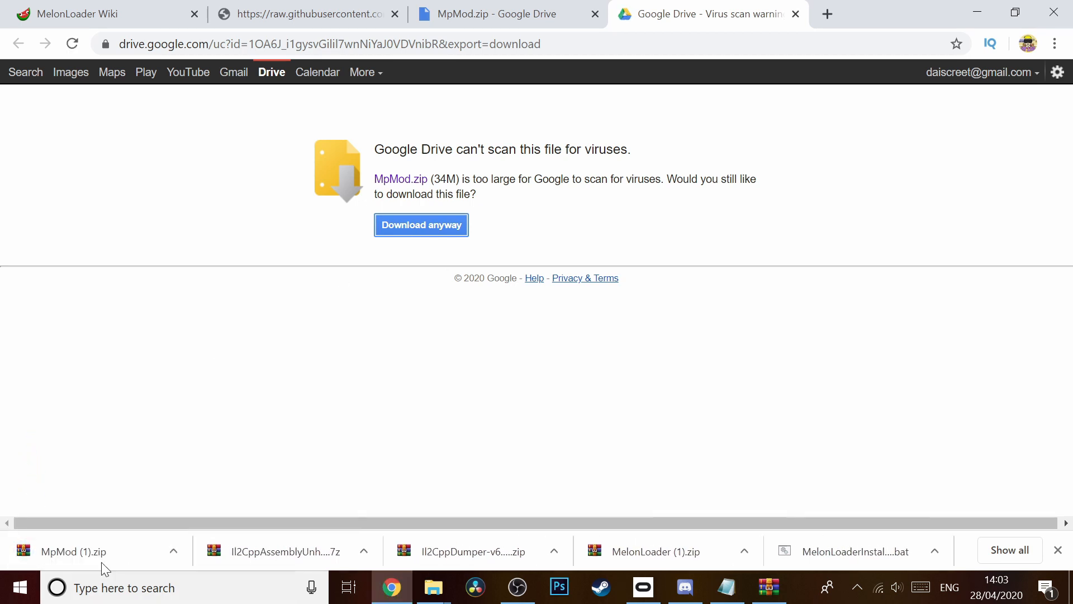
# Step: Show the downloaded MpMod (1).zip in the Downloads folder, open the archive, and dismiss the WinRAR license notice
pyautogui.rightClick(79, 554)
pyautogui.click(153, 510)
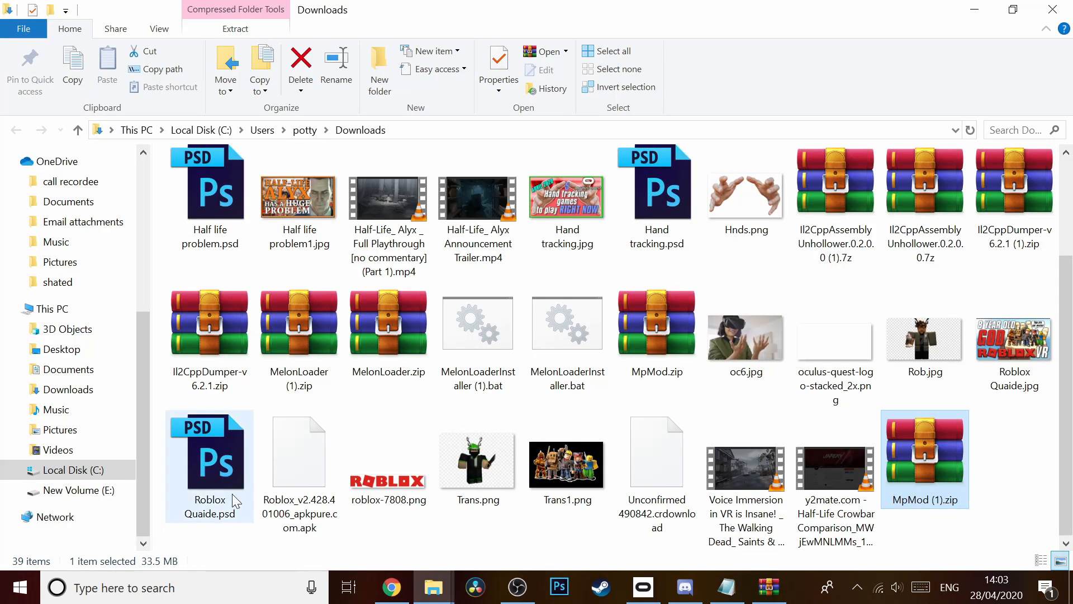
pyautogui.doubleClick(913, 440)
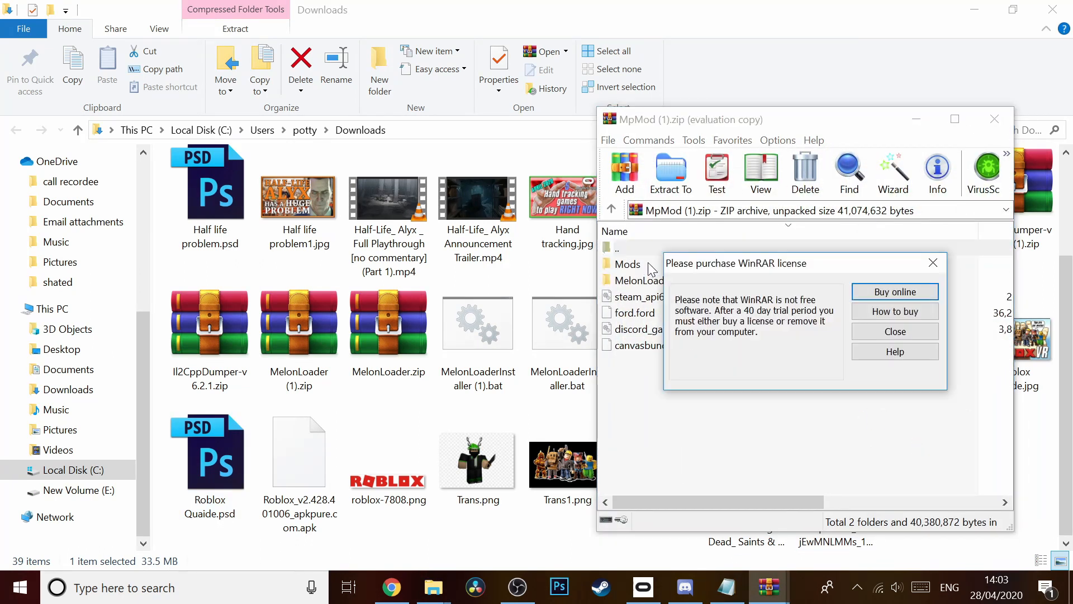
pyautogui.click(930, 262)
# Step: Move everything from Mods through canvasbundle.canvas out of the MpMod archive into the BONEWORKS game folder, skipping files that already exist there
pyautogui.click(627, 264)
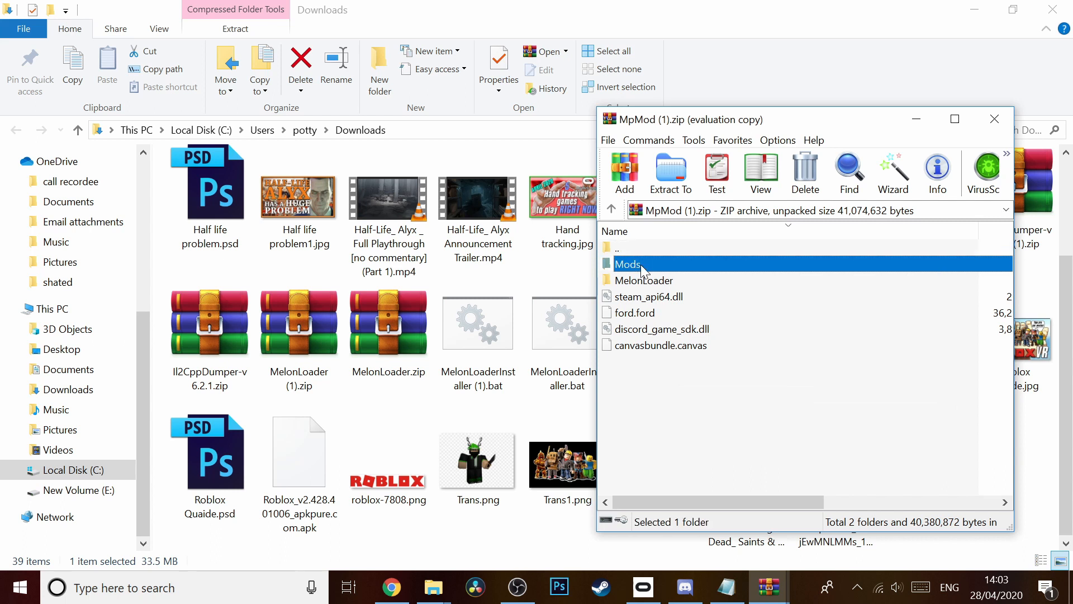
pyautogui.keyDown('shift'); pyautogui.click(651, 345); pyautogui.keyUp('shift')
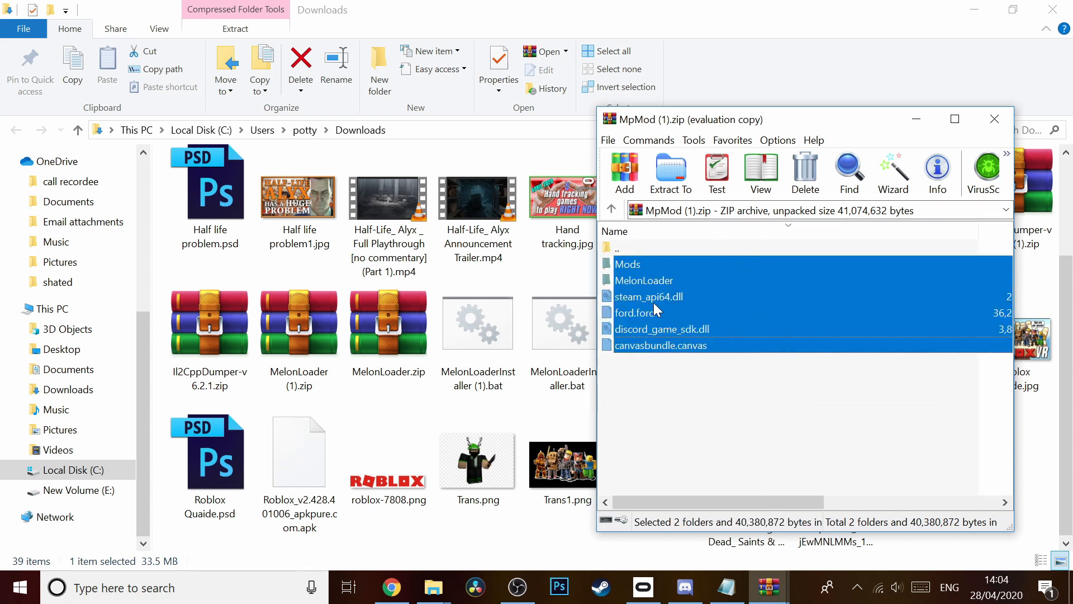
pyautogui.moveTo(648, 302); pyautogui.dragTo(334, 342)
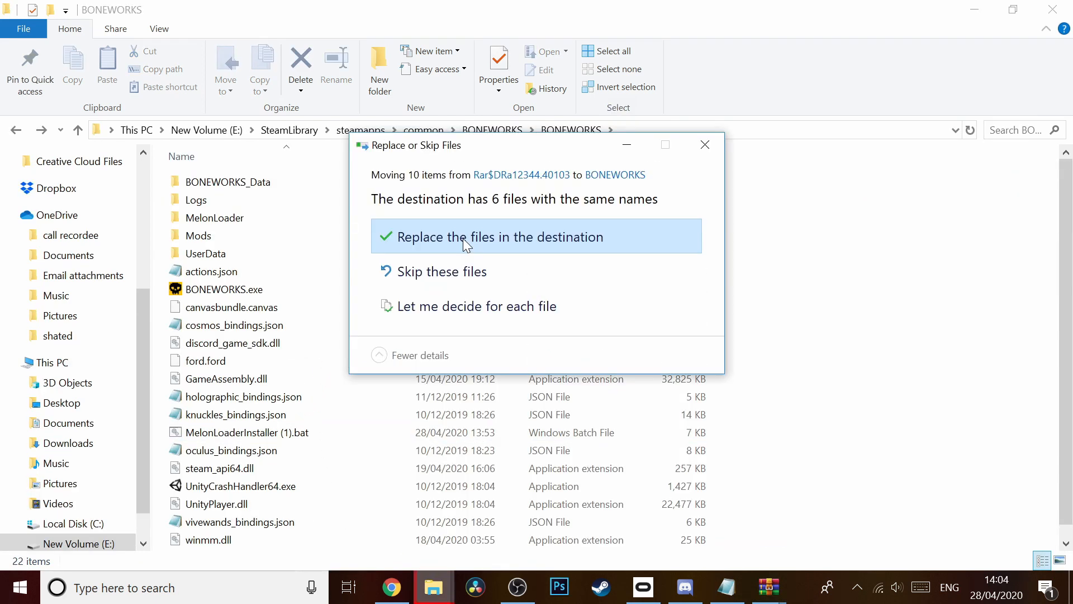
pyautogui.click(409, 273)
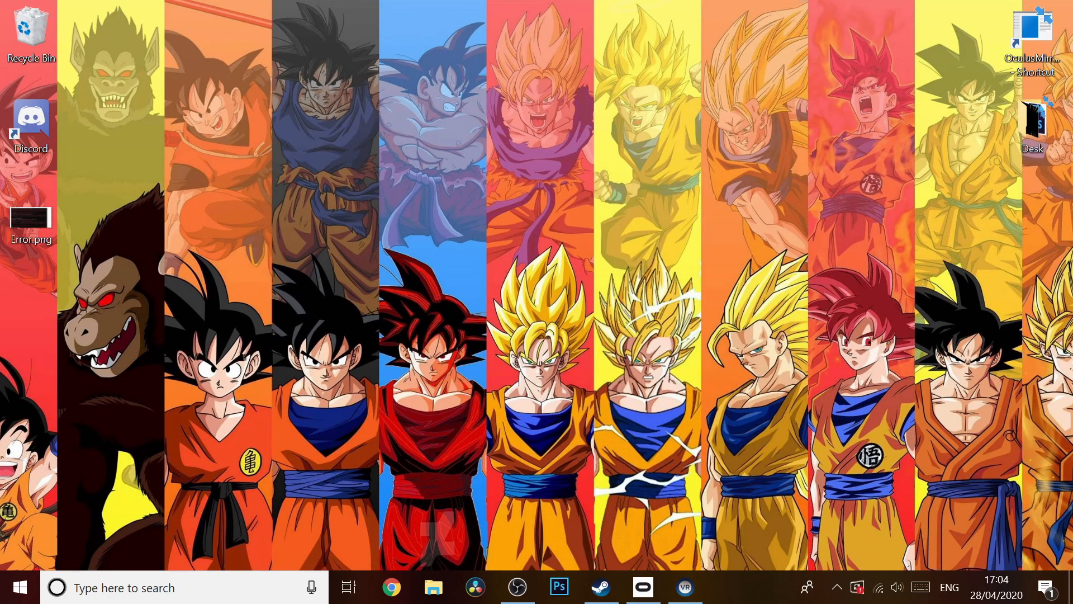
# Step: Start Discord from the desktop and switch to Steam
pyautogui.doubleClick(31, 120)
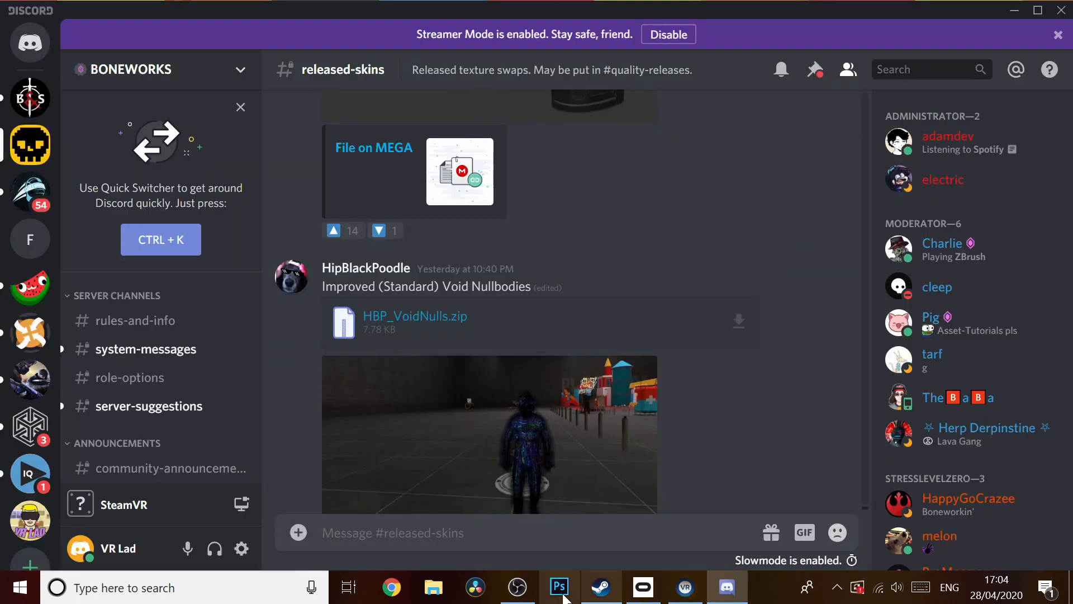
pyautogui.click(597, 597)
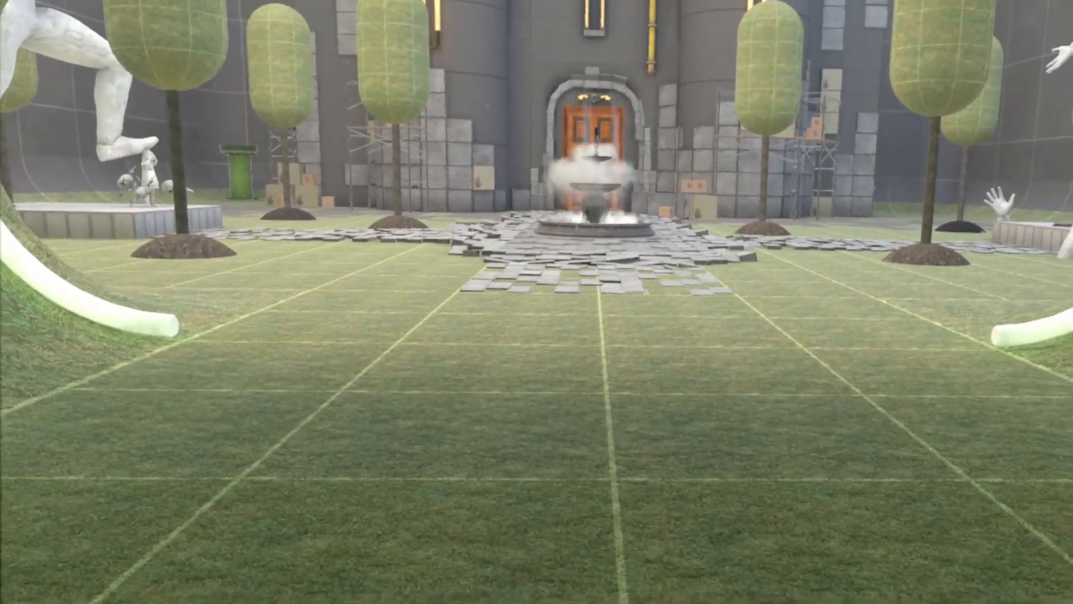
# Step: Create a multiplayer server in the running BONEWORKS game
pyautogui.press('s')
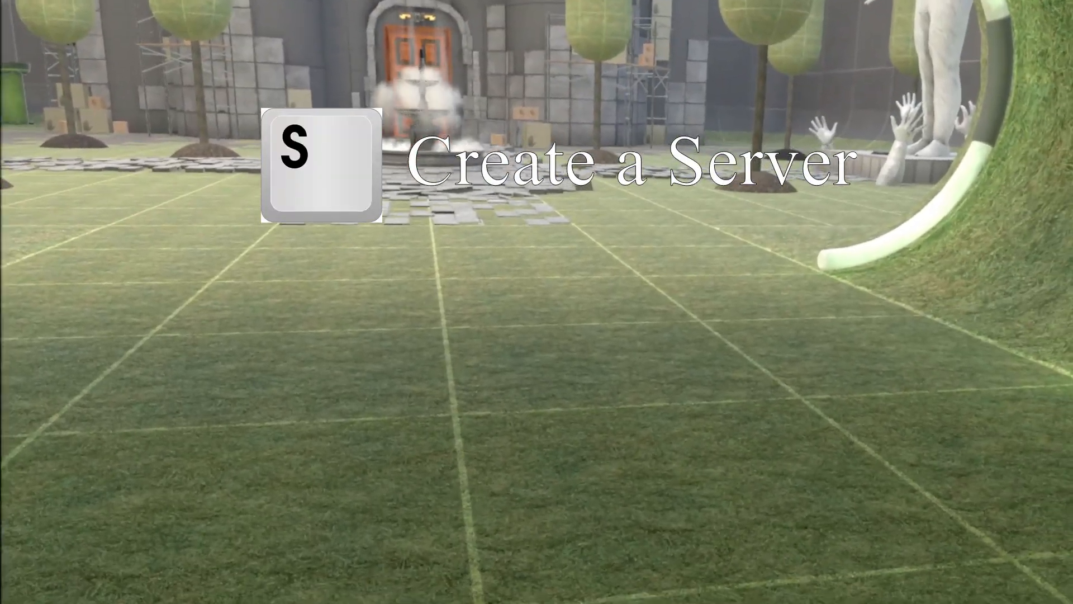
pyautogui.press('c')
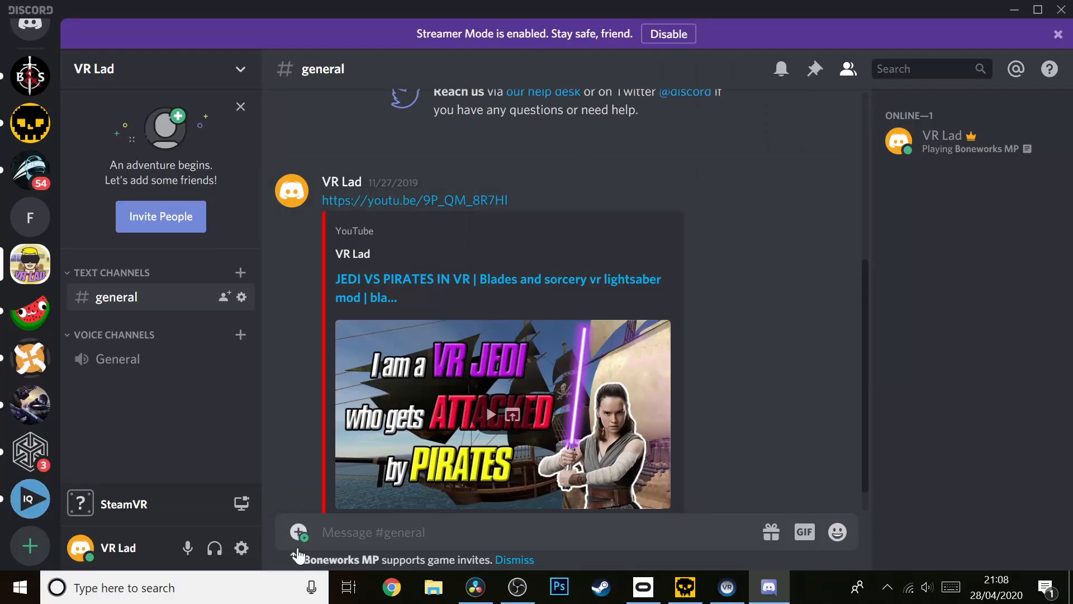
# Step: Send a Boneworks MP game invite to the general channel in Discord with the comment "Play boneworks multiplayer with me!!"
pyautogui.click(505, 404)
pyautogui.click(343, 480)
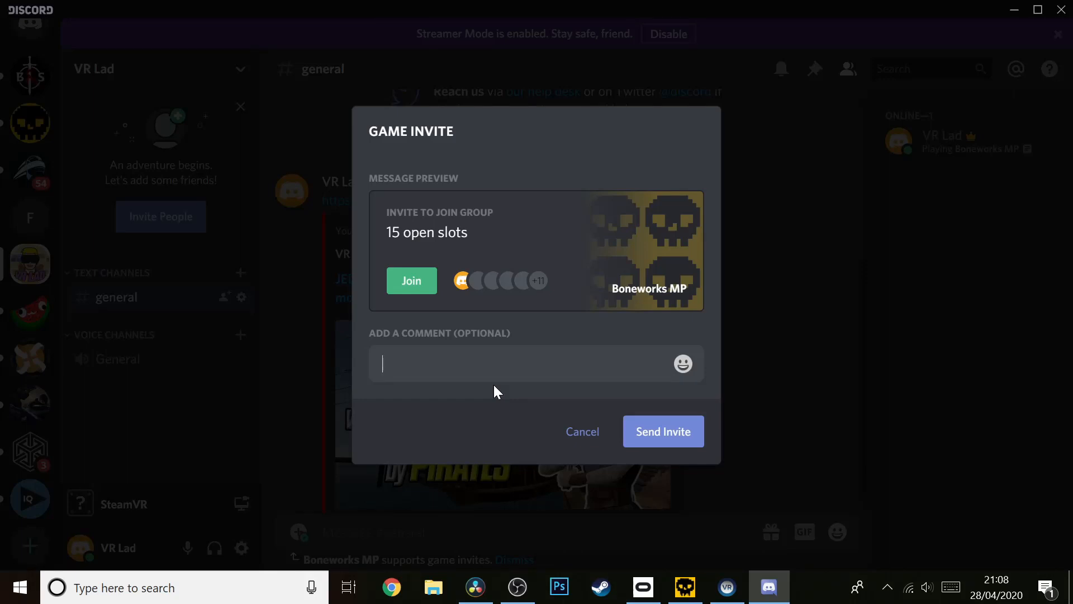
pyautogui.write('Play boneworks m')
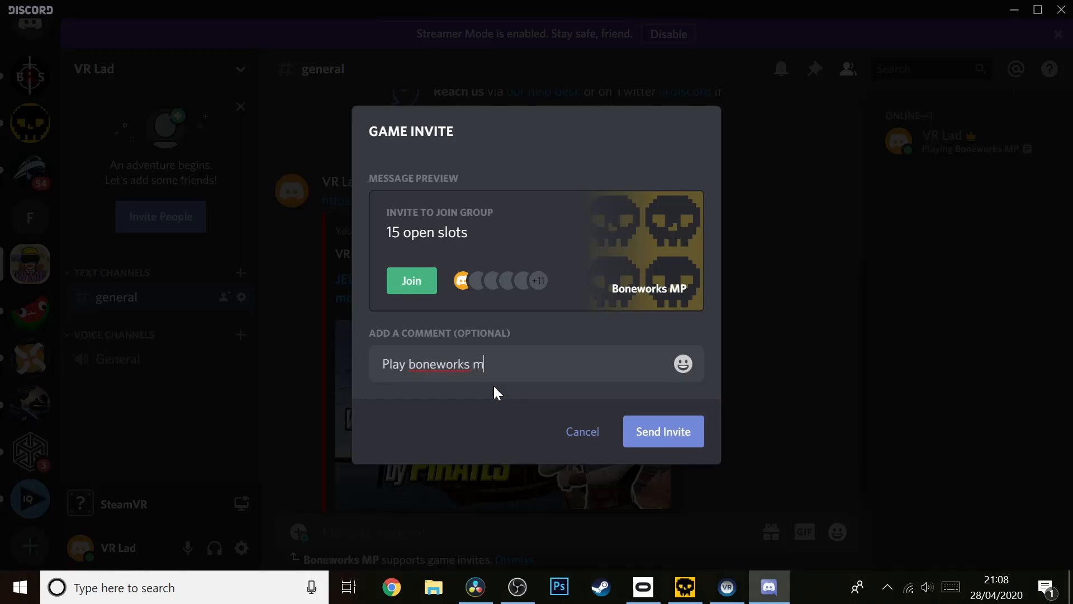
pyautogui.write('ultiplayer with me!!')
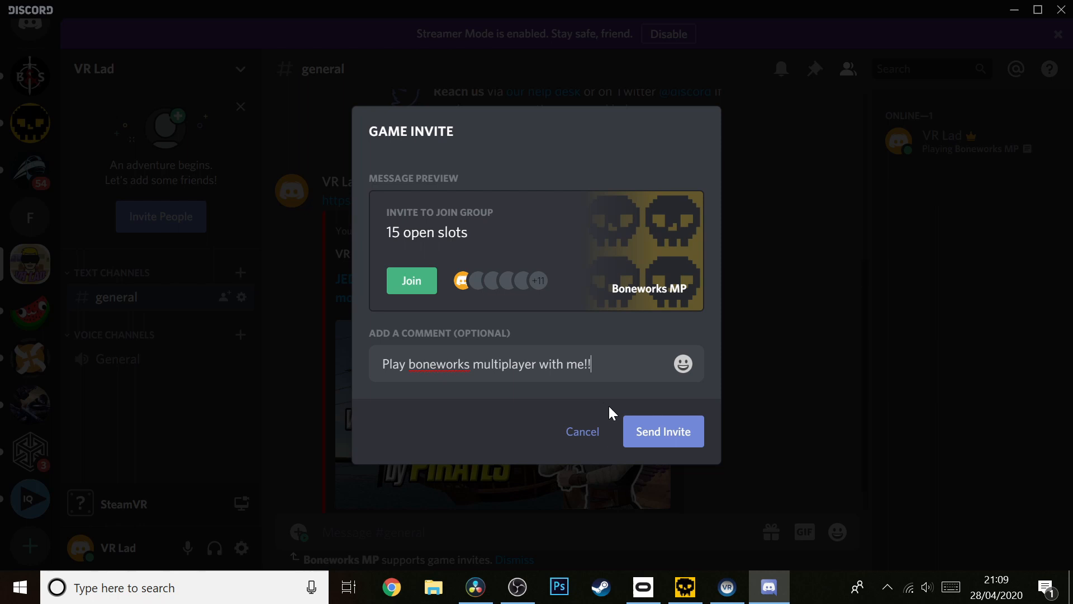
pyautogui.click(662, 438)
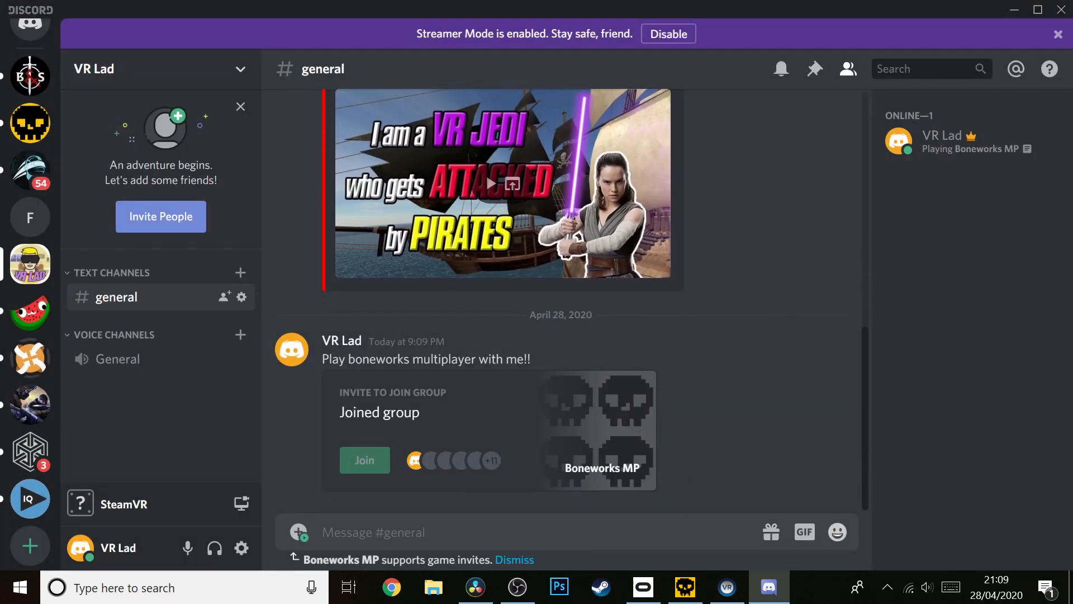
# Step: Bring up the window options of the running BONEWORKS game
pyautogui.rightClick(686, 587)
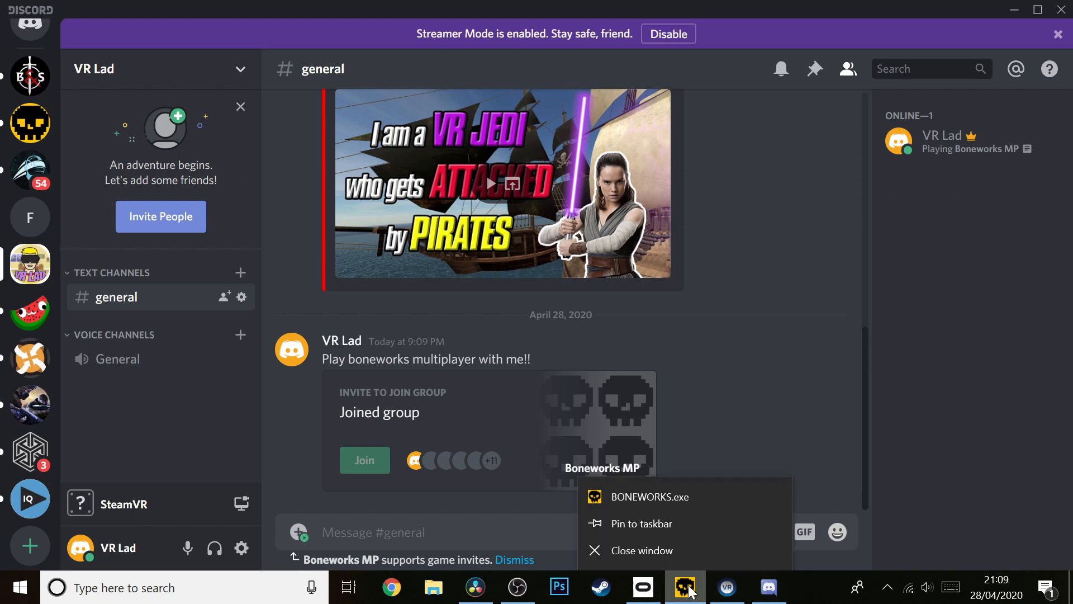